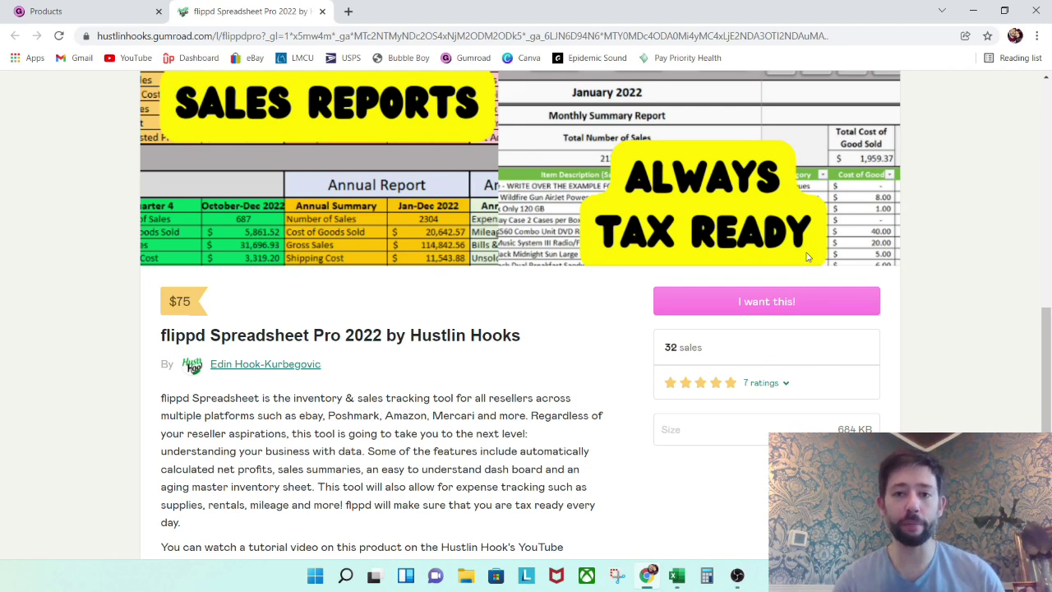
Step: Complete the purchase of flippd Spreadsheet Pro 2022 and open its download content page
click(787, 301)
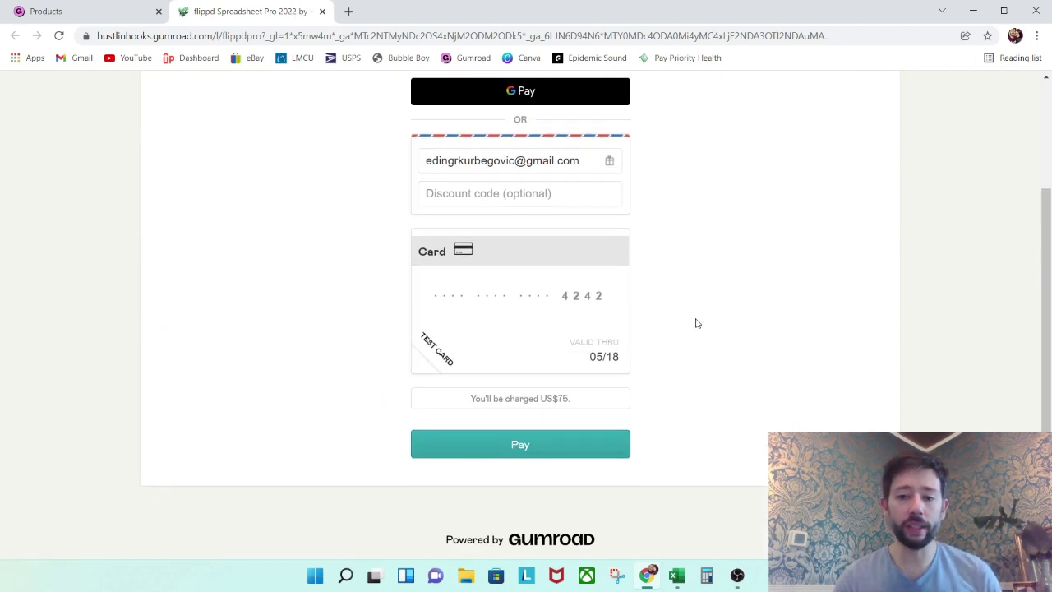
click(551, 456)
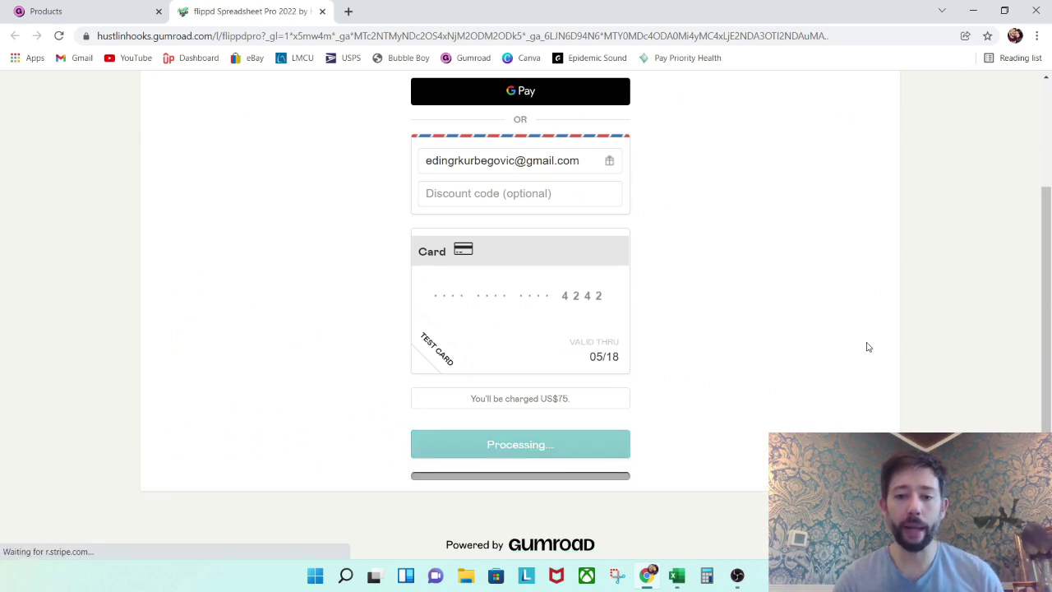
scroll(809, 319, up, 2)
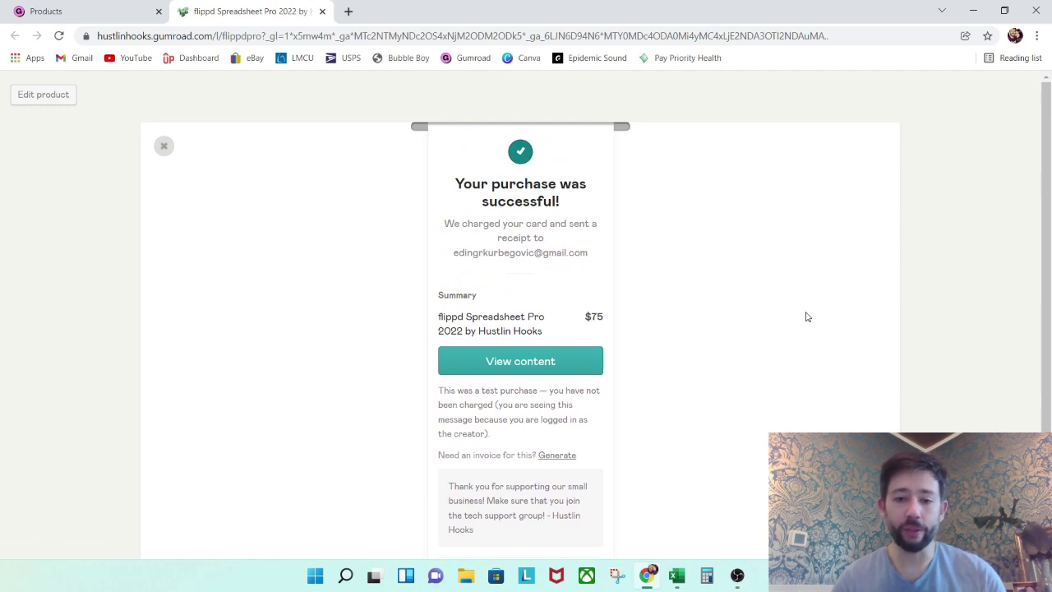
click(552, 362)
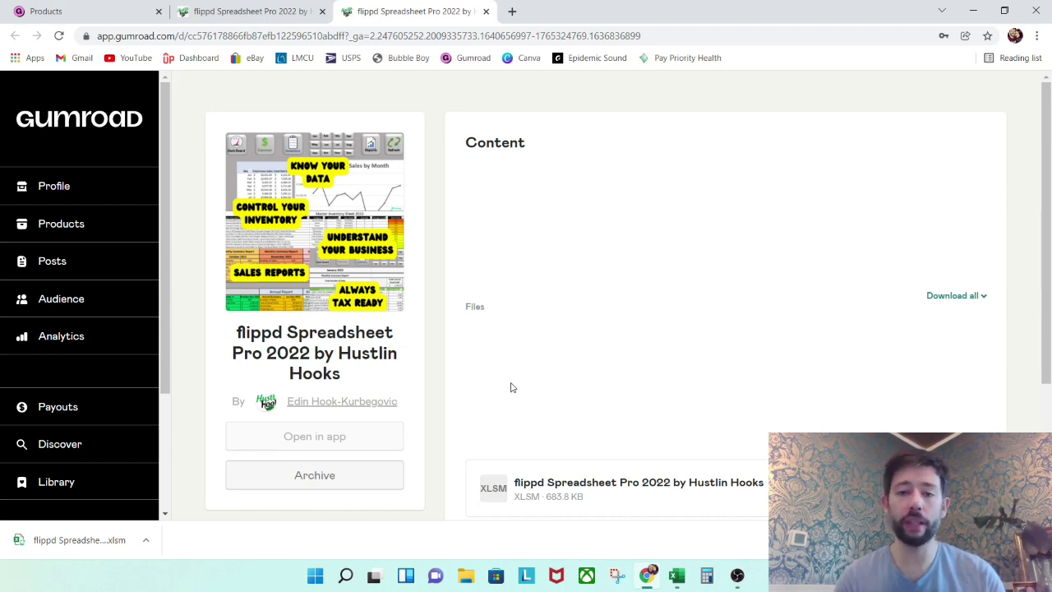
Step: Open the downloaded flippd Spreadsheet Pro 2022 workbook in Excel and enable its editing and active content
click(117, 538)
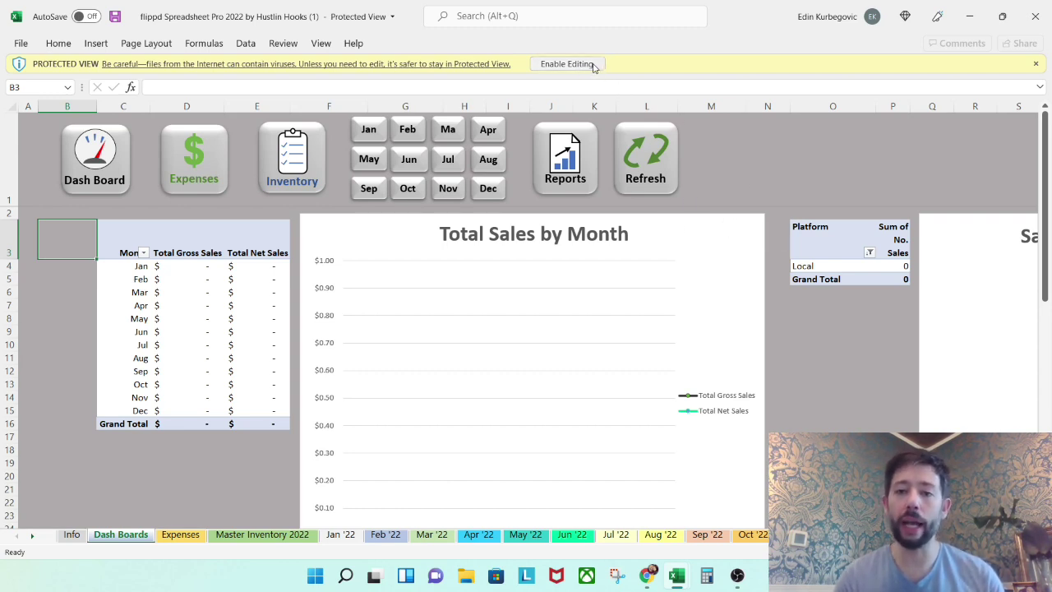
click(567, 64)
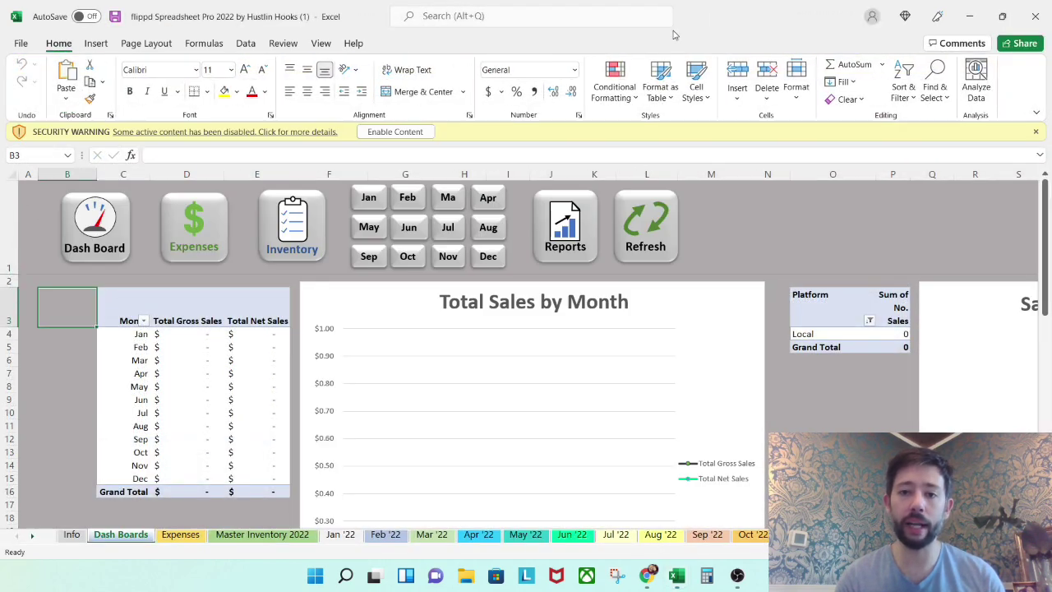
click(395, 132)
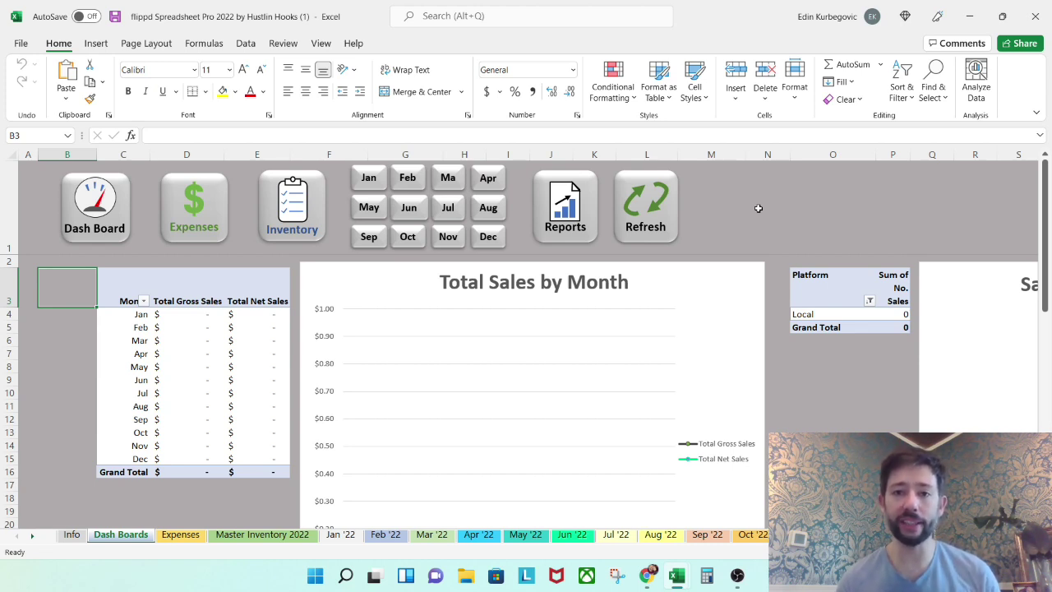
Step: Copy the description, category, cost and listing date of rows 755 to 773 from Master Inventory 2021 in the Hustlin Hooks Inventory Management 11-23-21 workbook
click(272, 535)
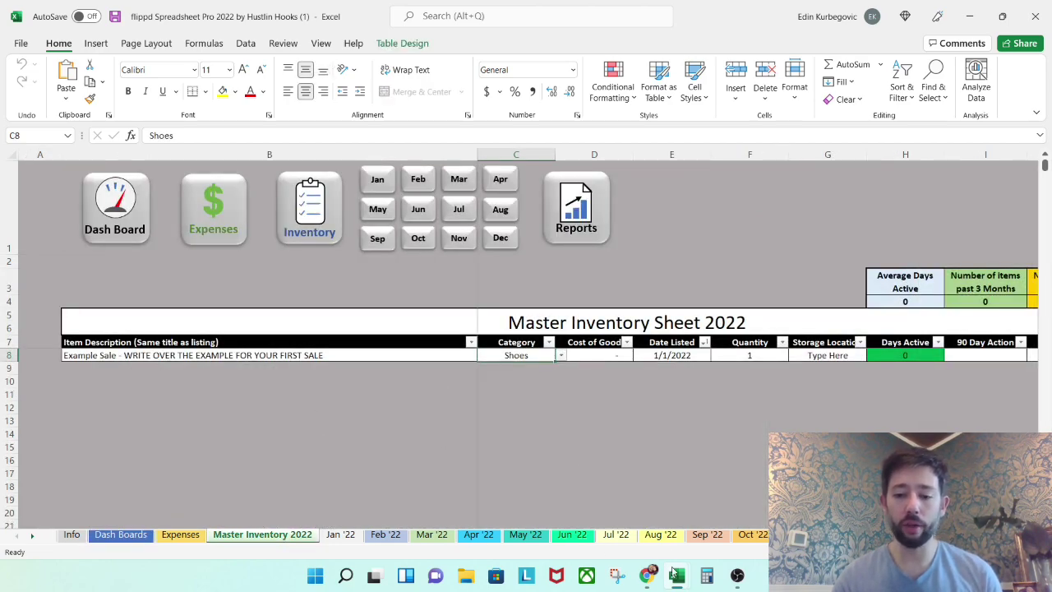
mouse_move(672, 573)
click(398, 506)
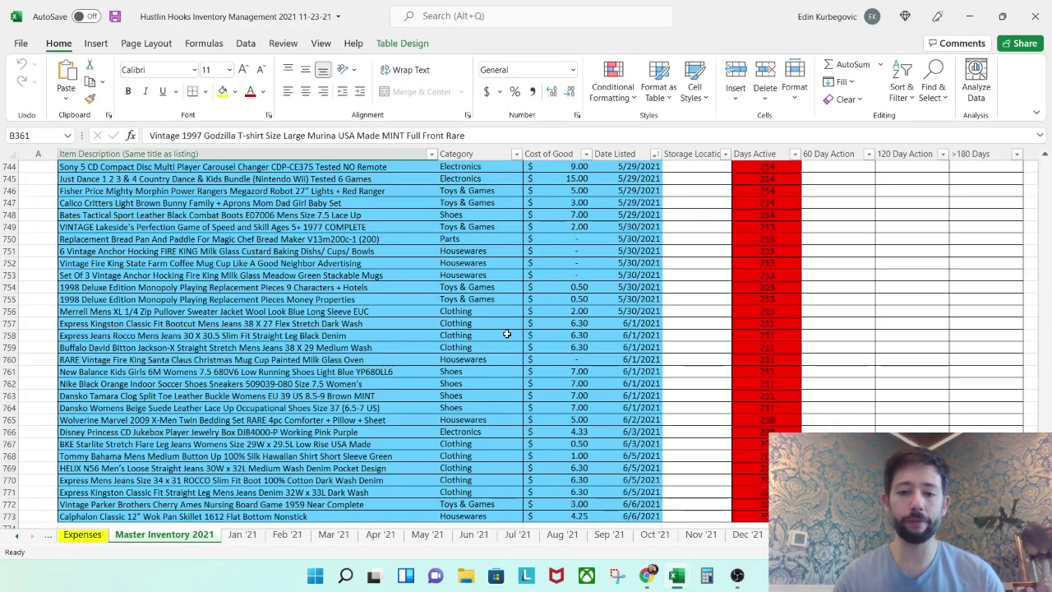
drag(111, 298, 608, 481)
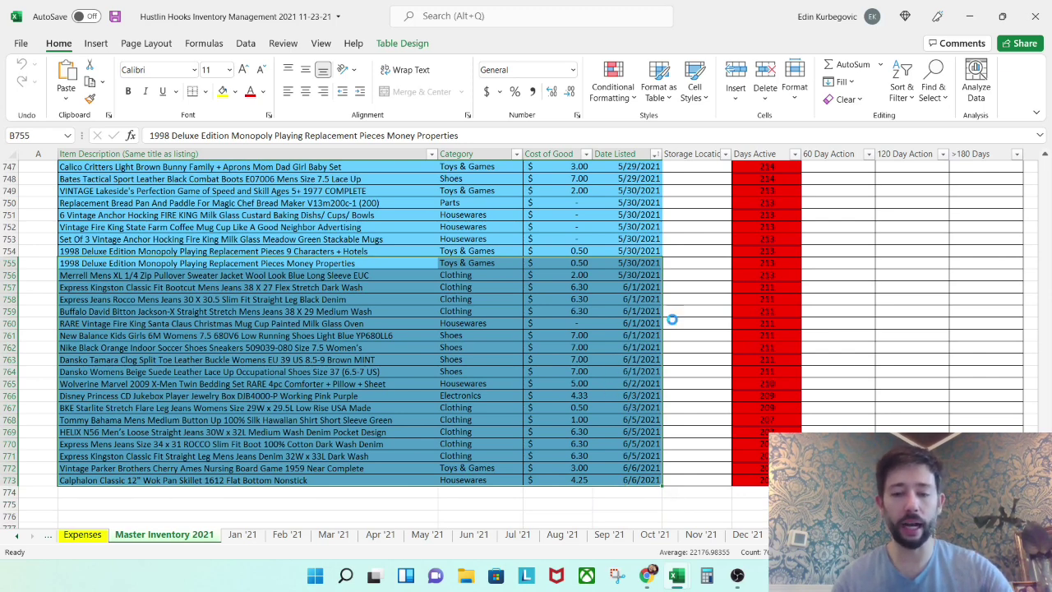
key(ctrl+c)
Step: Paste the copied inventory rows into Master Inventory 2022 of the flippd workbook, starting at cell B9
mouse_move(676, 578)
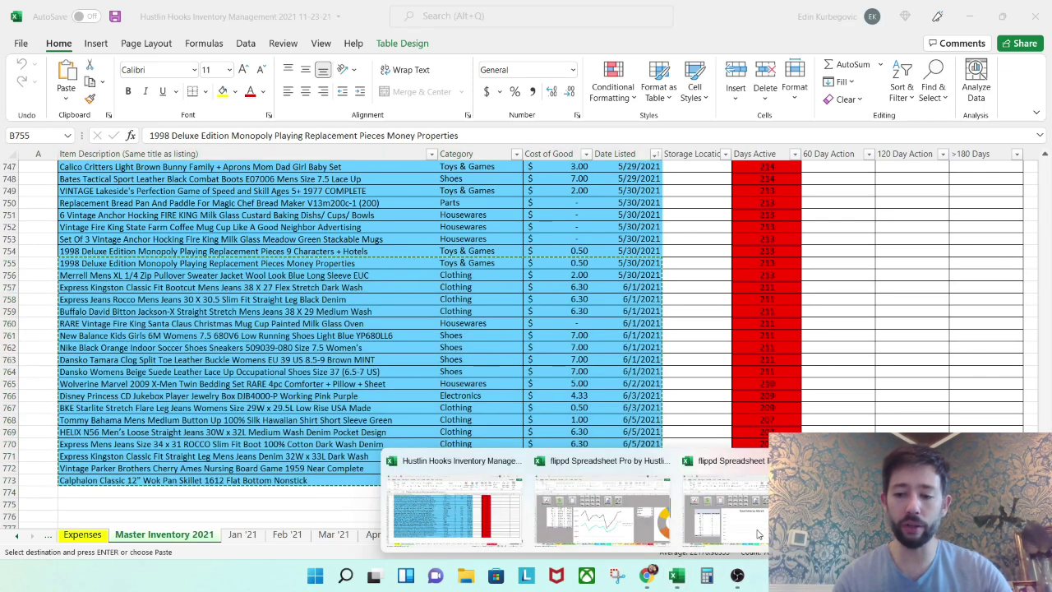
click(714, 534)
click(133, 367)
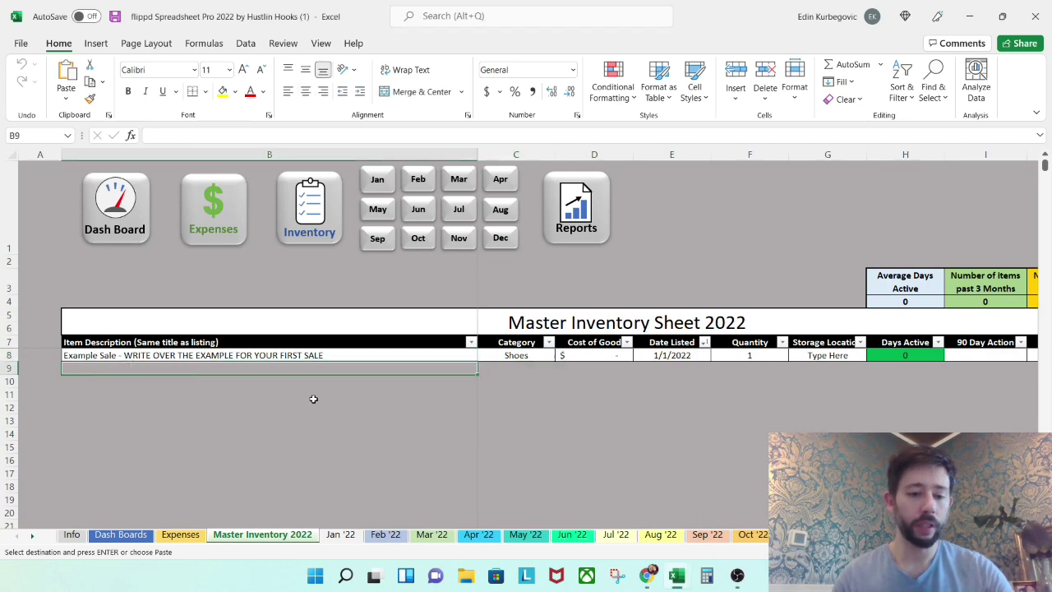
key(ctrl+v)
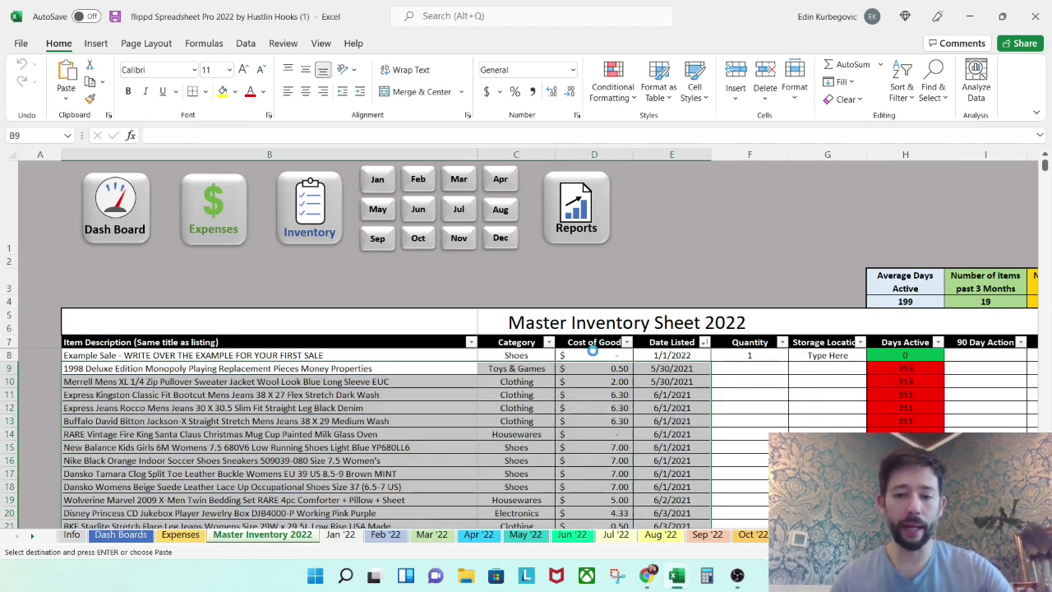
click(594, 420)
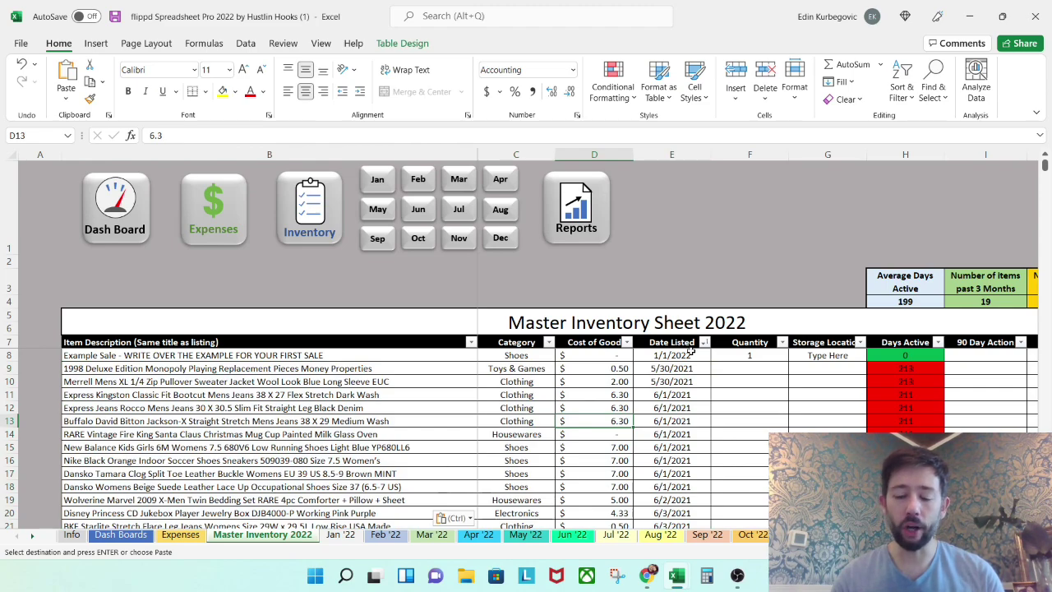
scroll(657, 394, down, 3)
scroll(644, 417, up, 2)
scroll(644, 417, up, 1)
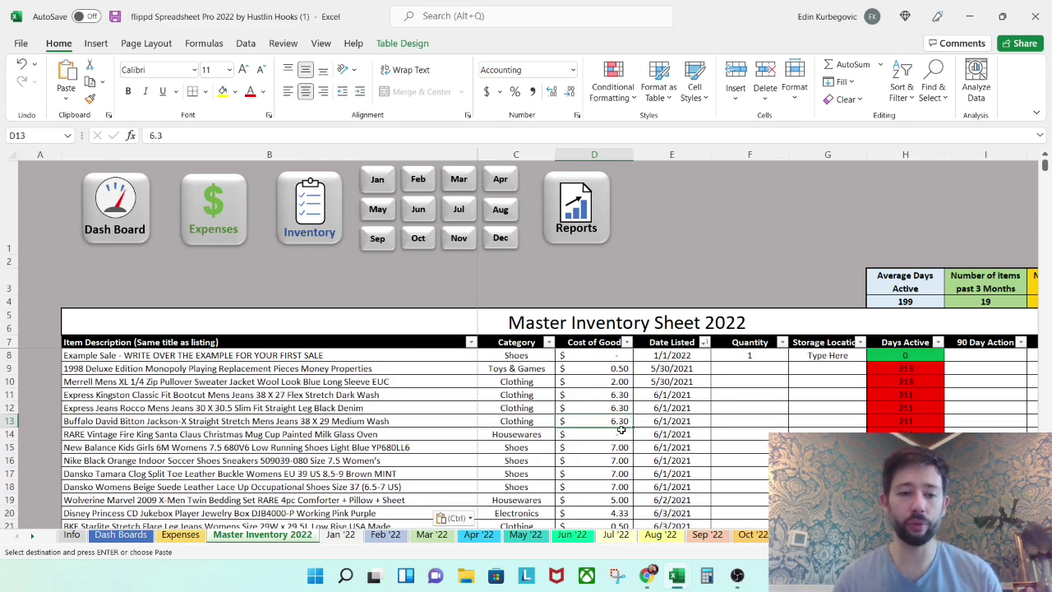
Step: Examine the quarterly, annual and annual expense summaries in the reports, including the unsold inventory figure
key(ctrl+Page_Down)
scroll(588, 485, down, 7)
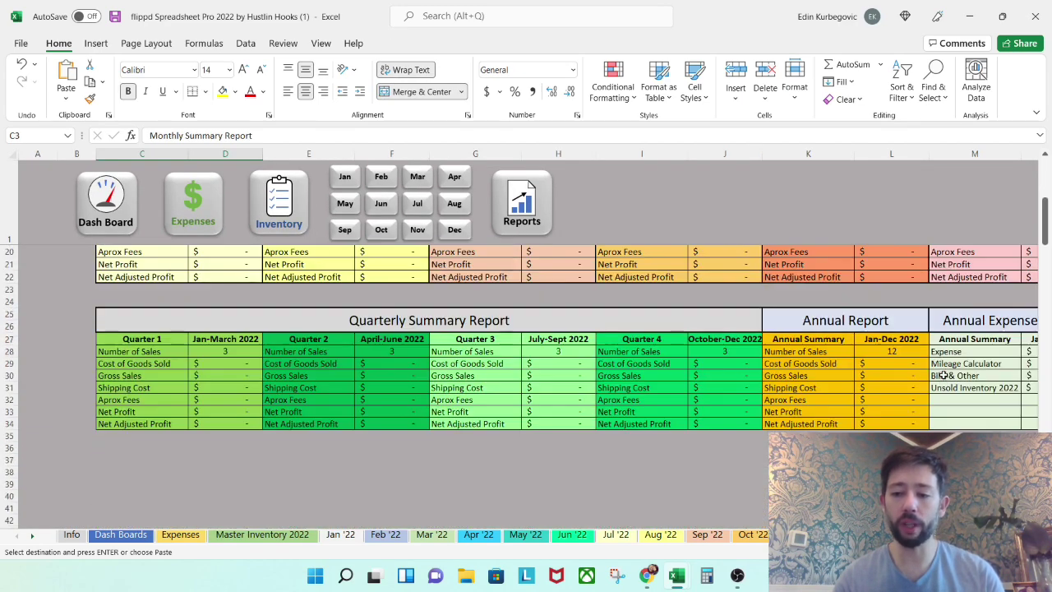
scroll(871, 406, right, 4)
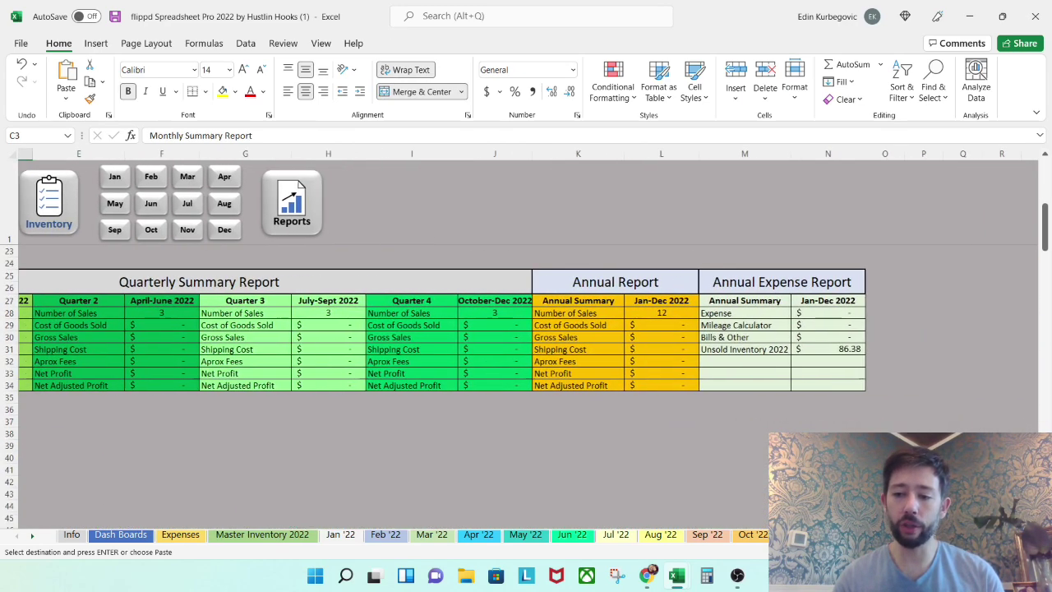
scroll(882, 335, down, 1)
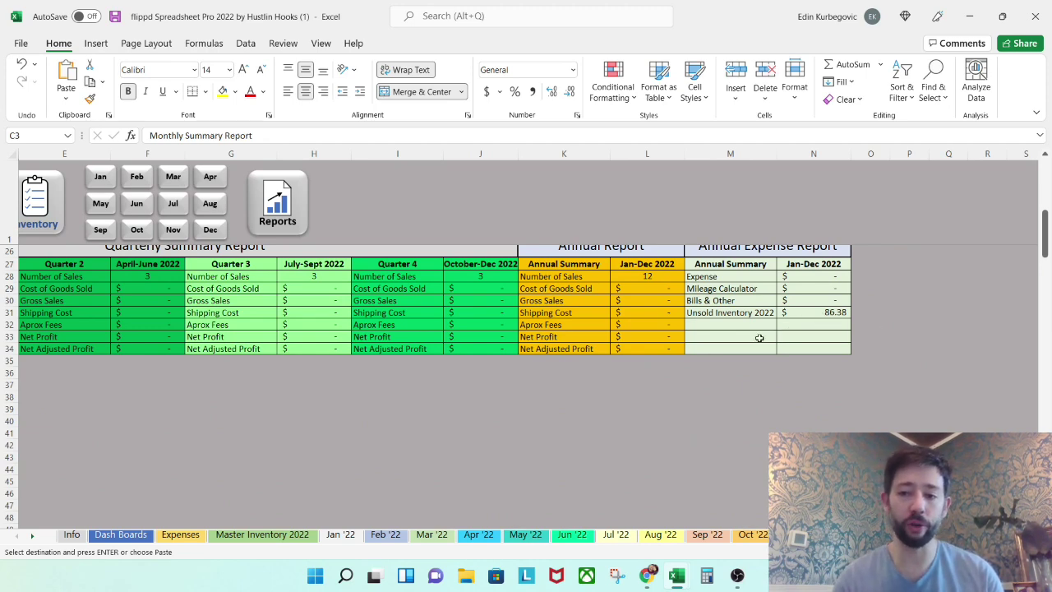
scroll(709, 378, up, 1)
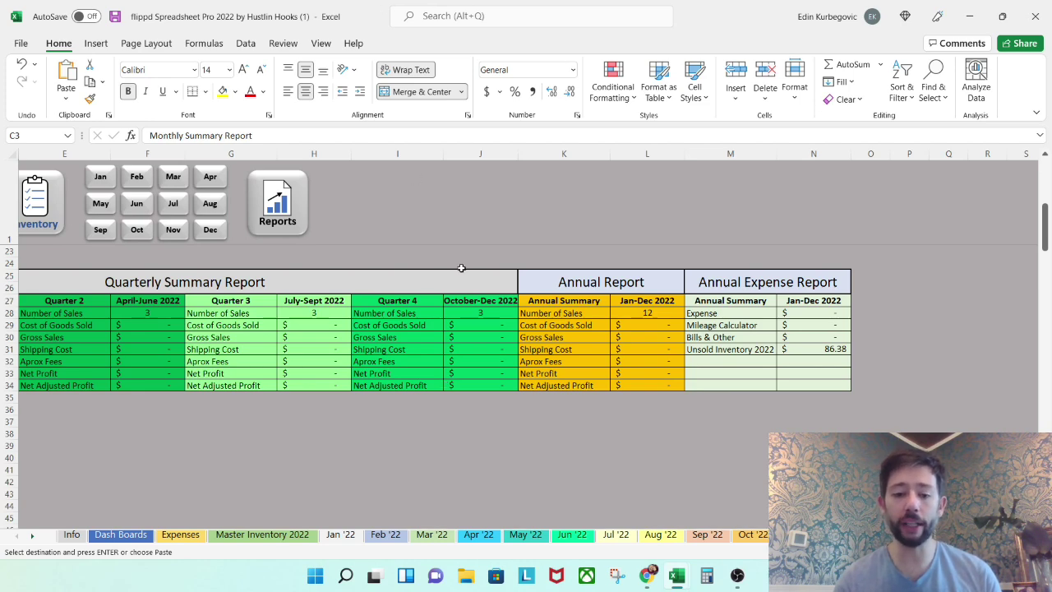
click(139, 540)
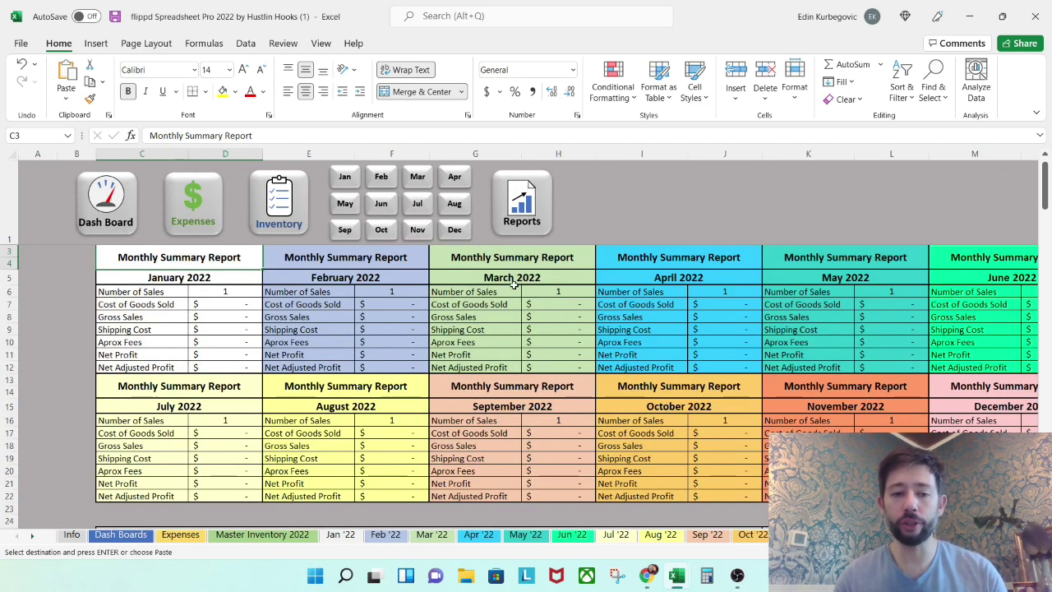
Step: In the Master Inventory sheet, replace the example item description in row 8 with "Vintage Black and Blue Sweater"
click(289, 222)
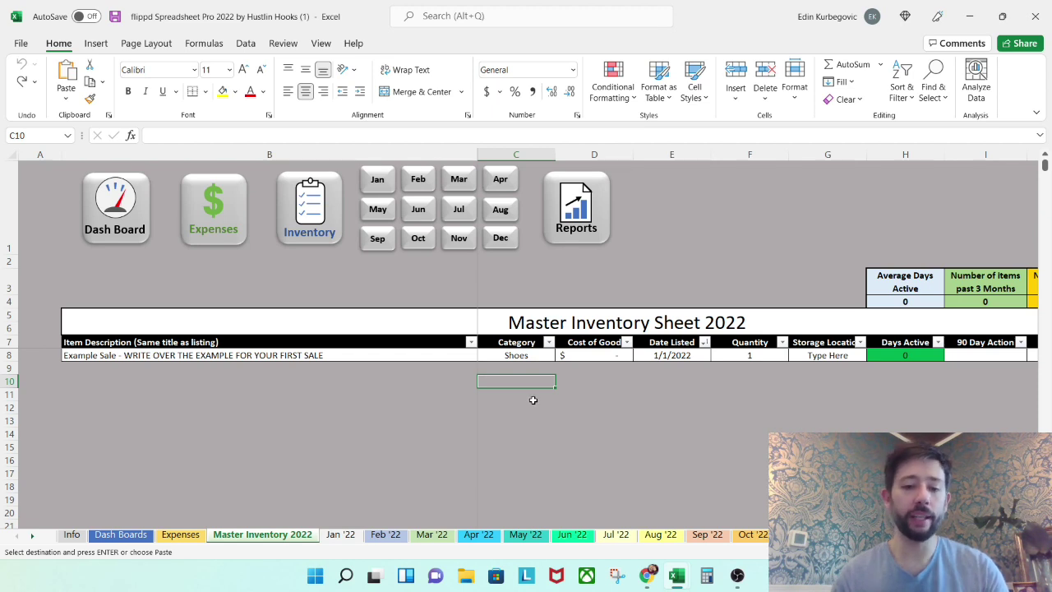
click(368, 368)
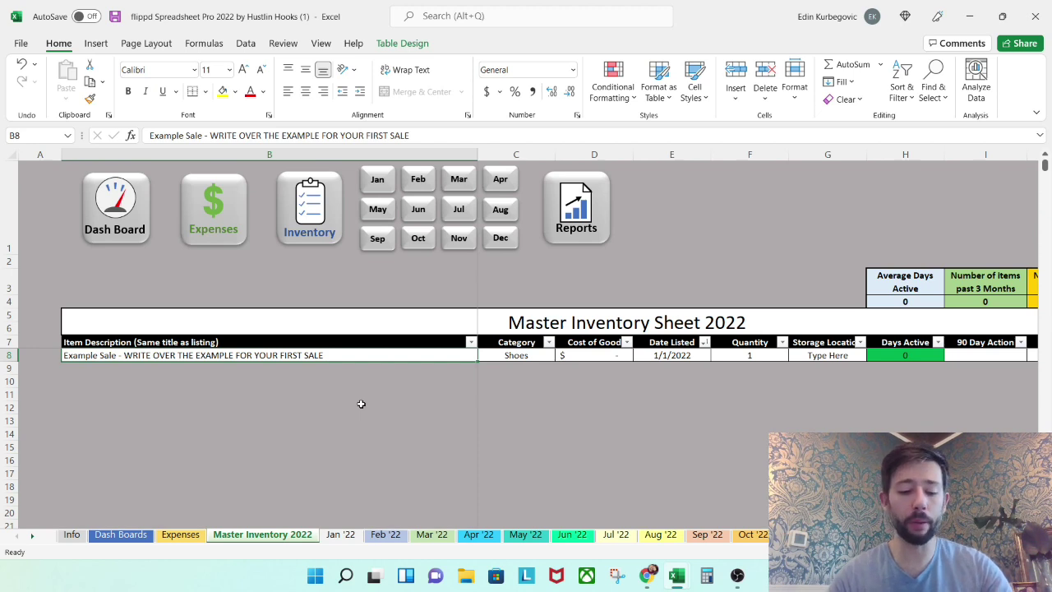
text(Vintage Black and Blu e)
key(BackSpace)
key(BackSpace)
text(e Sweater)
key(Tab)
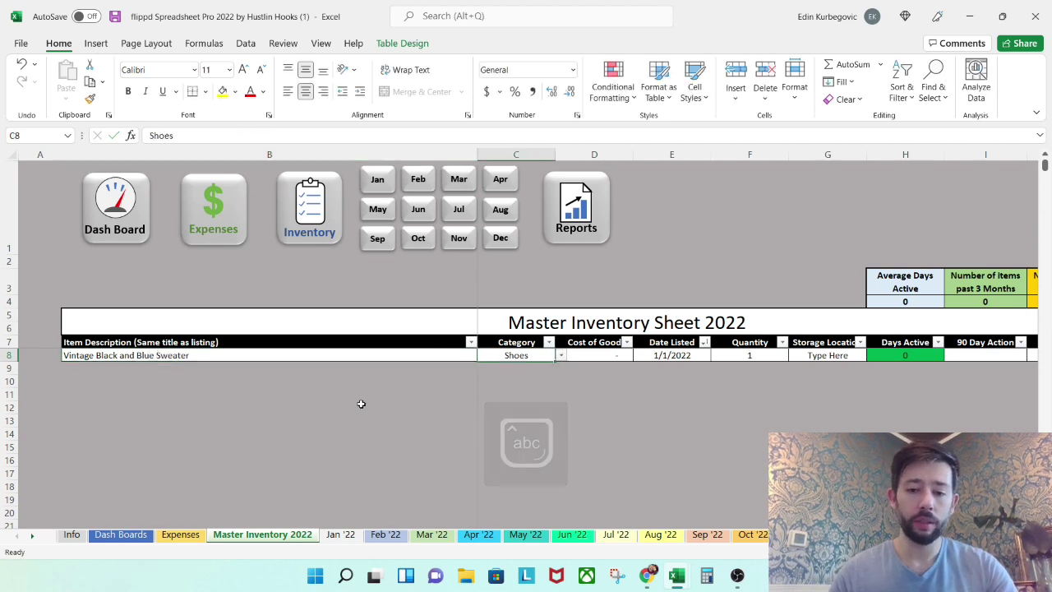
Step: Set the sweater's category to Clothing and its cost of goods to 2, keeping the listed date
click(560, 355)
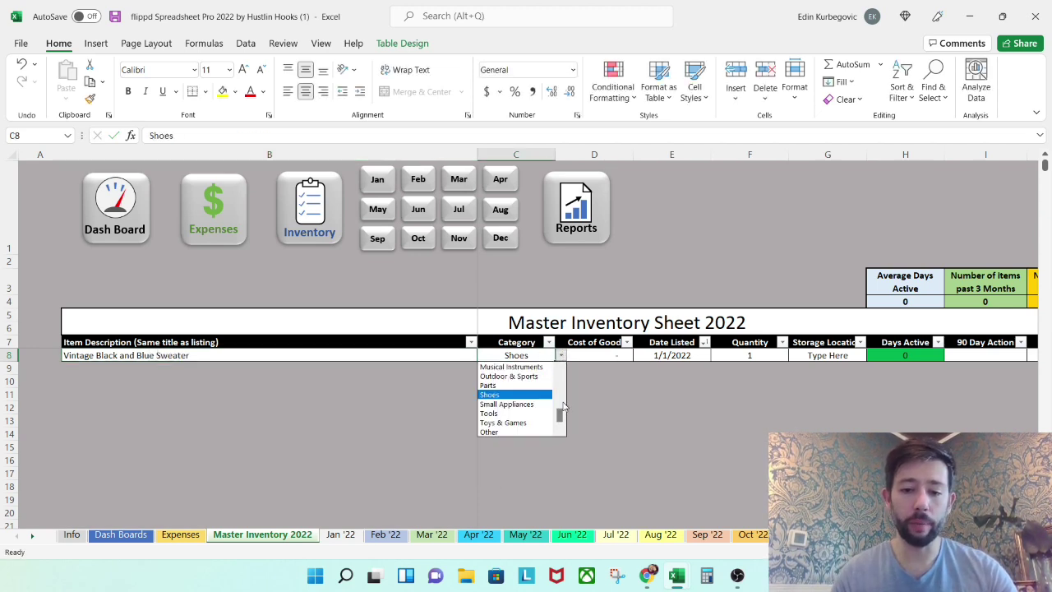
scroll(526, 401, up, 5)
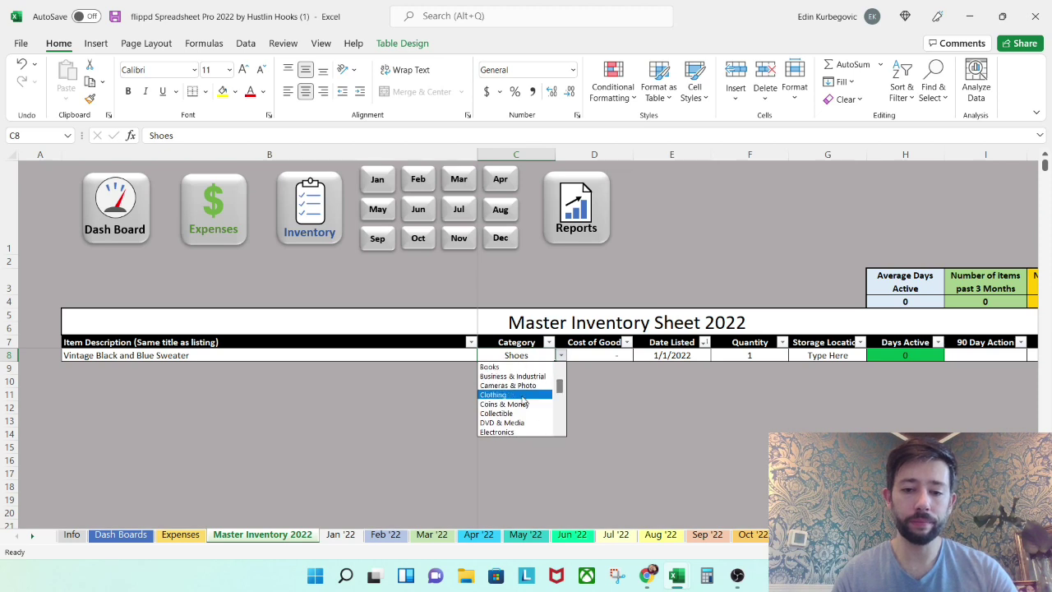
click(522, 398)
key(Tab)
text(0)
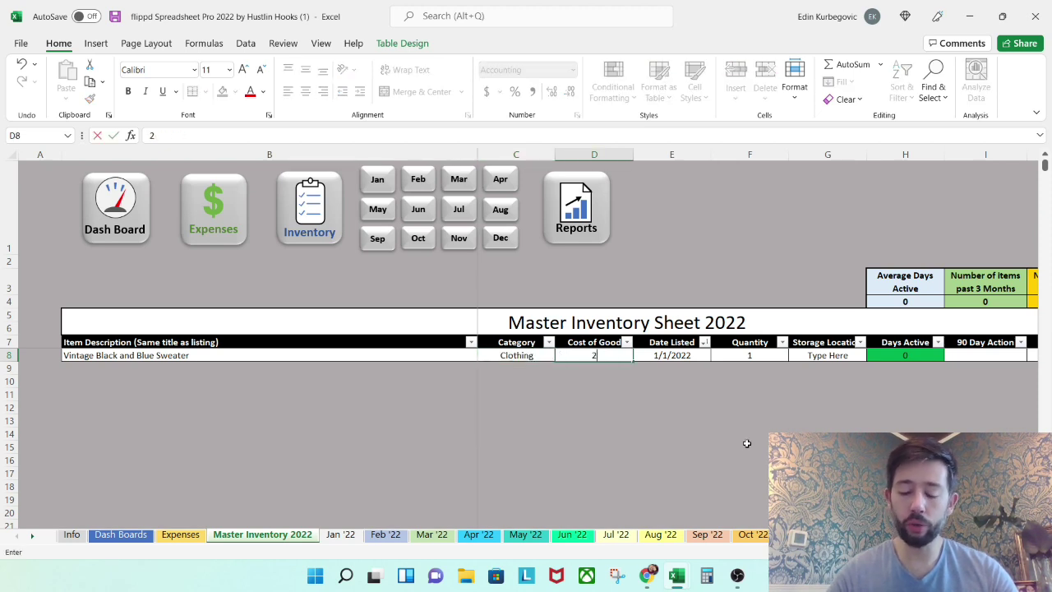
text(2)
key(Tab)
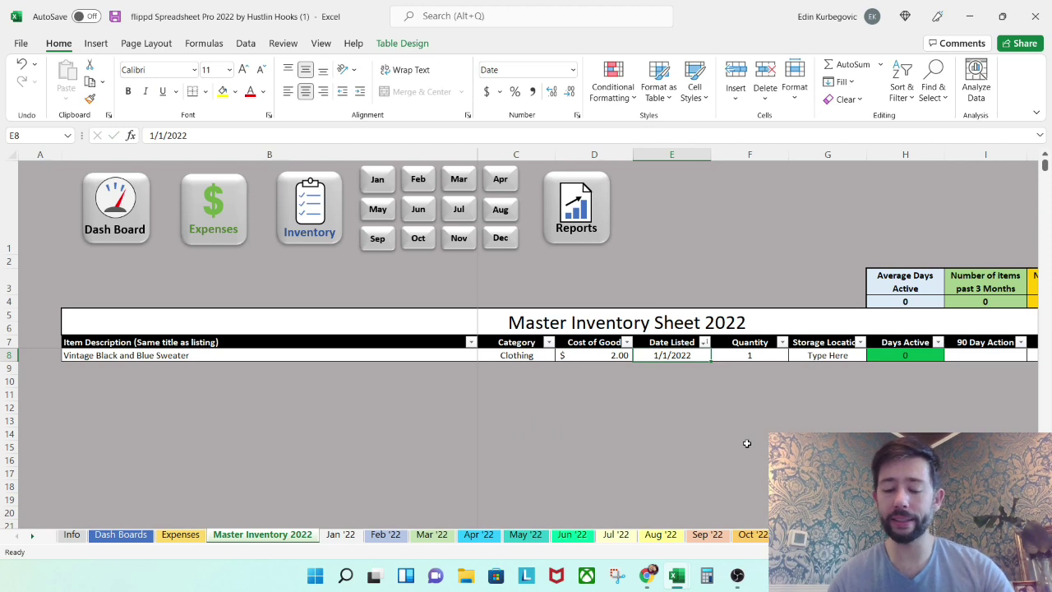
key(Tab)
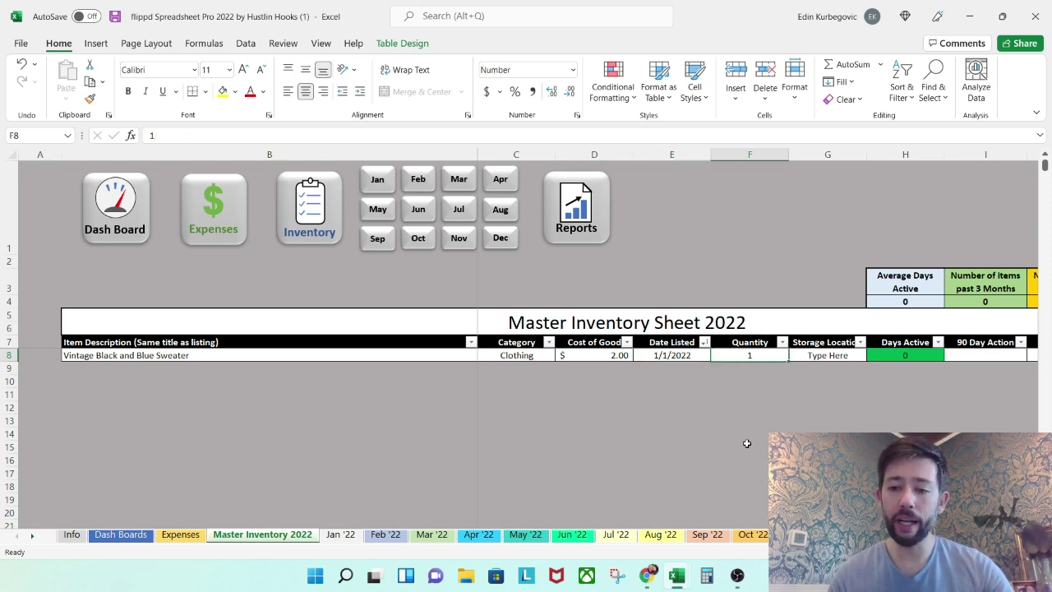
Step: Enter "BIN 2" as the sweater's storage location and go to the empty row below
click(812, 353)
key(Caps_Lock)
text(BIN 2)
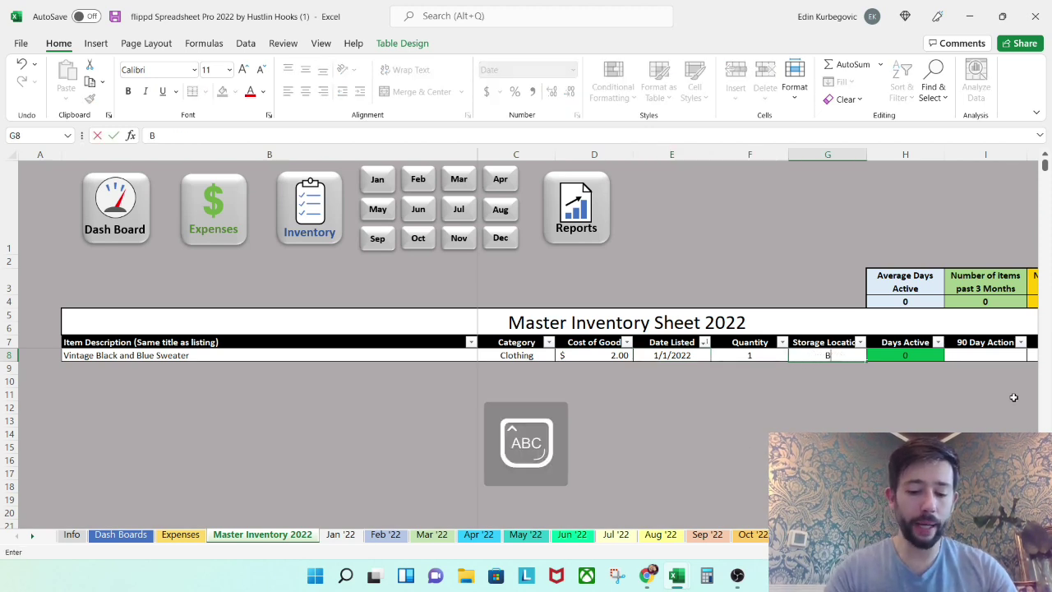
key(Caps_Lock)
key(Tab)
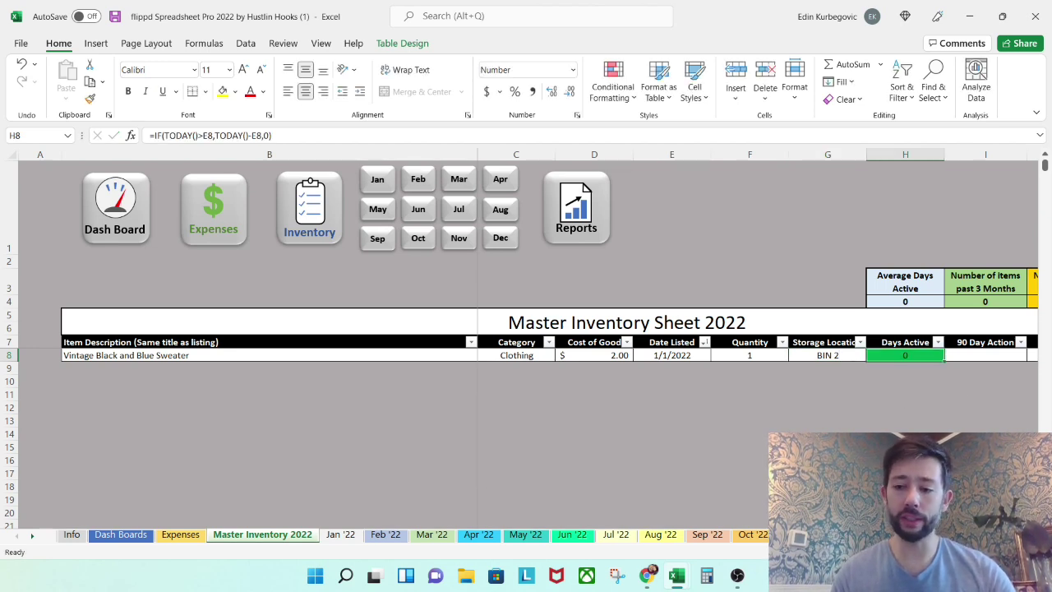
key(Return)
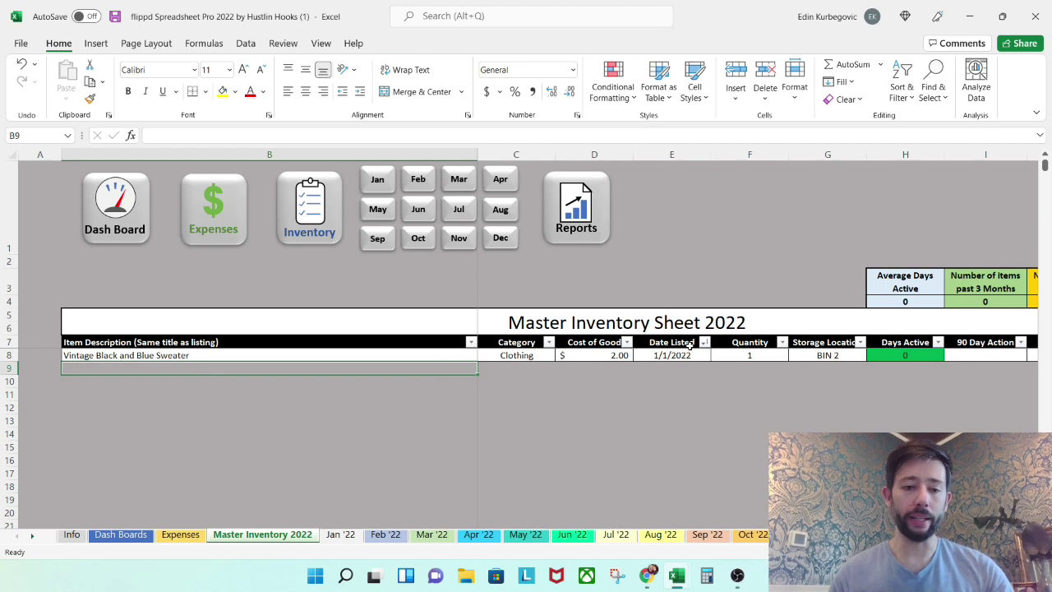
Step: Enter "Set of pots and pans from Revere Ware" as the item description in row 9
key(Caps_Lock)
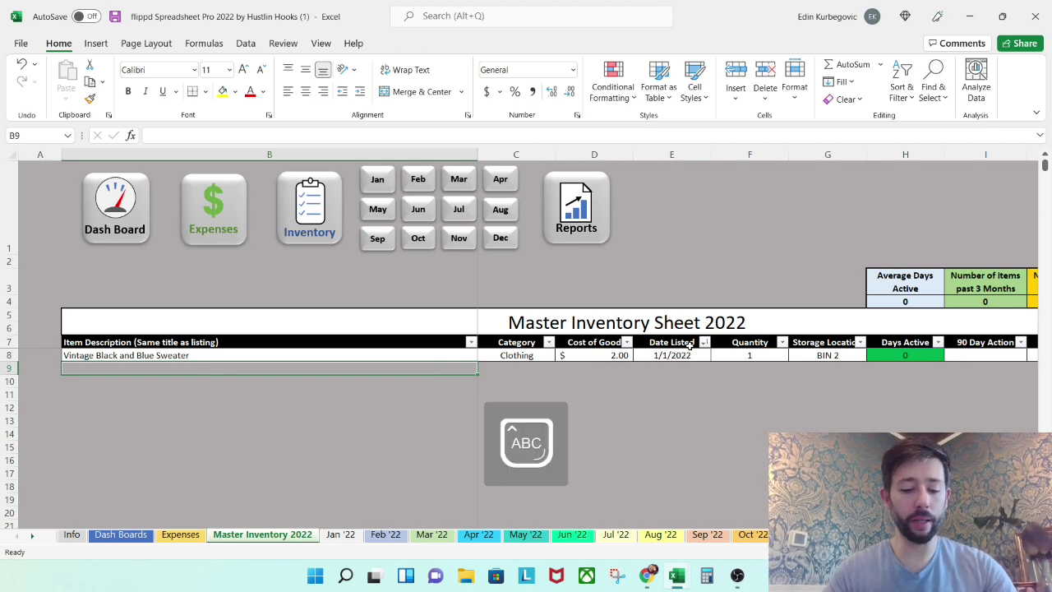
text(S)
key(Caps_Lock)
text(et of pot)
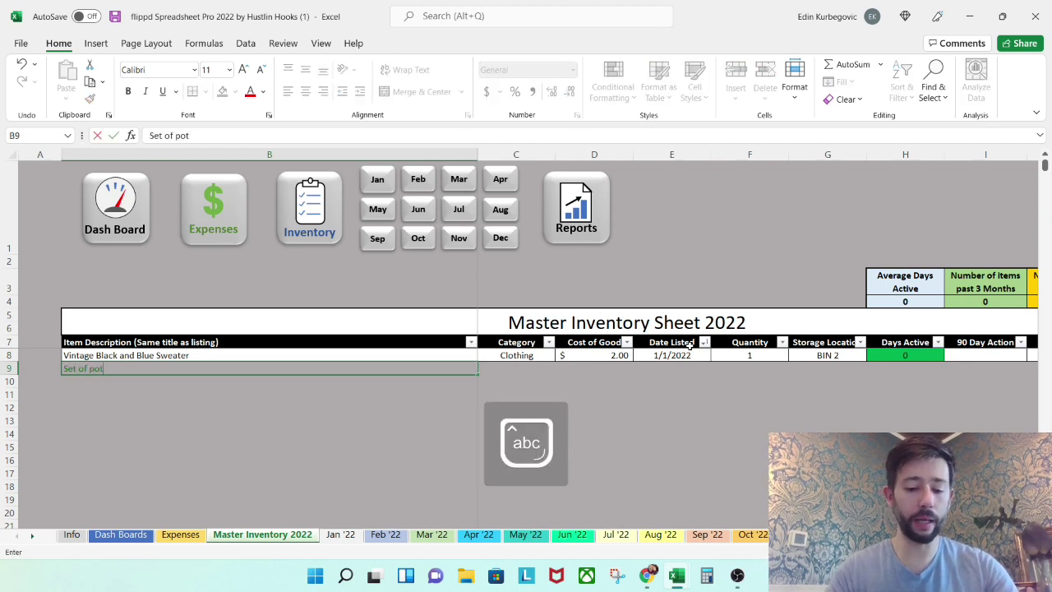
text(s and pans from)
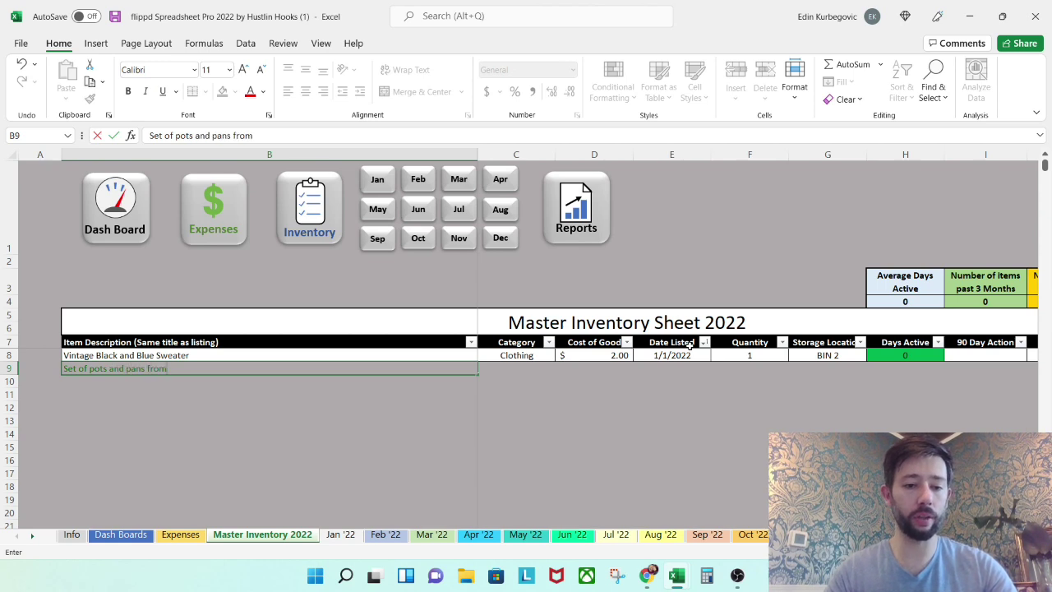
text( Revere)
key(Caps_Lock)
text(W)
key(Caps_Lock)
text(are)
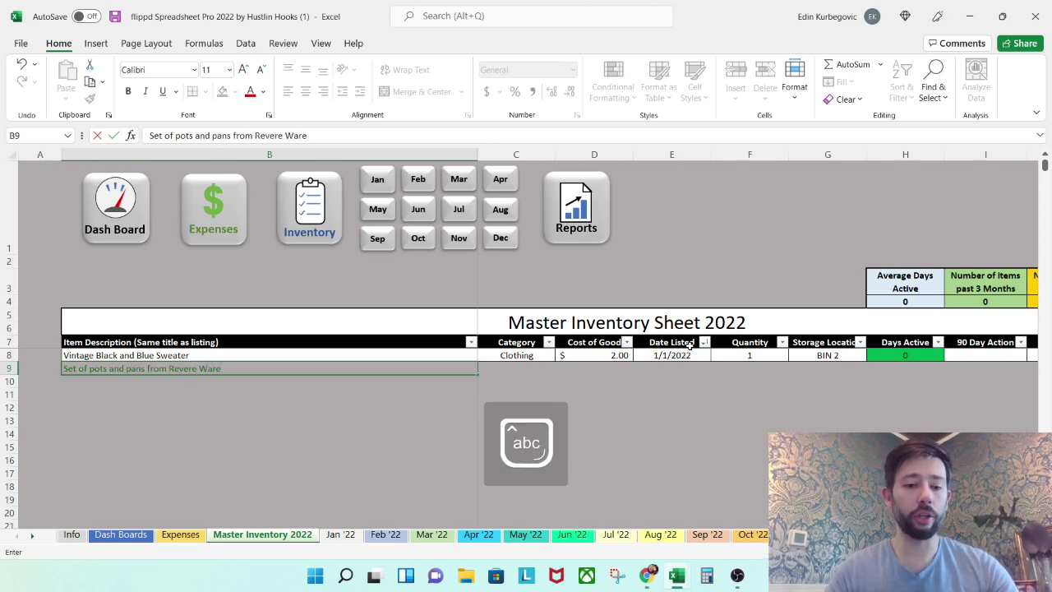
key(Tab)
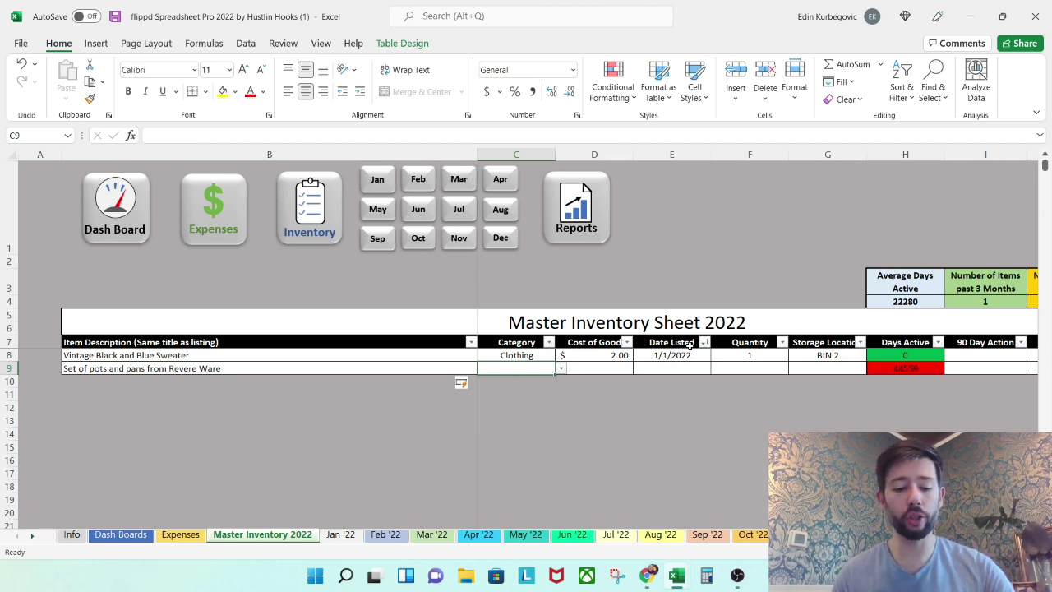
Step: Search the inventory sheet for "set" and close the search
key(ctrl+f)
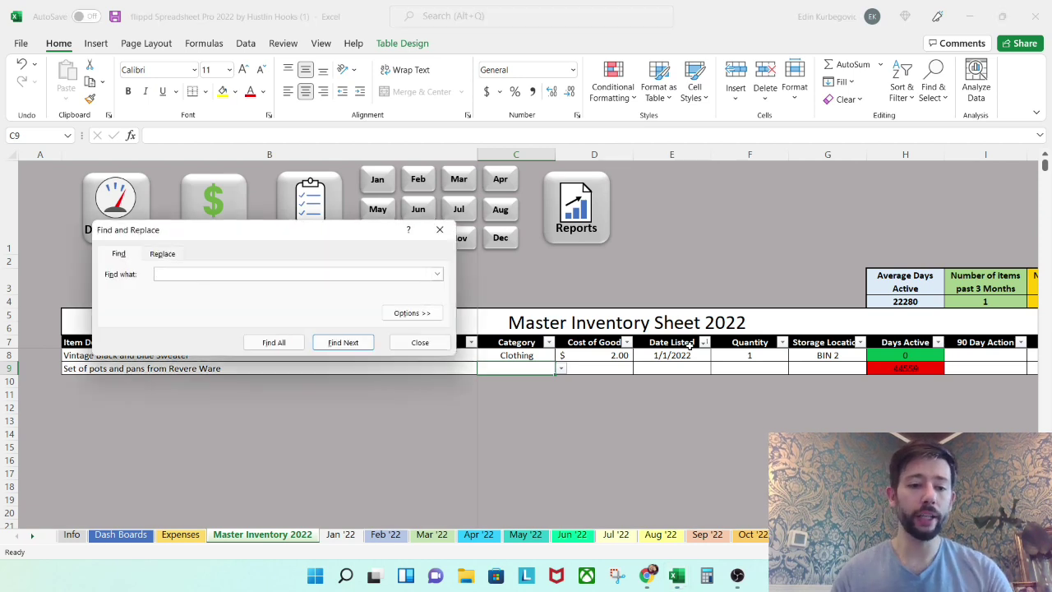
text(set)
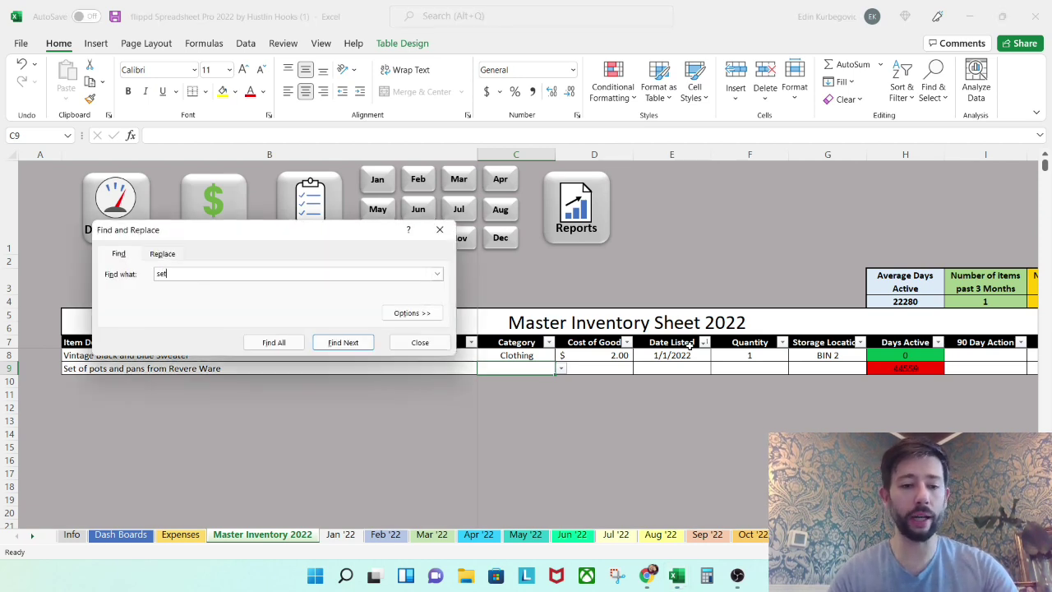
key(Return)
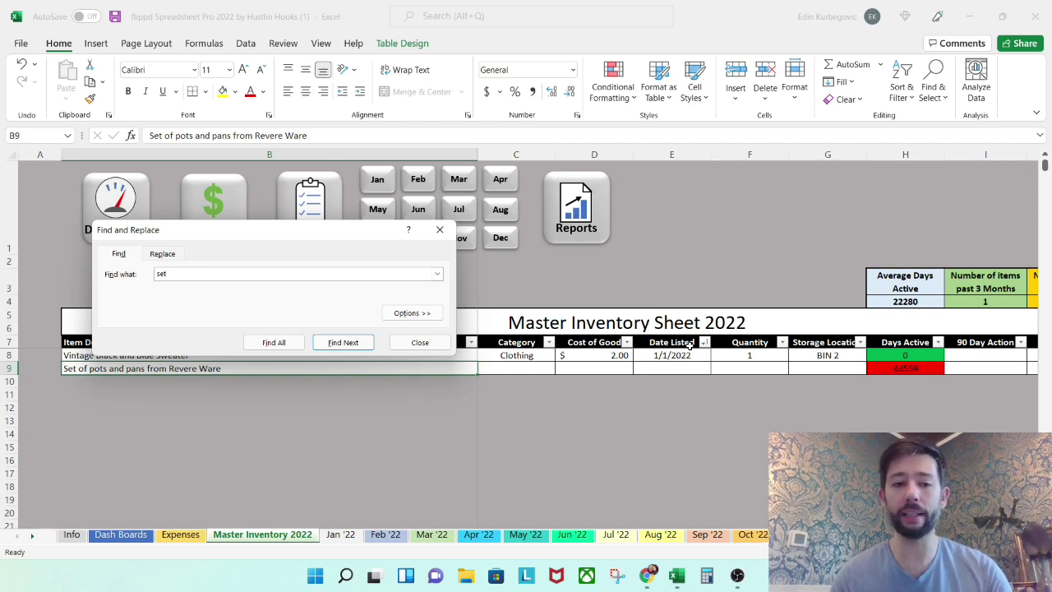
click(419, 342)
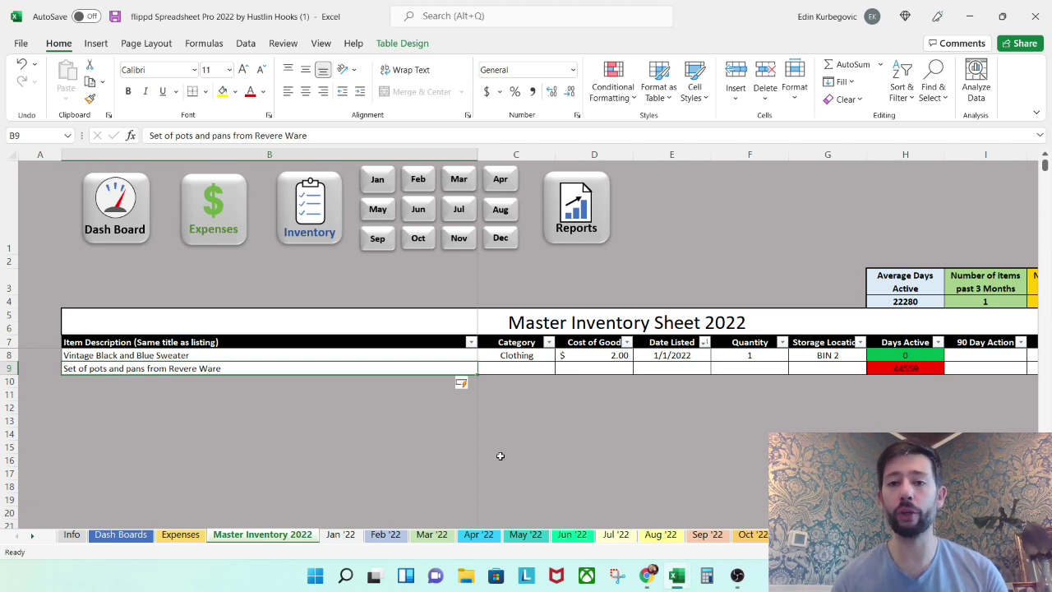
Step: Set the category of the pots and pans to Housewares and their cost of goods to 12.69
key(Tab)
text(H)
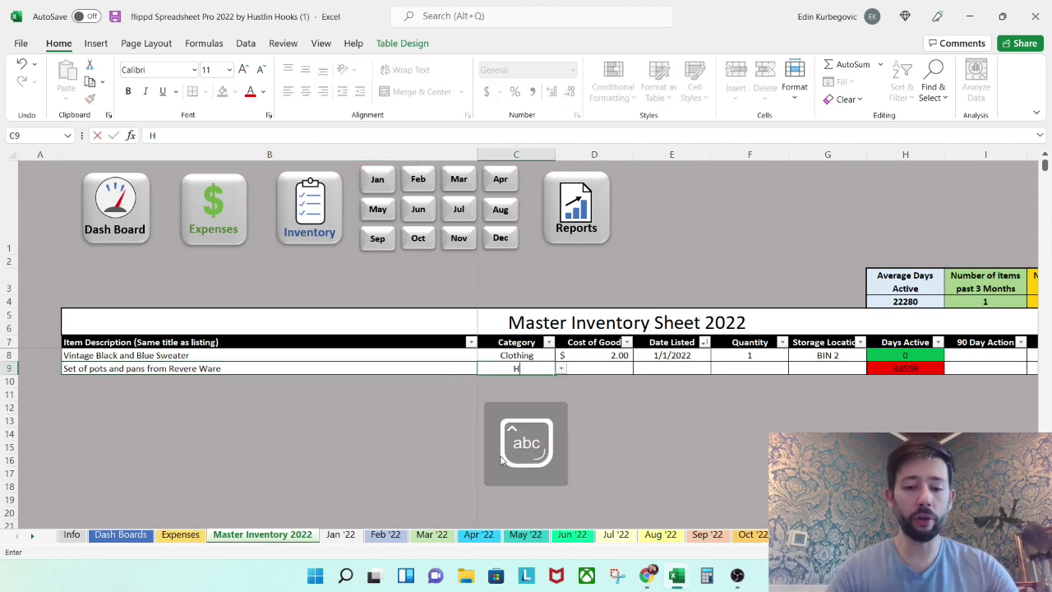
text(ousewares)
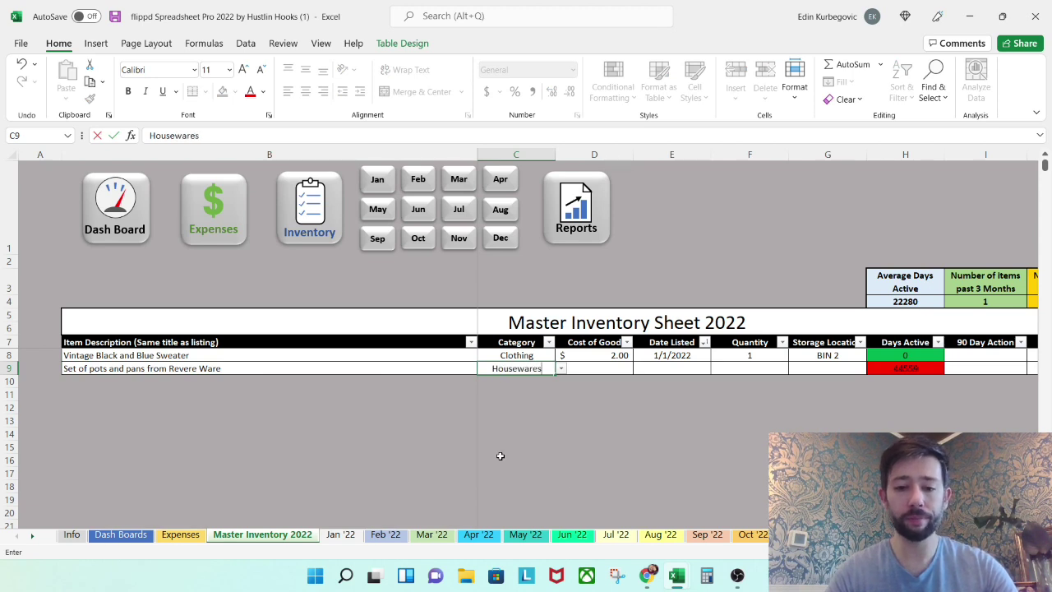
key(Tab)
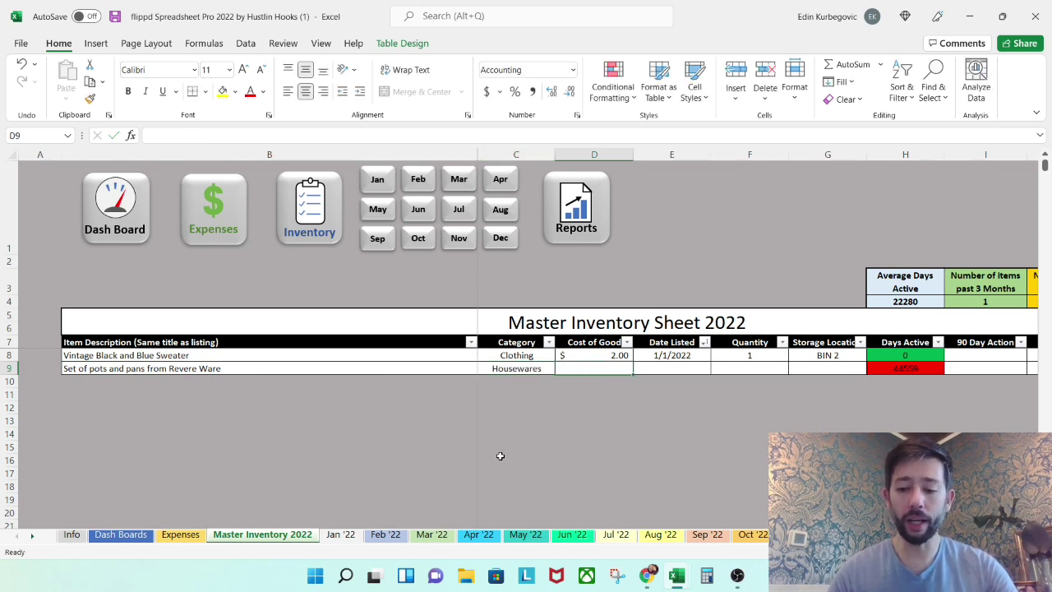
text(12.69)
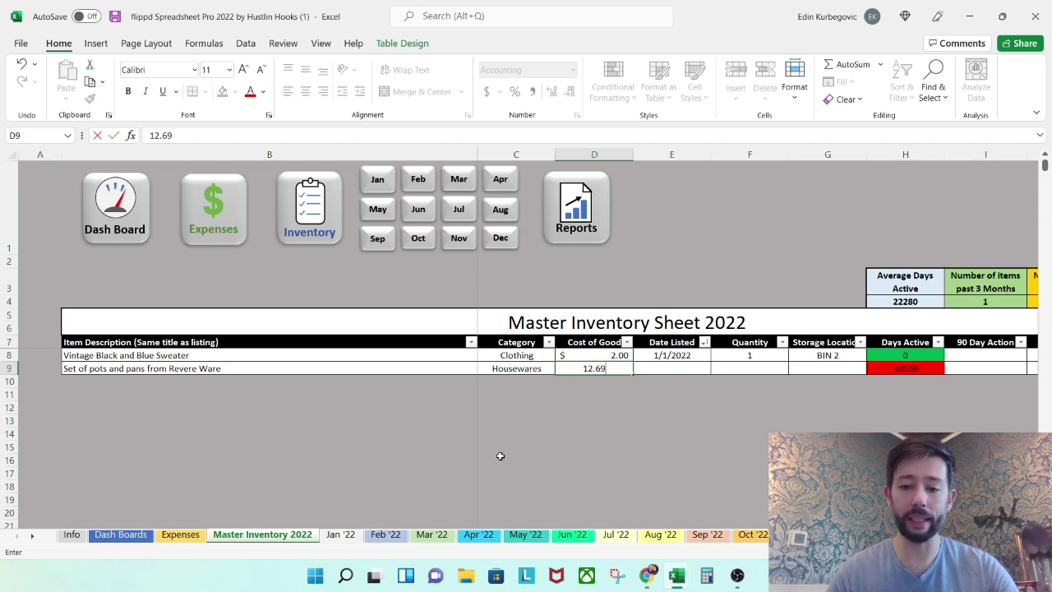
key(Tab)
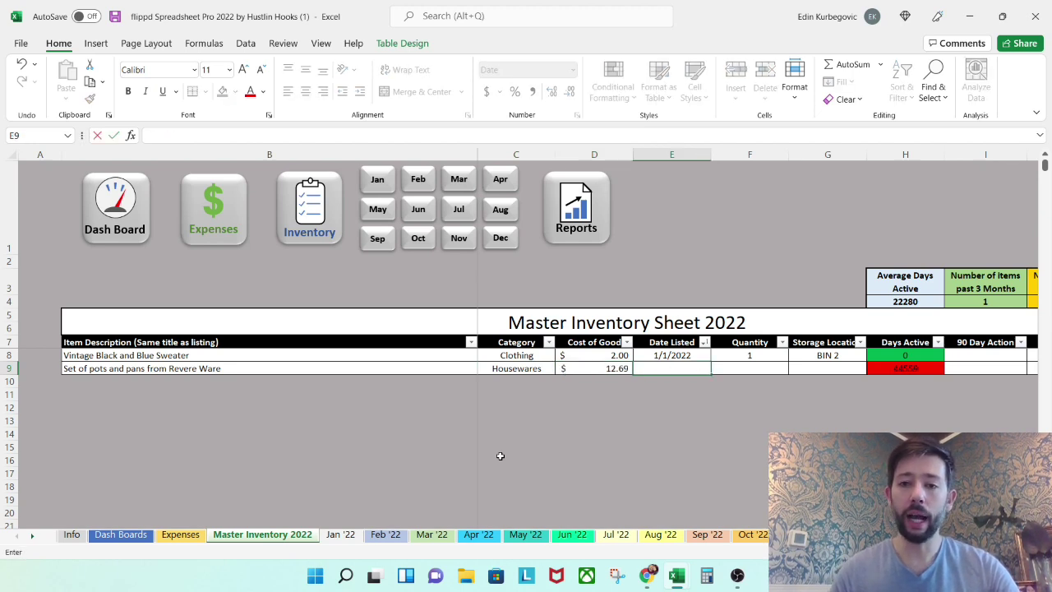
Step: Enter 12/29/2021 as the date listed and 1 as the quantity for the pots and pans
text(12/)
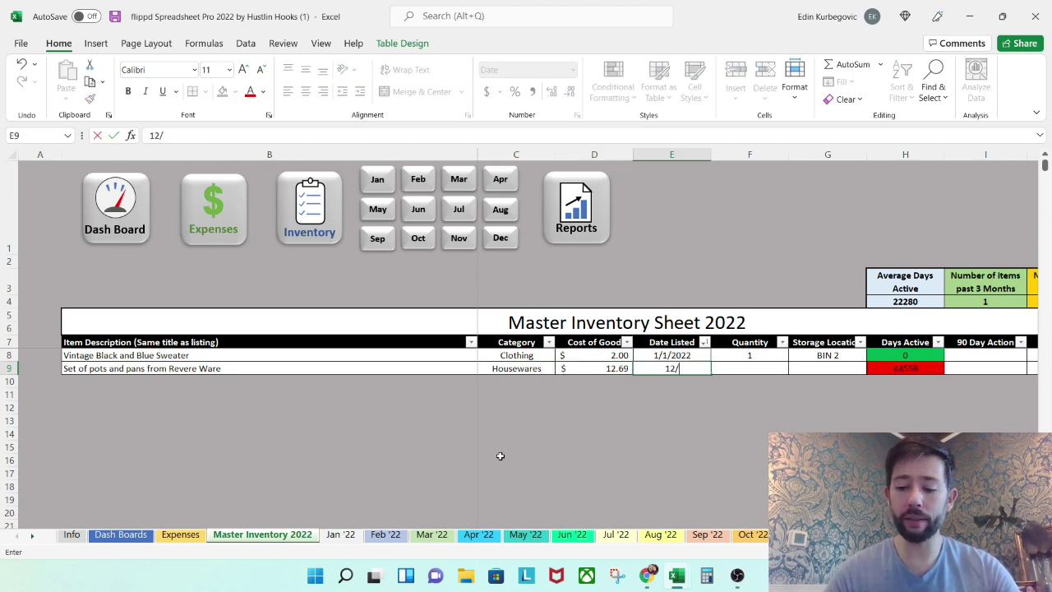
text(29/2021)
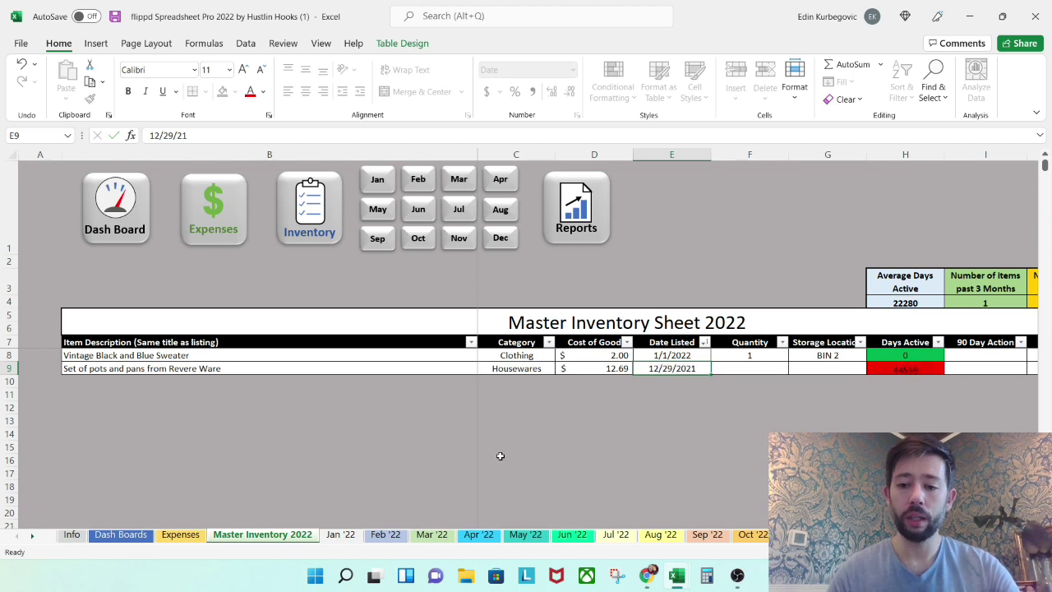
key(Tab)
text(1)
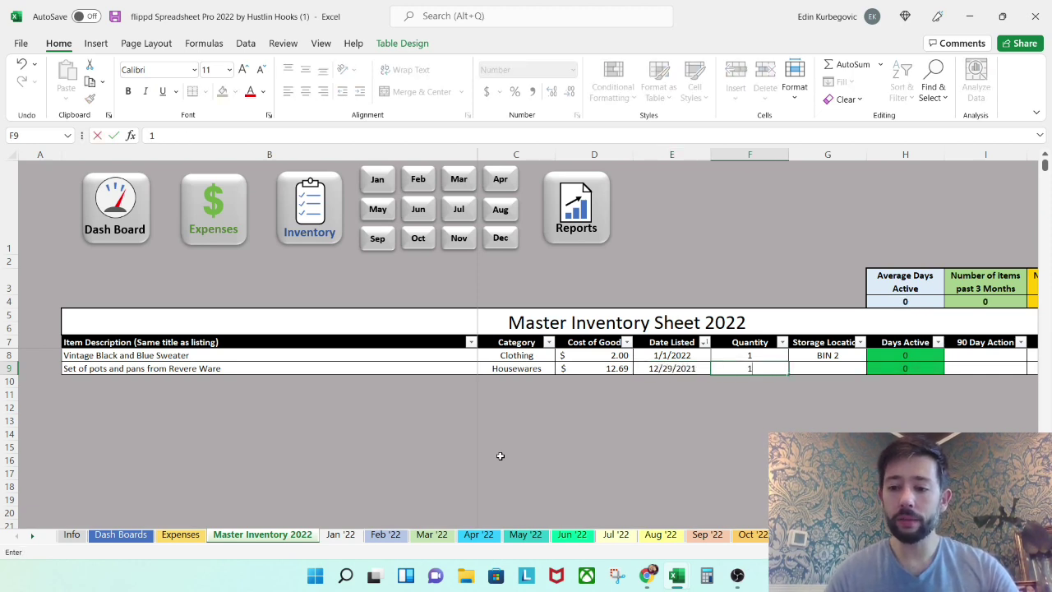
key(Tab)
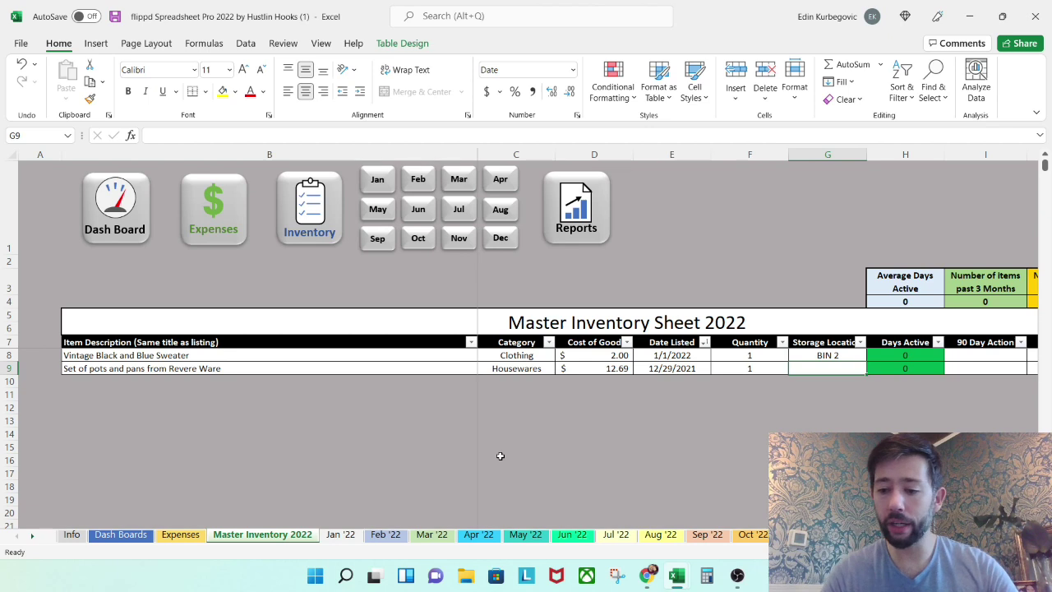
Step: Enter "Bin 3" as the storage location of the pots and pans and go to the empty row below
key(Caps_Lock)
key(Caps_Lock)
text(Bin 2)
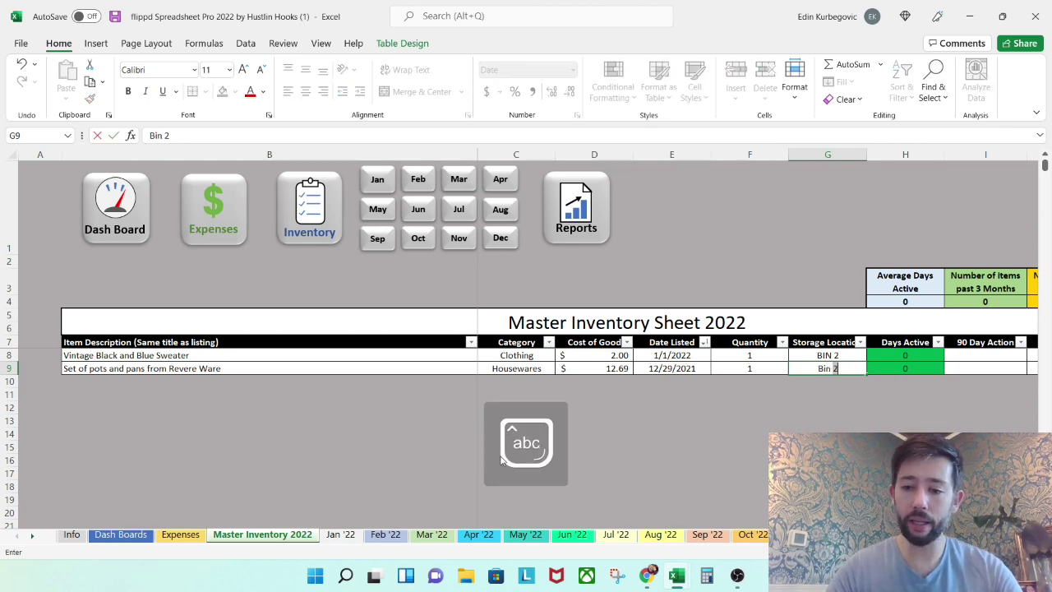
key(BackSpace)
text(3)
key(Return)
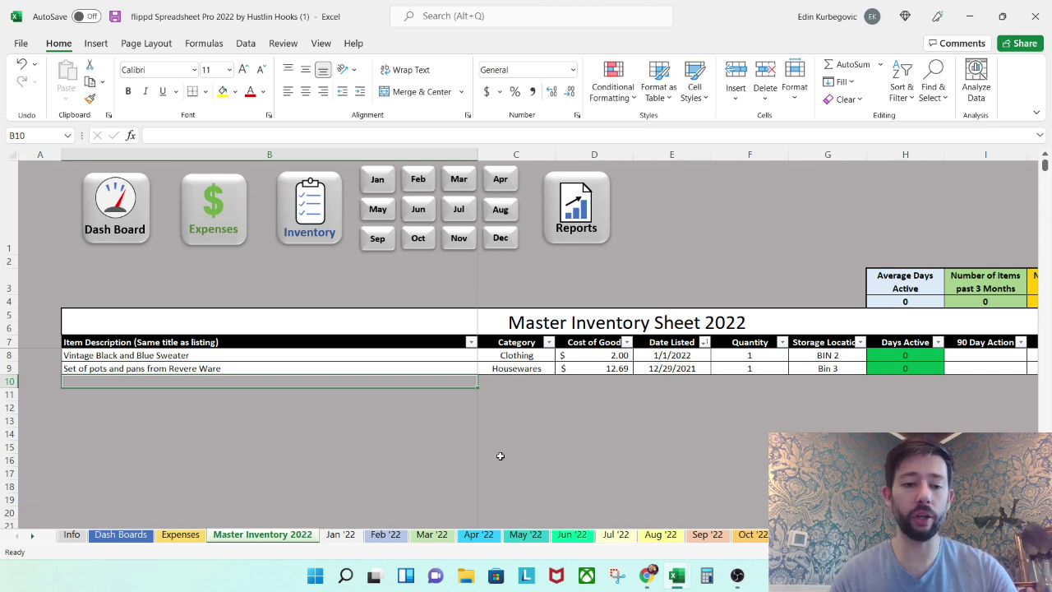
Step: Enter "Set of Pokemon cards" as the item description in row 10
key(Caps_Lock)
text(S)
key(Caps_Lock)
text(et o)
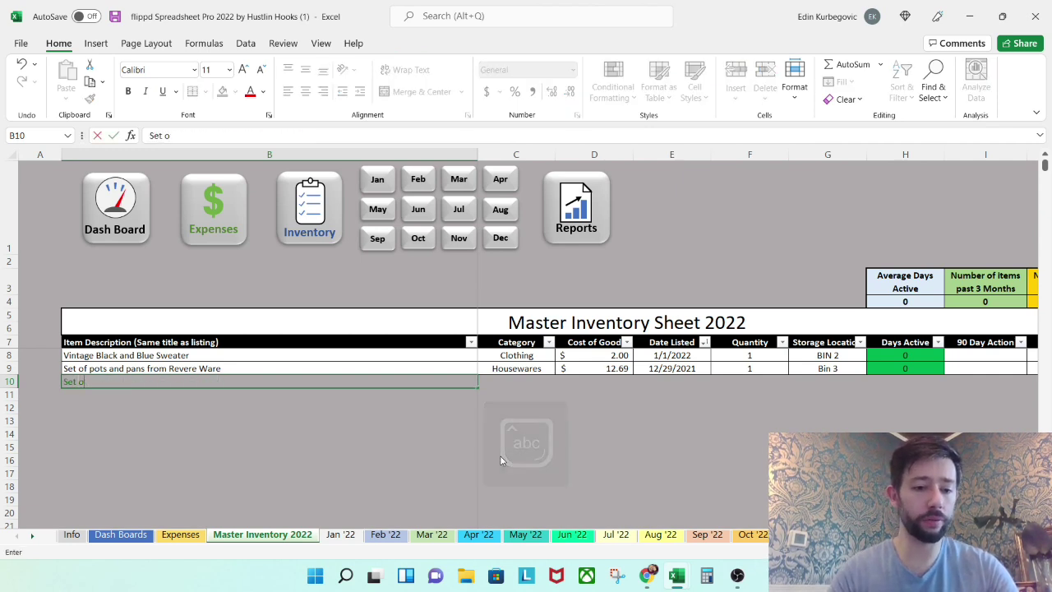
text(f)
key(Caps_Lock)
text(Po)
key(Caps_Lock)
text(okemon cards)
key(Caps_Lock)
key(Tab)
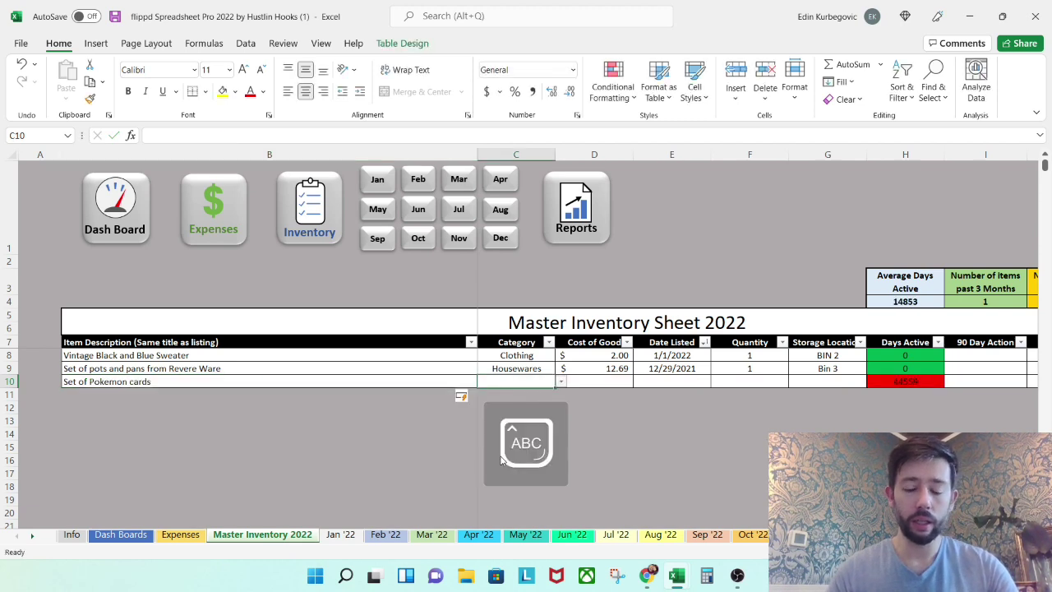
Step: Set the category of the Pokemon cards to Collectible and their cost of goods to 17
click(562, 382)
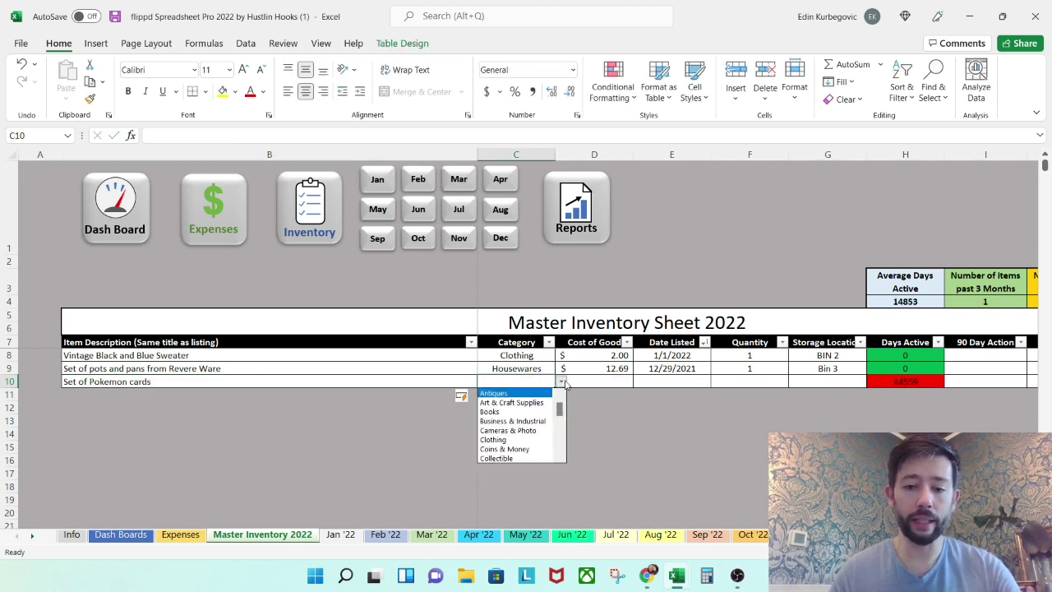
click(526, 458)
click(613, 384)
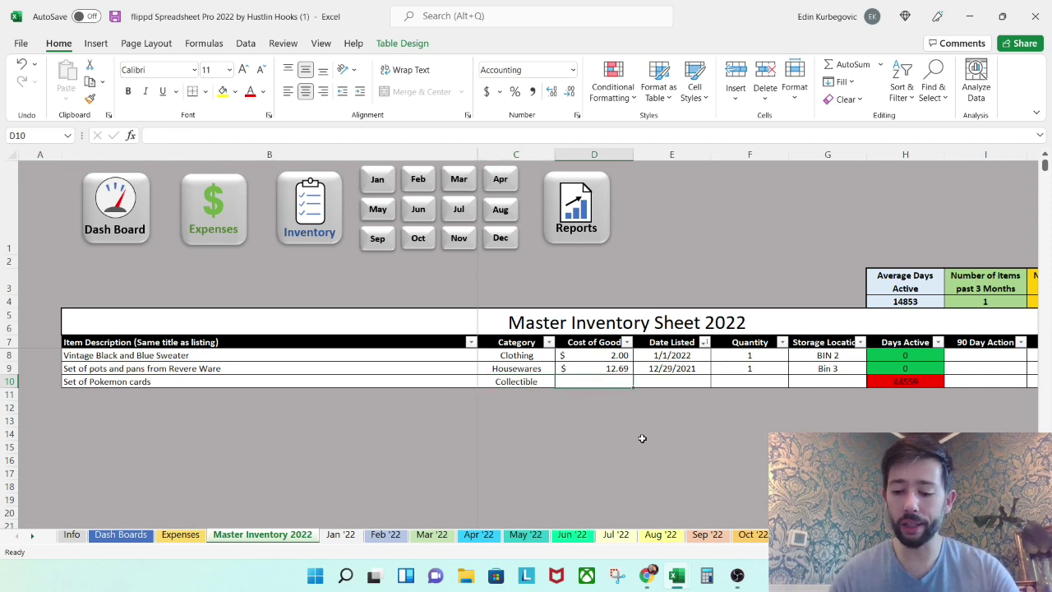
text(17)
key(Tab)
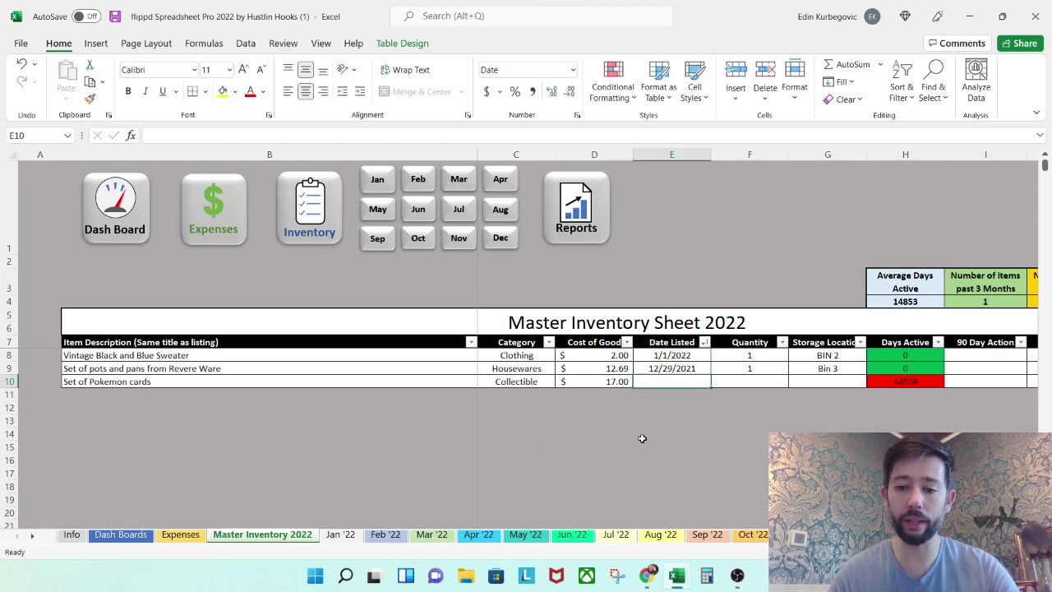
Step: Enter 12/25/2021 as the date listed and 1 as the quantity for the Pokemon cards
text(12/25/2021)
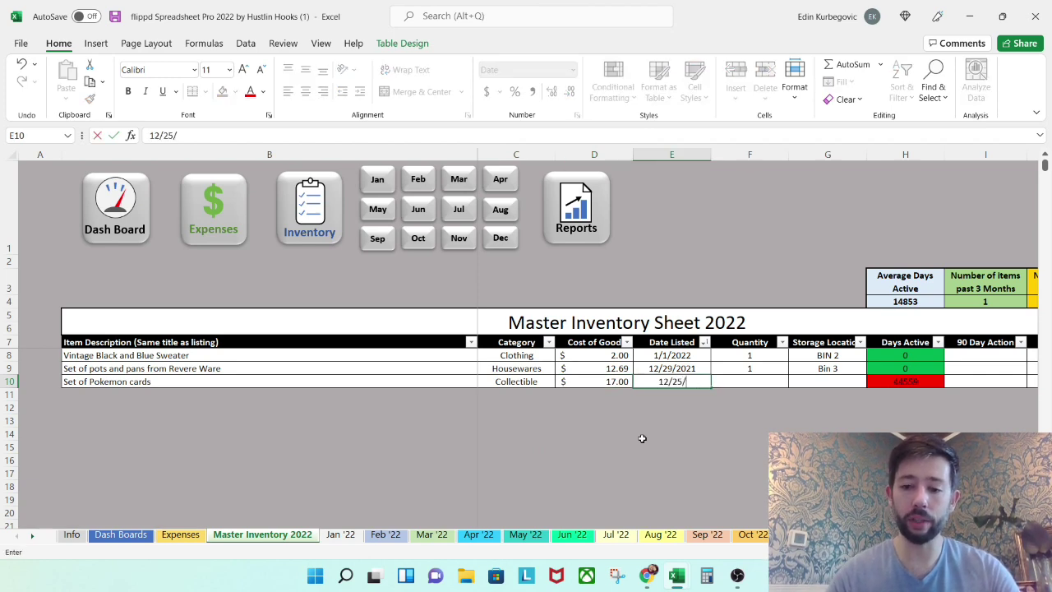
key(Tab)
text(1)
key(Tab)
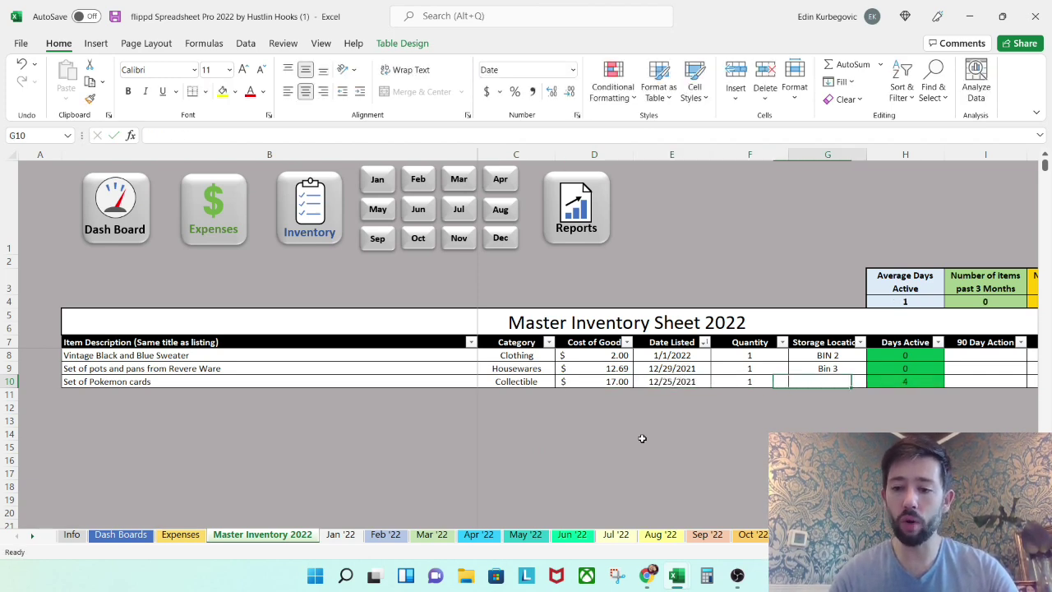
Step: Enter "Bin 2" as the storage location of the Pokemon cards
key(Caps_Lock)
text(Bin )
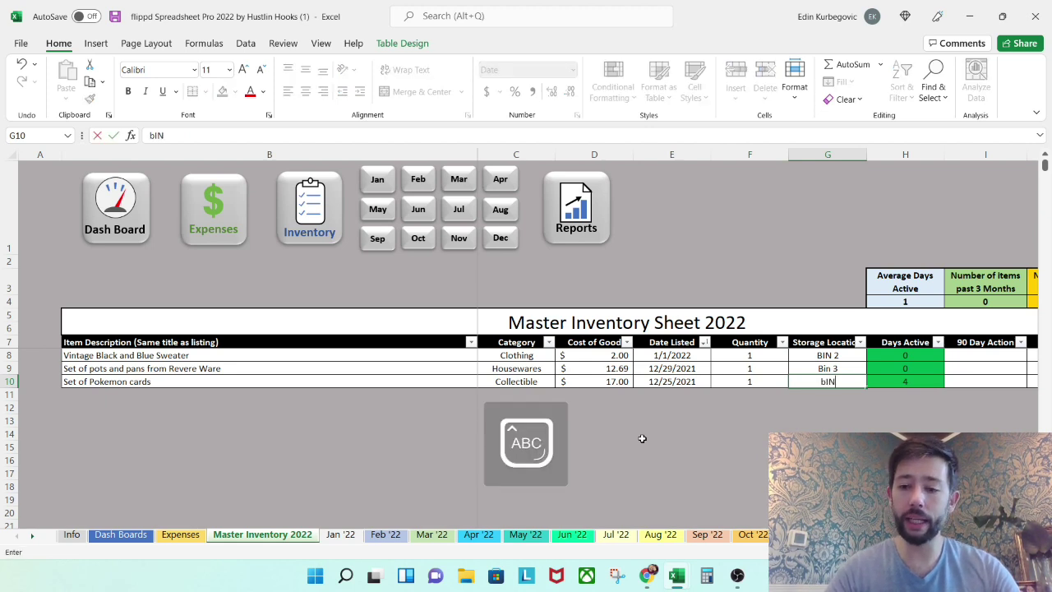
text(2)
key(Tab)
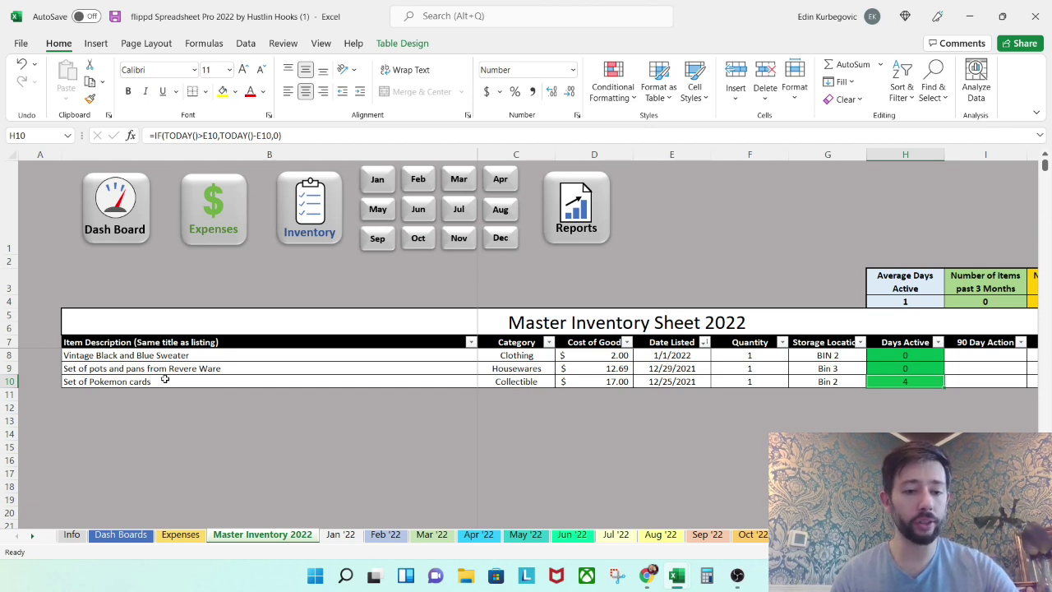
Step: Copy the Pokemon cards' description, category, cost and date listed over the example sale in row 10 of the Jan '22 sheet
drag(174, 380, 654, 380)
key(ctrl+c)
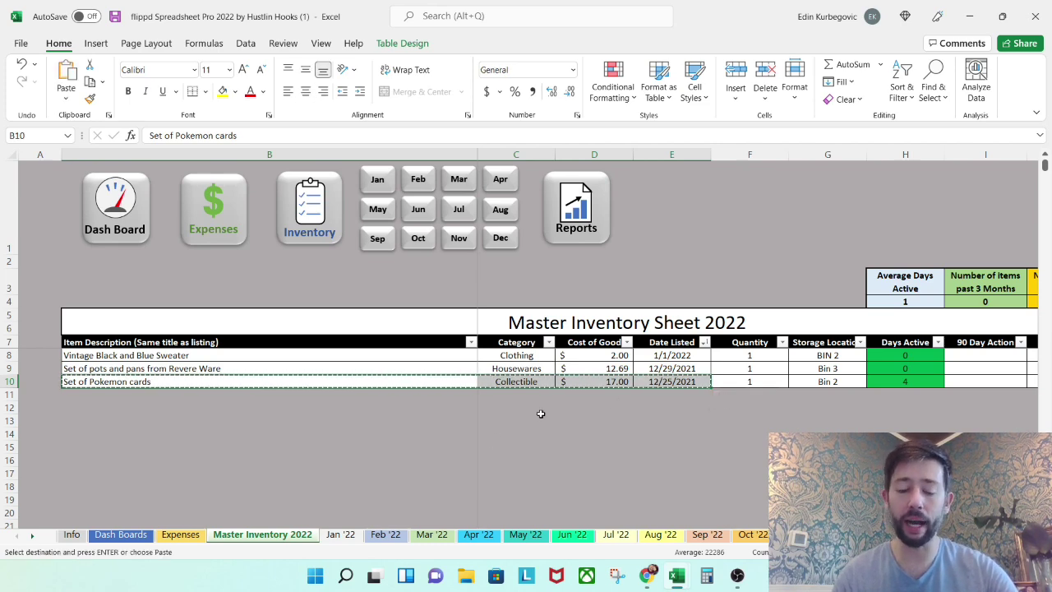
click(342, 534)
click(182, 377)
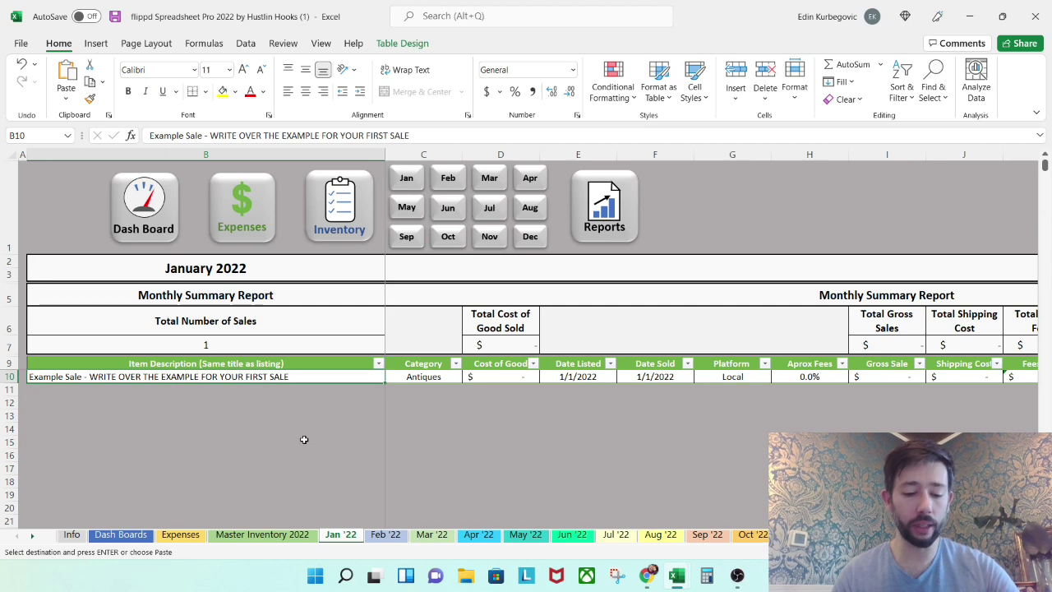
key(ctrl+v)
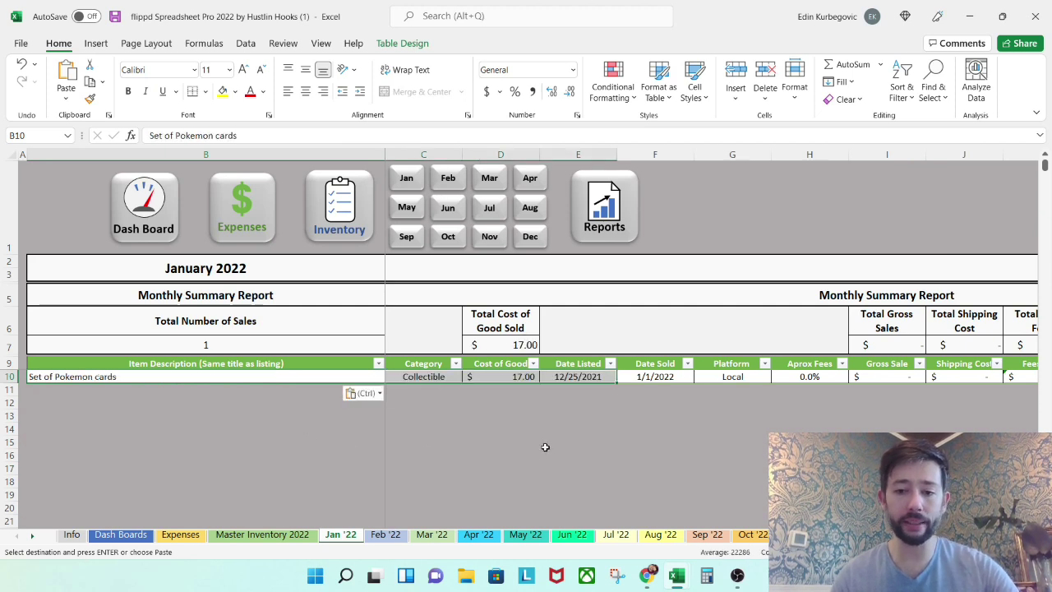
Step: Set the sales platform of the Pokemon cards to ebay, keeping the date sold
click(453, 378)
key(Right)
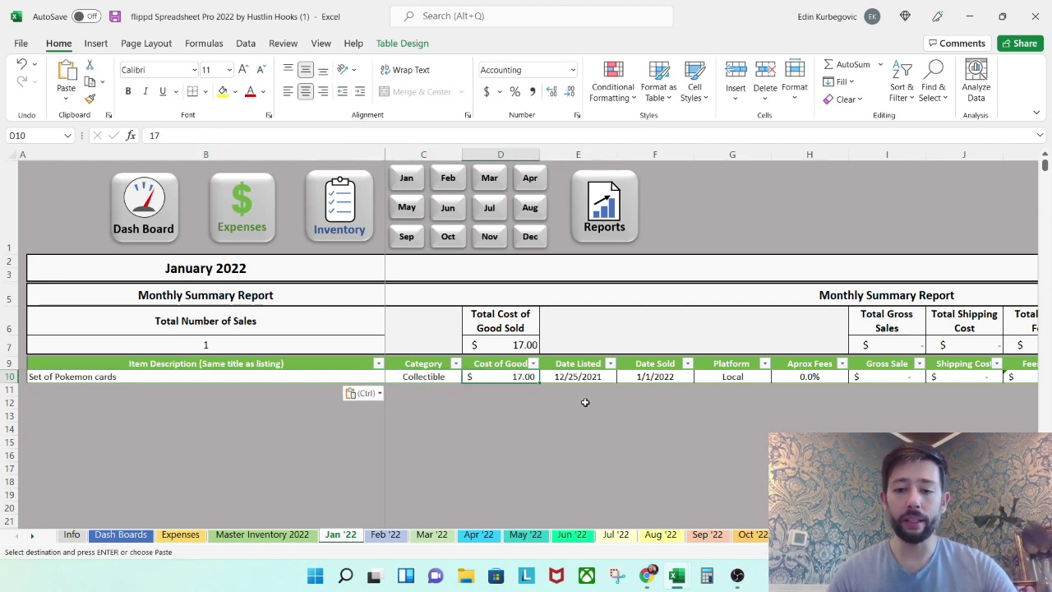
key(Right)
key(Right)
key(Right)
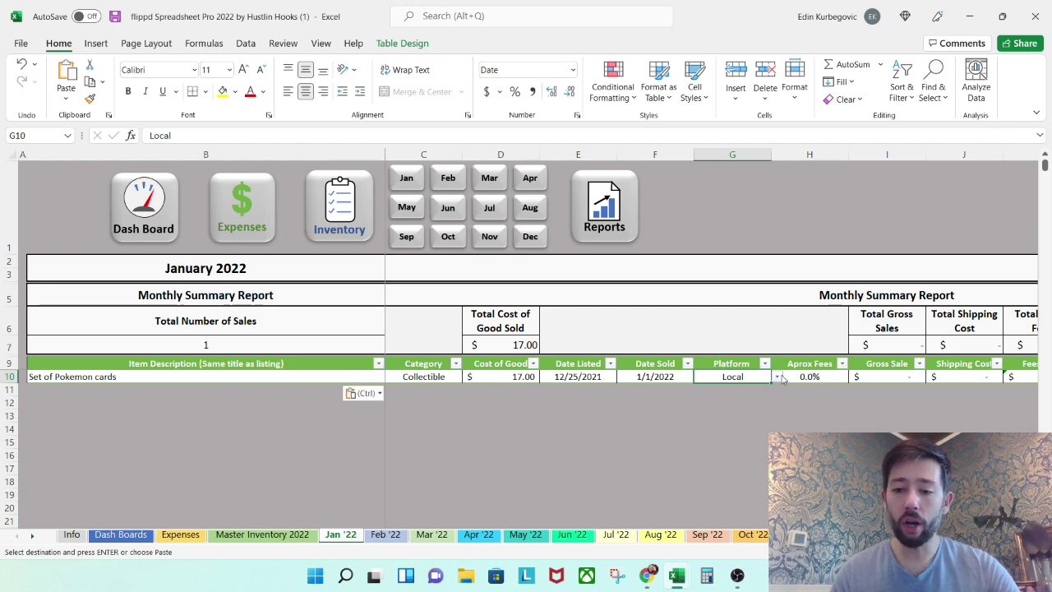
click(777, 376)
click(739, 388)
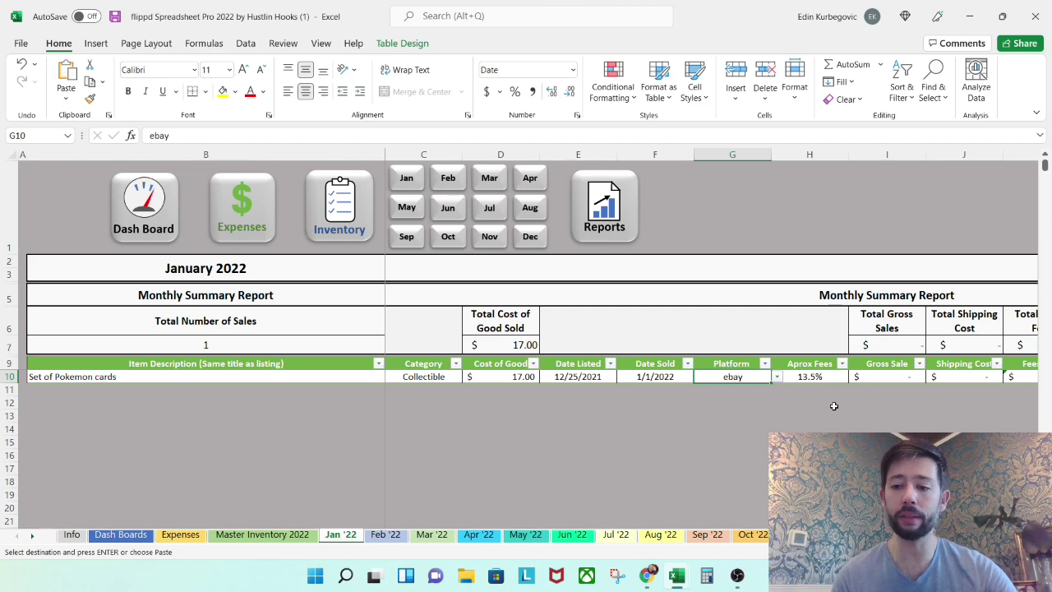
Step: Enter 127.97 as the gross sale and 8.75 as the shipping cost of the Pokemon cards sale
click(887, 376)
text(127.97)
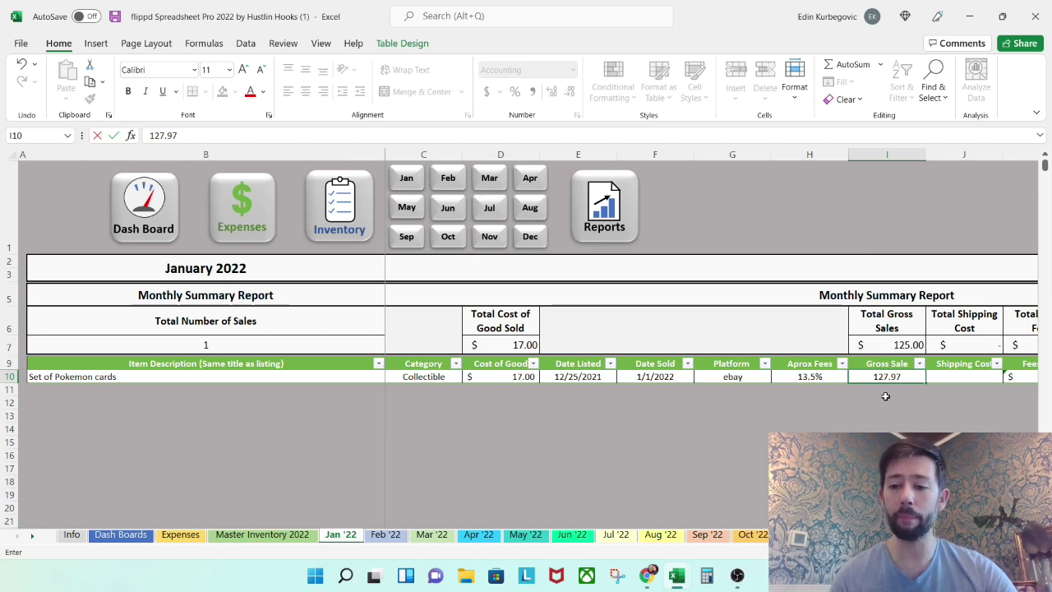
key(Tab)
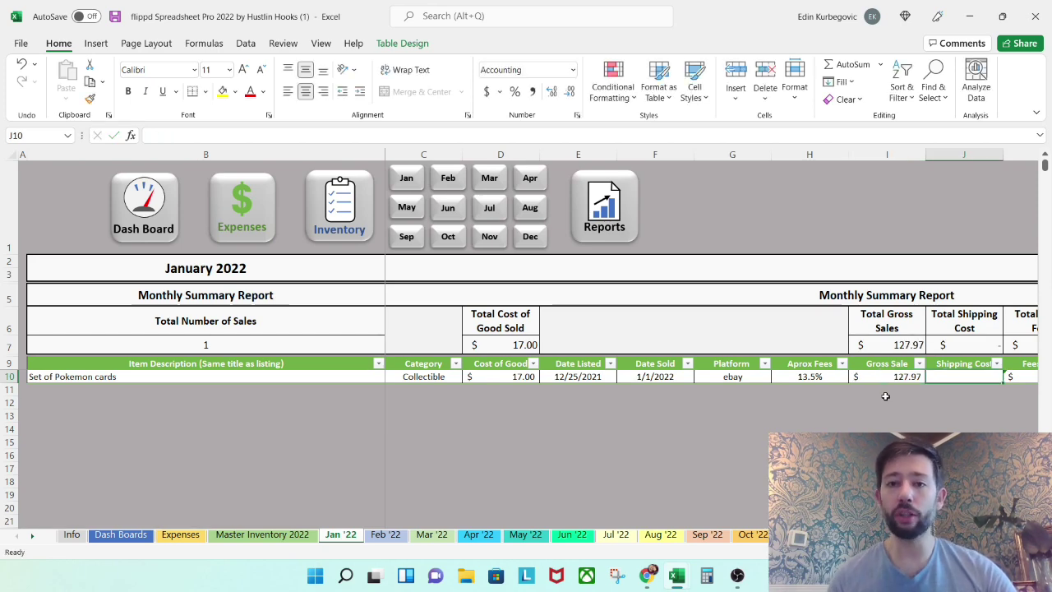
text(8)
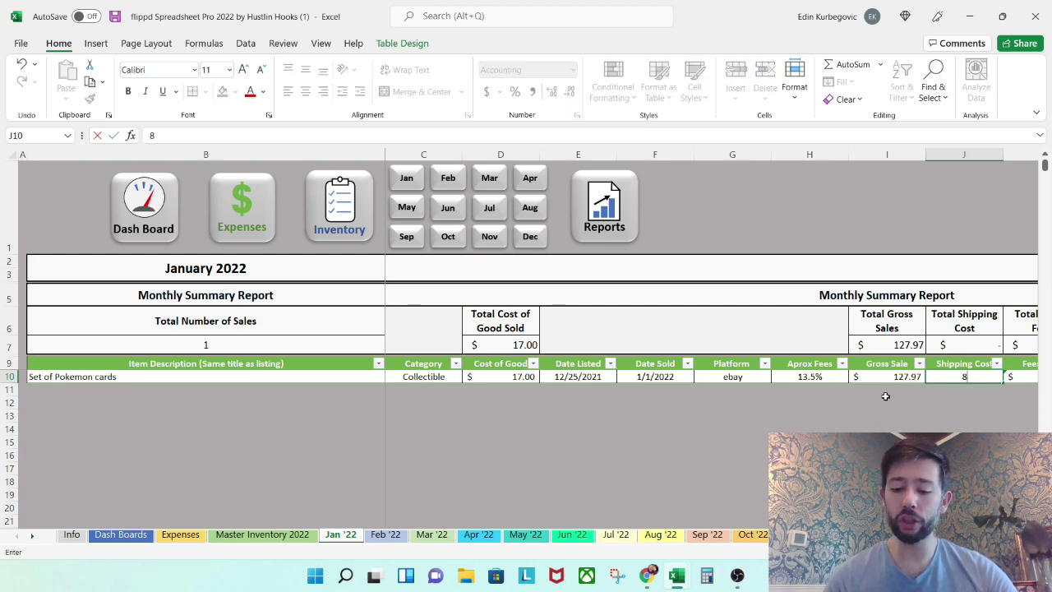
text(.75)
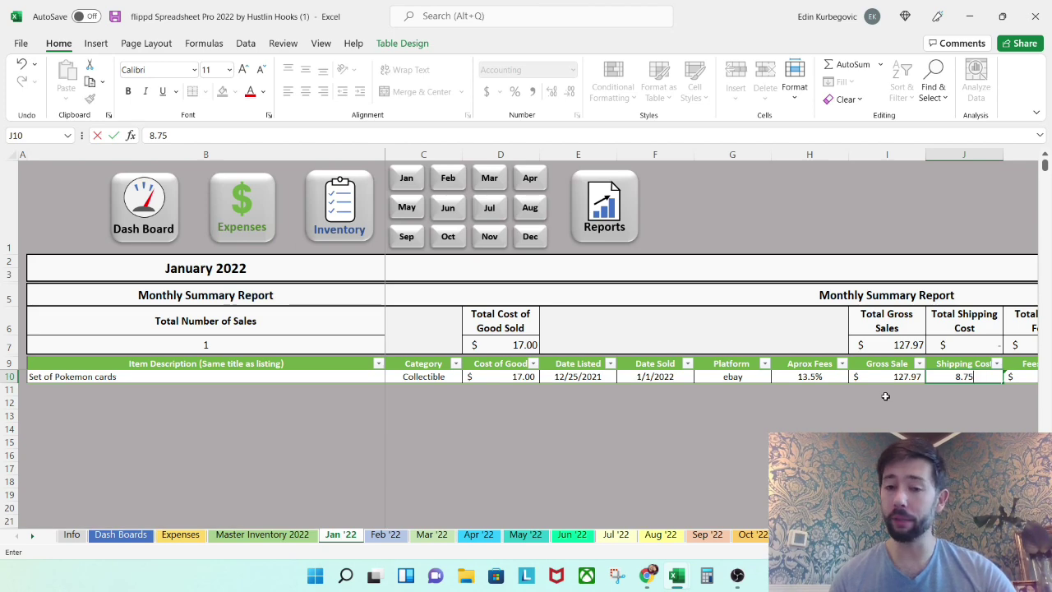
key(Tab)
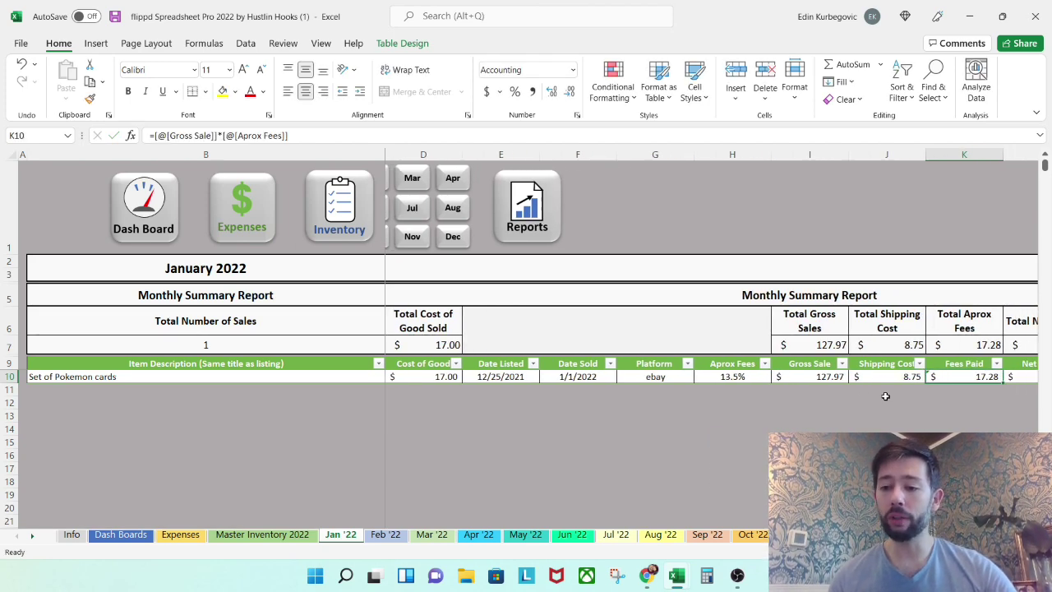
key(Tab)
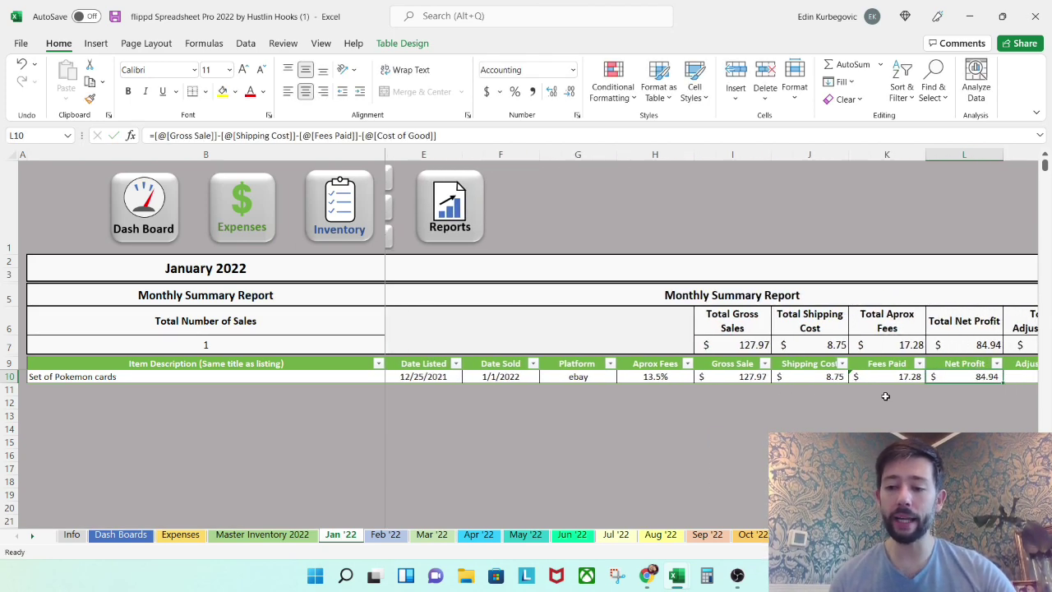
key(Tab)
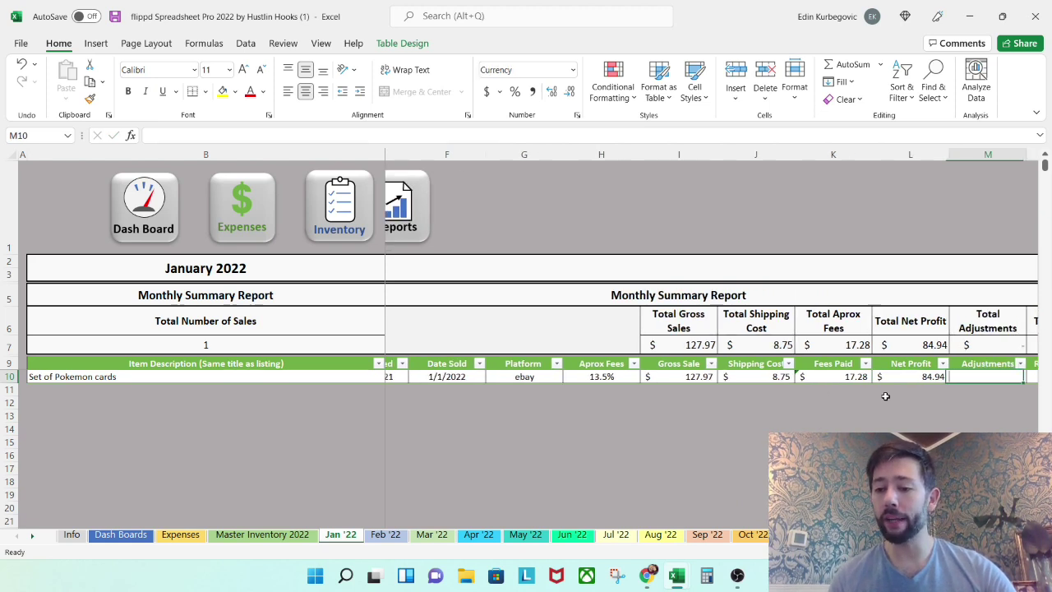
key(Tab)
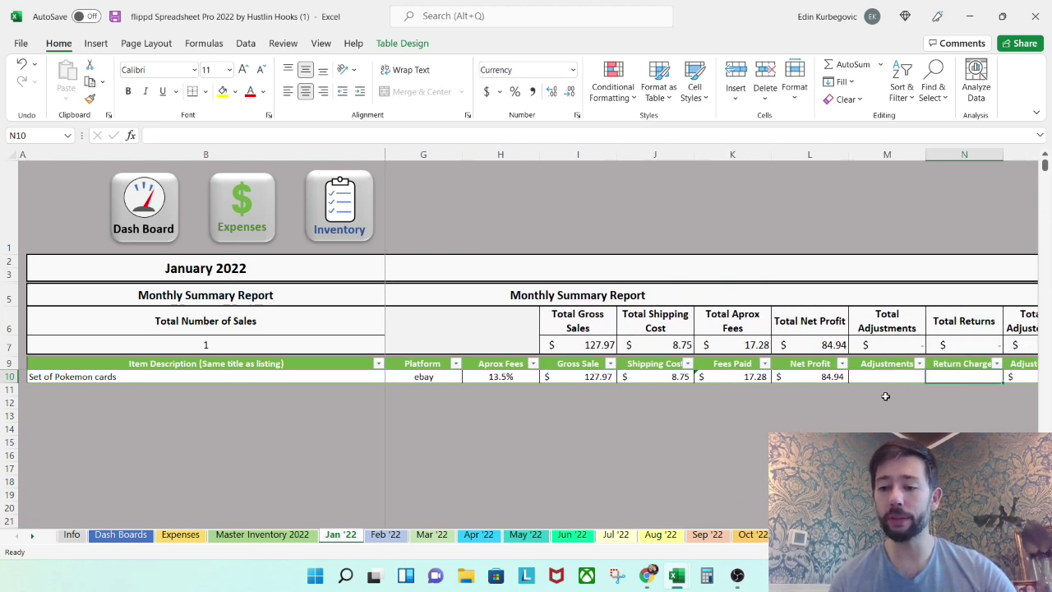
key(Tab)
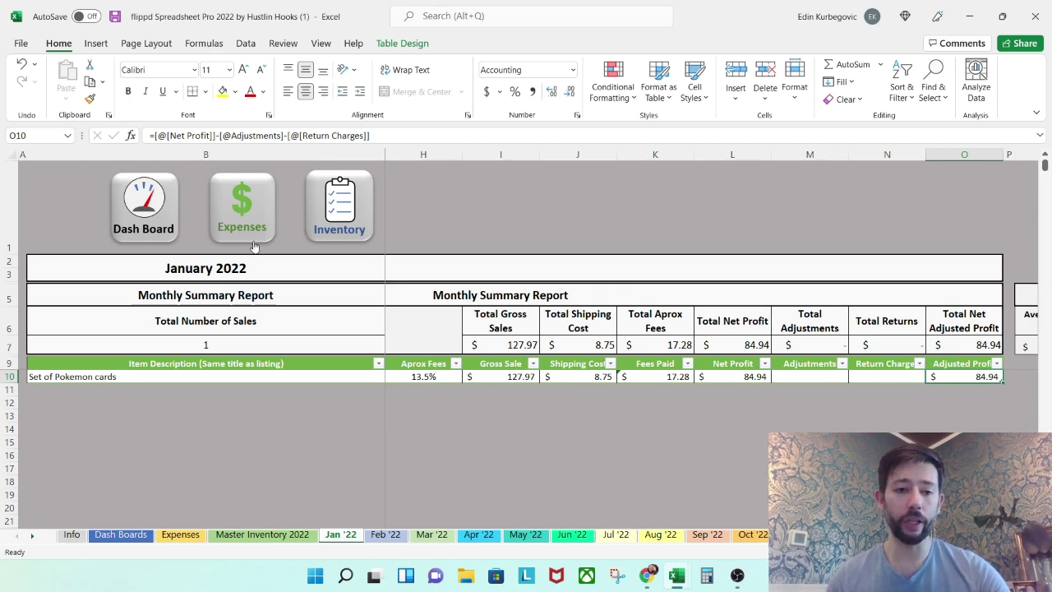
Step: Refresh the data on the Dash Boards sheet, allowing the existing data there to be replaced
click(144, 211)
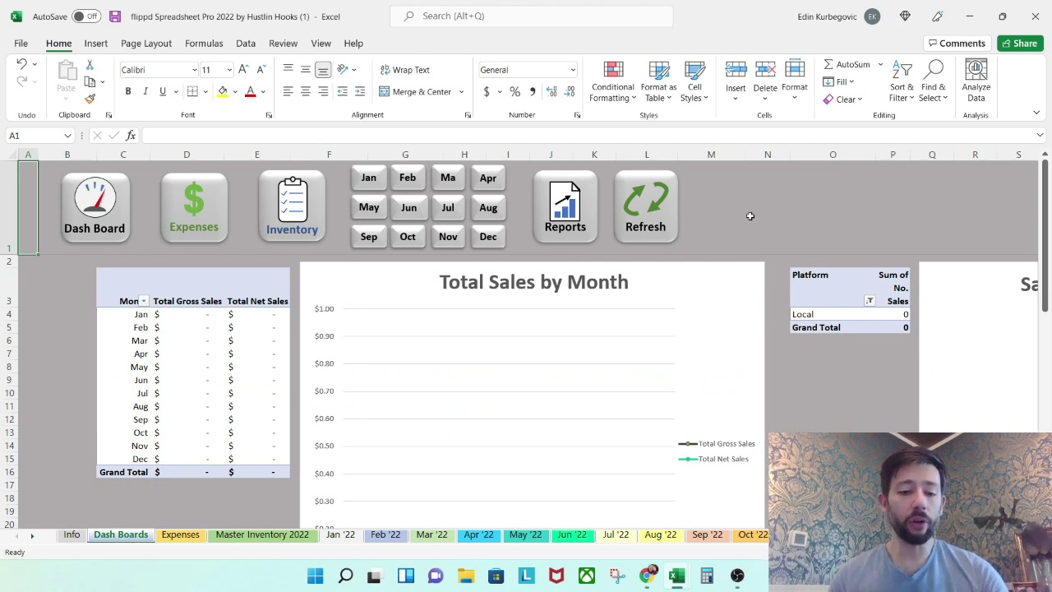
click(637, 235)
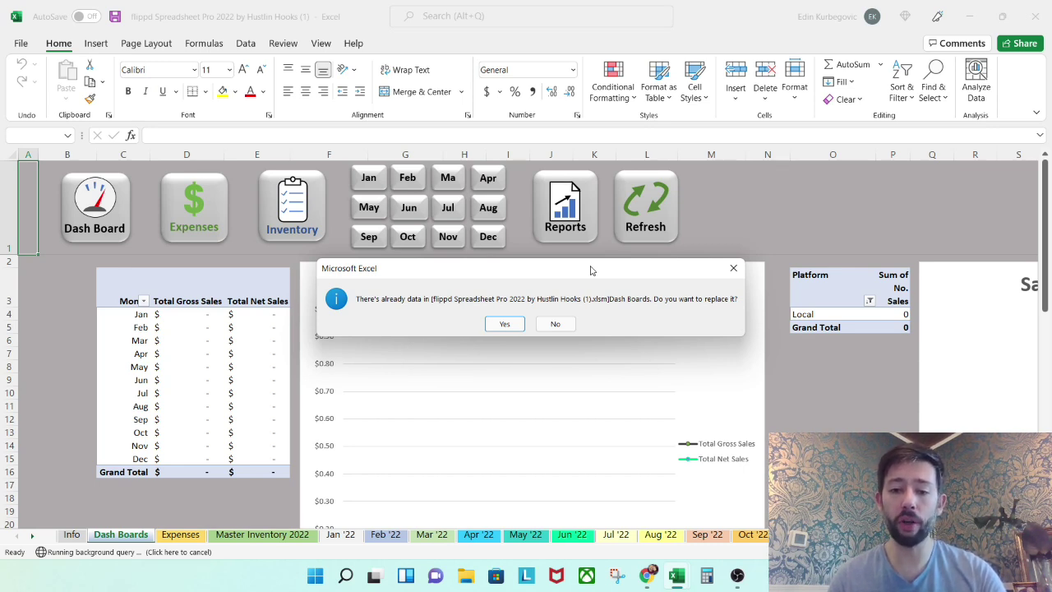
click(515, 323)
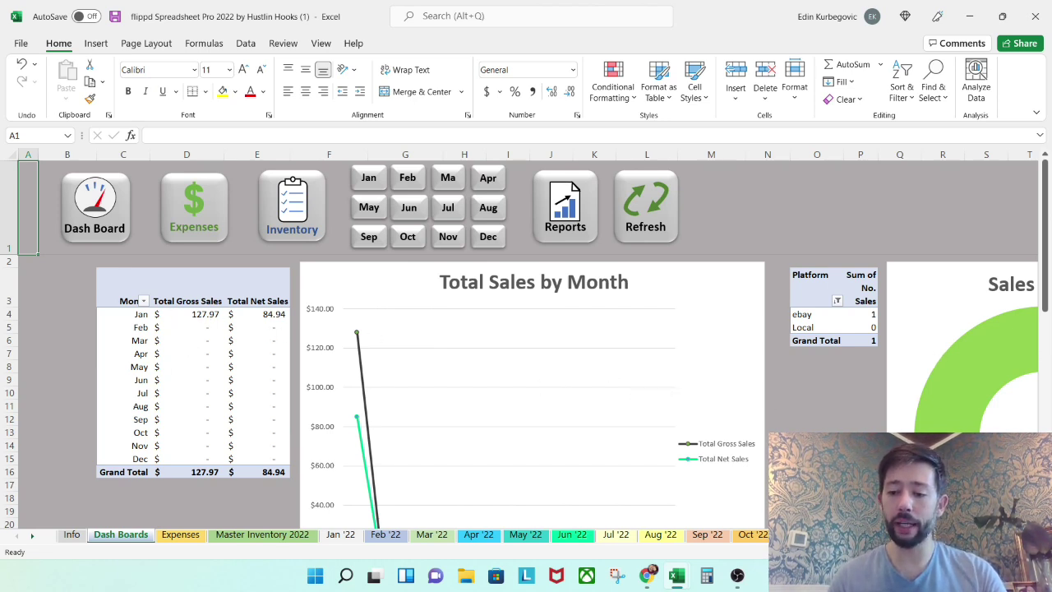
Step: Examine the dashboard's total sales by month, sales by platform and number of sales by category charts
scroll(962, 294, right, 5)
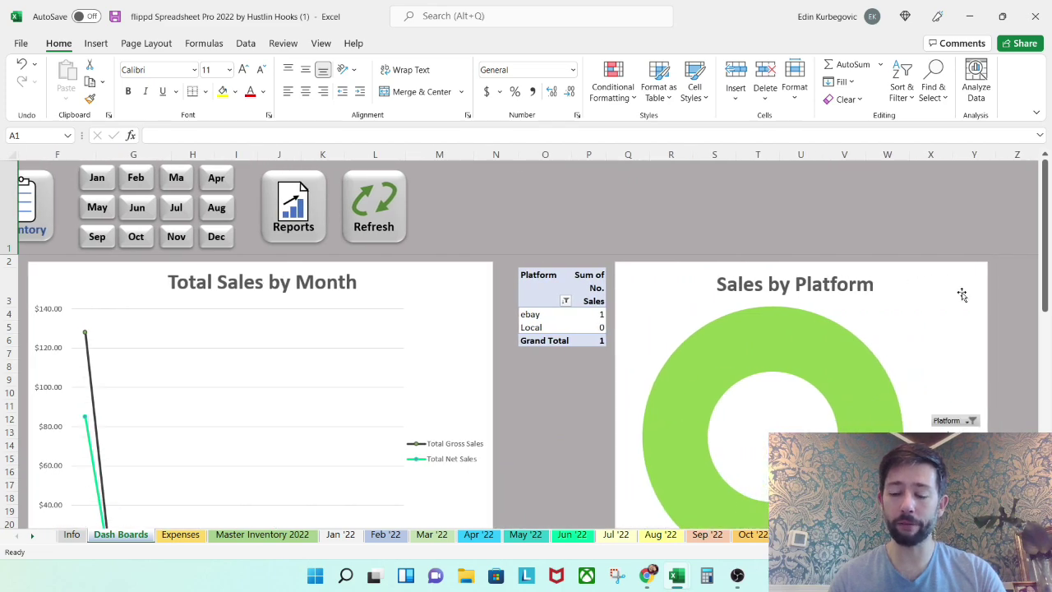
scroll(961, 294, down, 9)
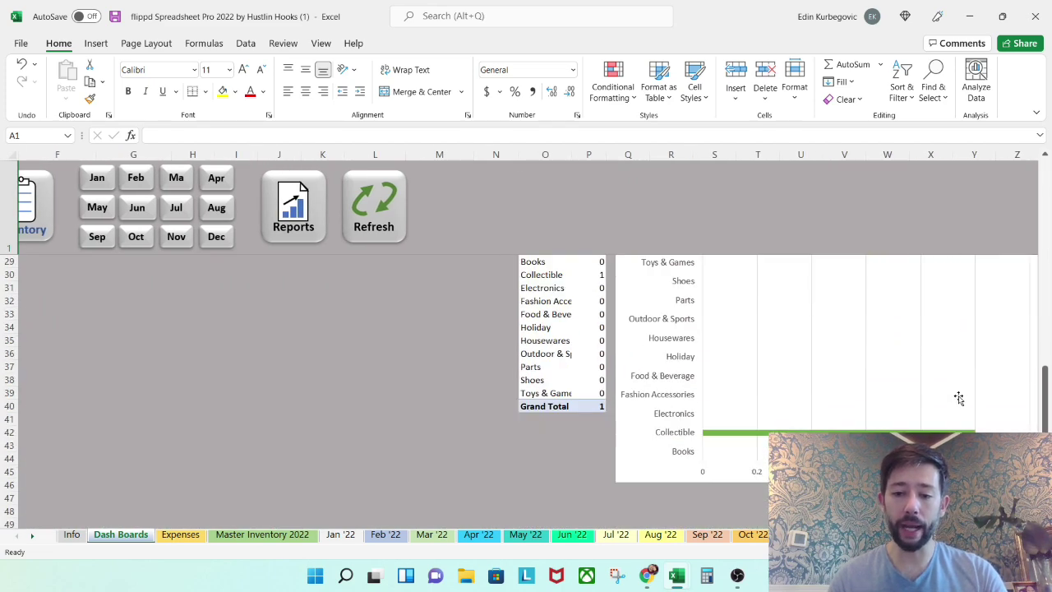
scroll(957, 391, up, 1)
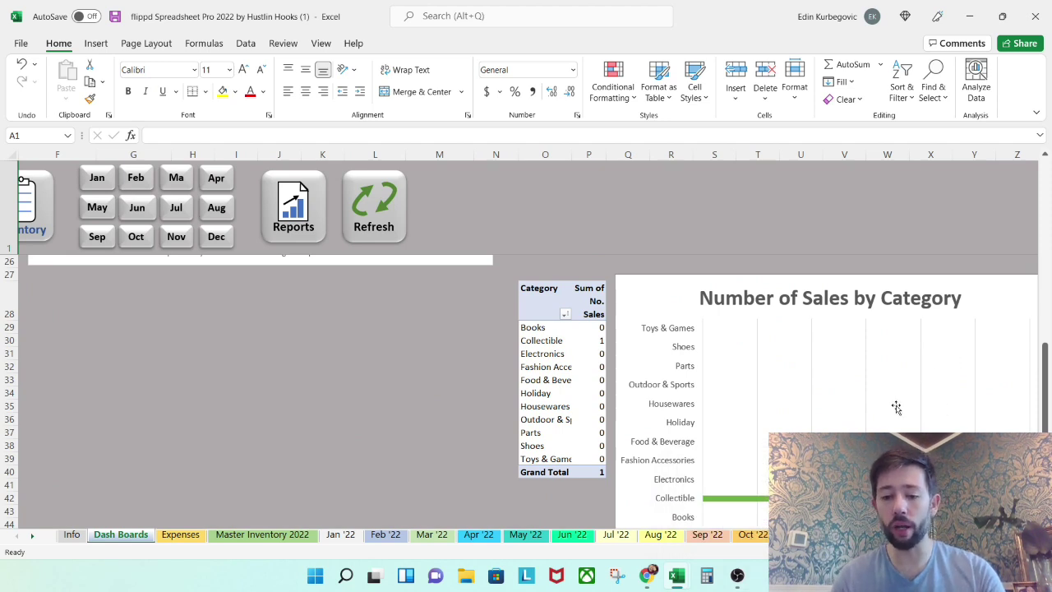
scroll(717, 367, up, 3)
scroll(717, 367, up, 5)
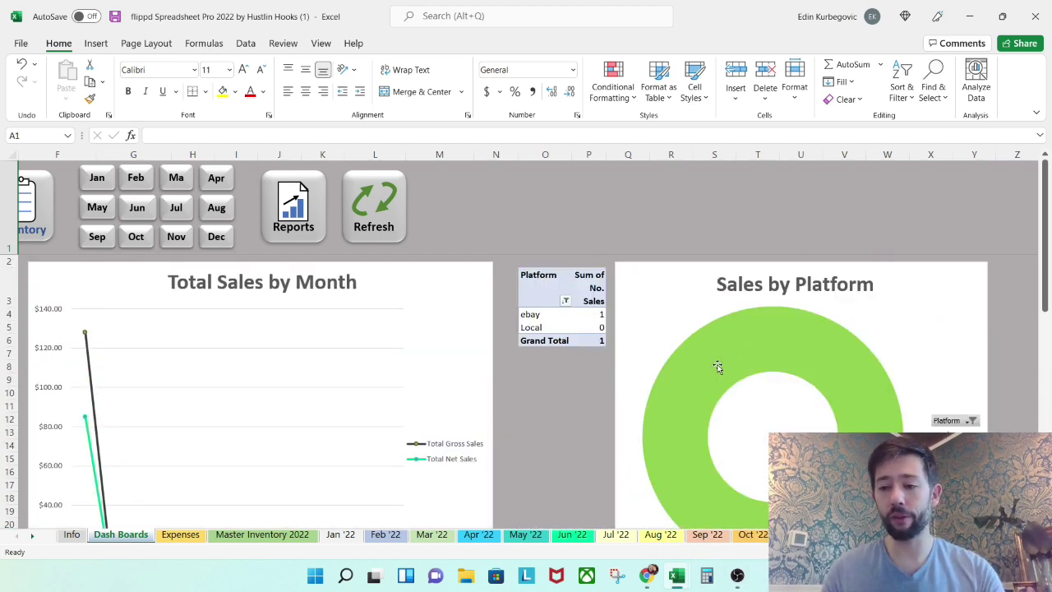
scroll(718, 369, right, 1)
scroll(723, 419, left, 3)
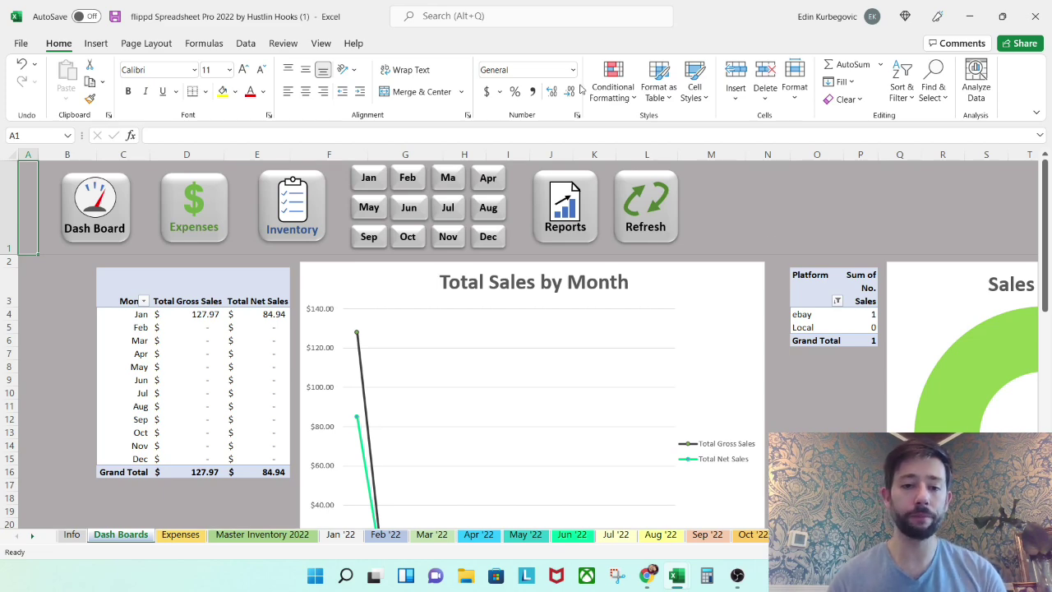
Step: Delete the sold Pokemon cards' row from the Master Inventory 2022 sheet
click(291, 205)
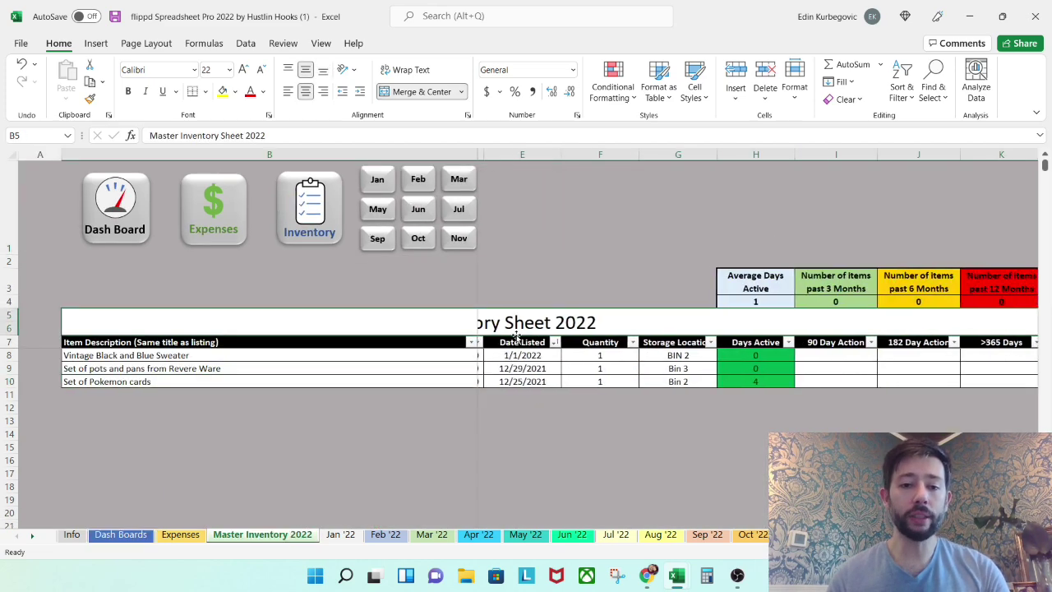
click(9, 381)
right_click(9, 381)
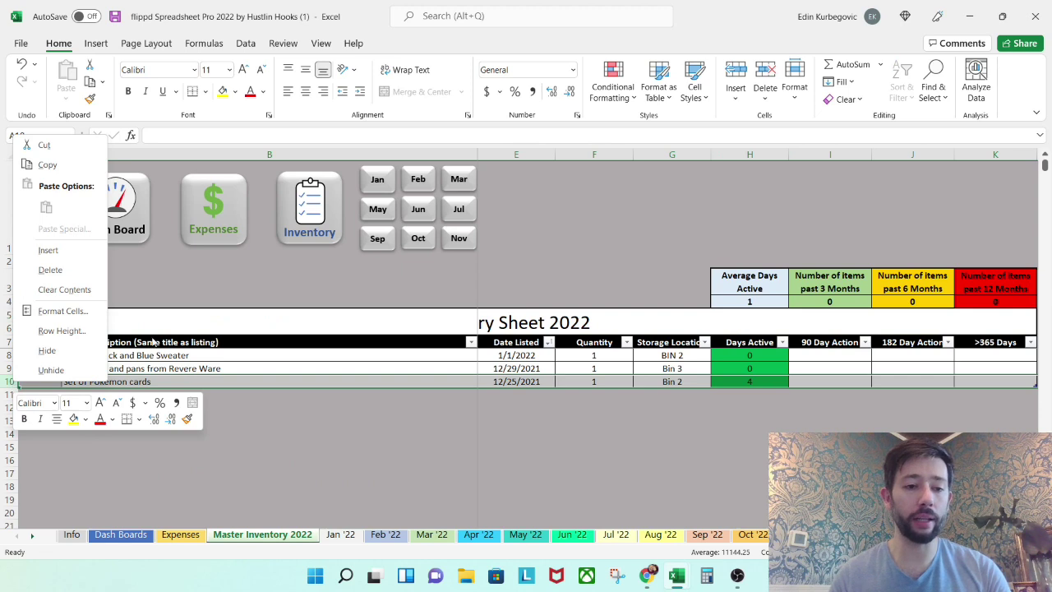
click(71, 277)
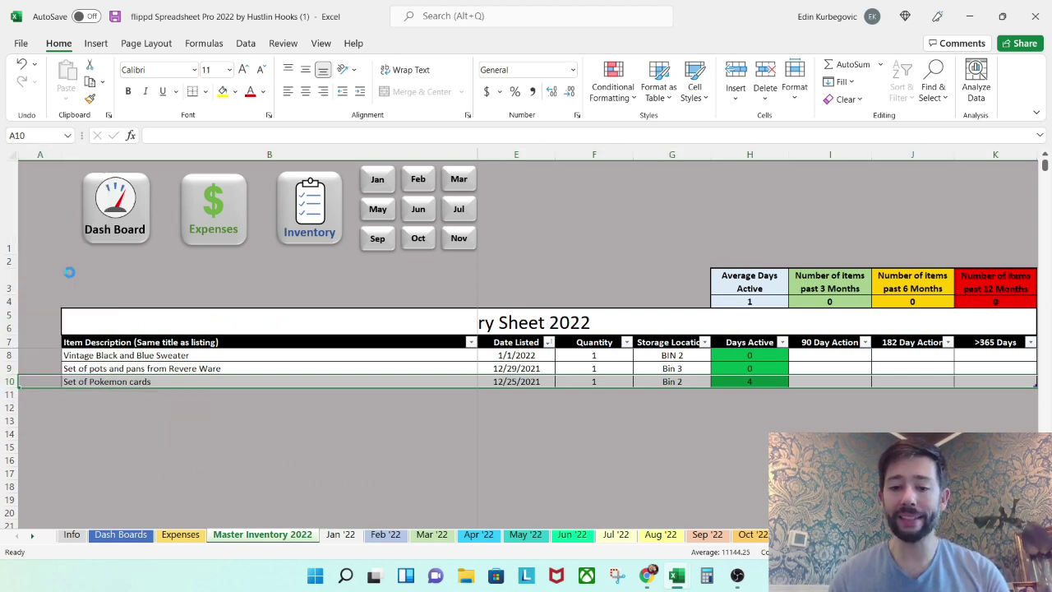
click(381, 423)
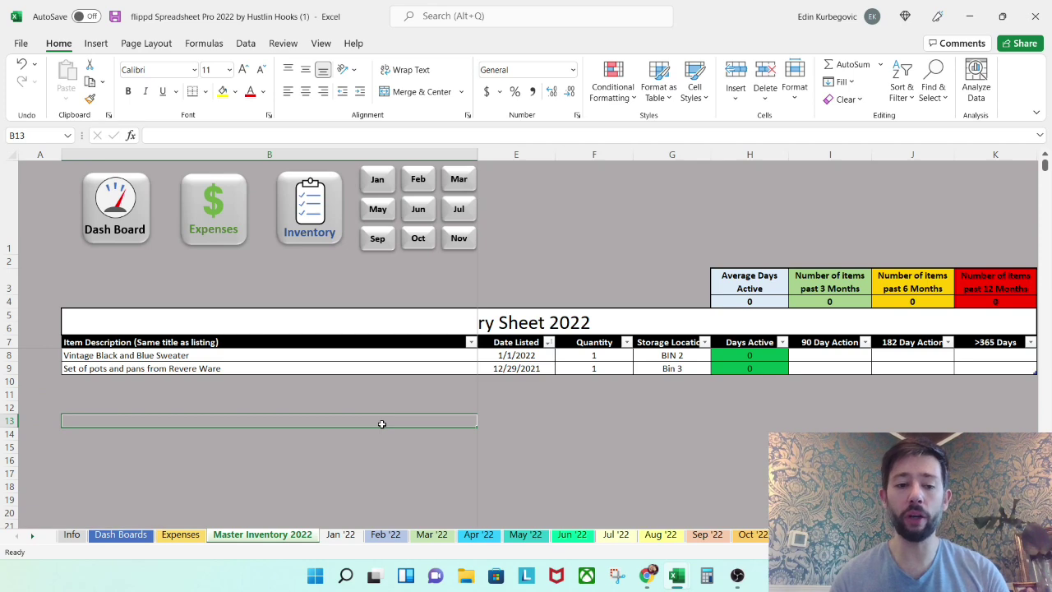
Step: Examine the monthly, quarterly and annual summaries and the annual expense report on the reports sheet
scroll(381, 424, left, 2)
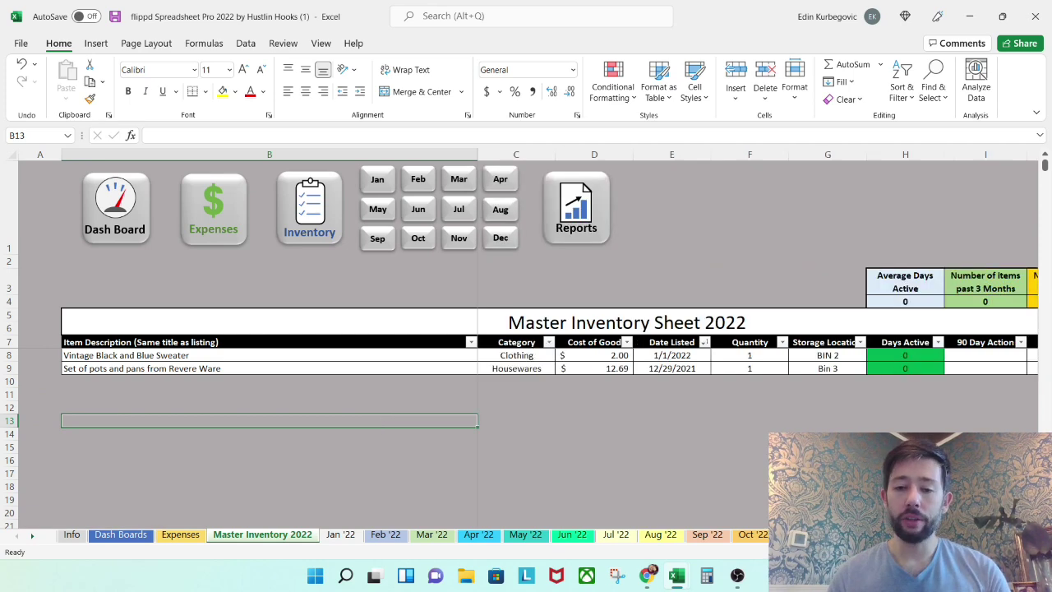
click(576, 209)
click(246, 340)
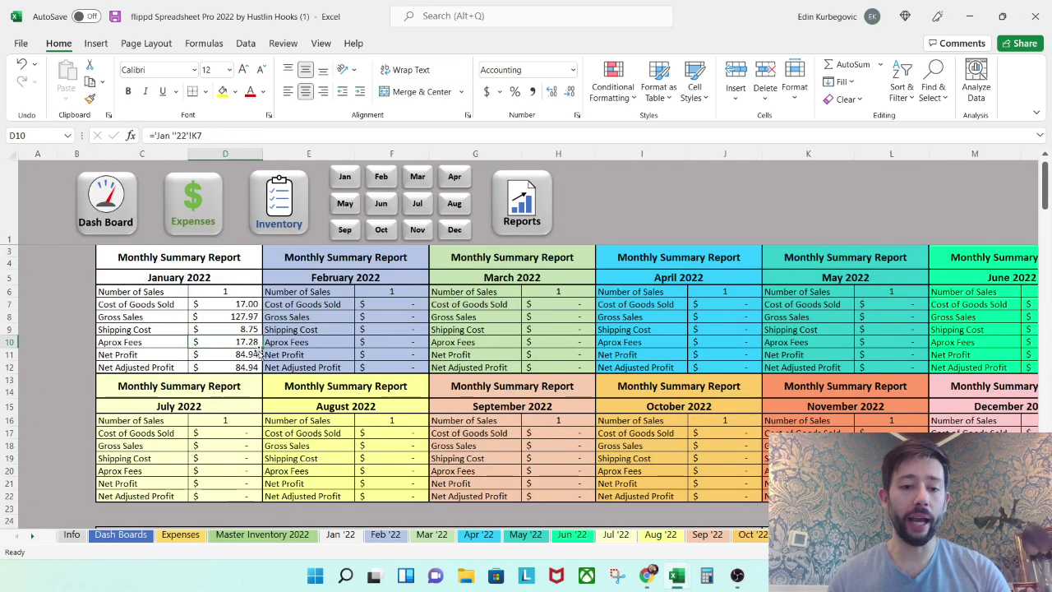
scroll(284, 354, down, 5)
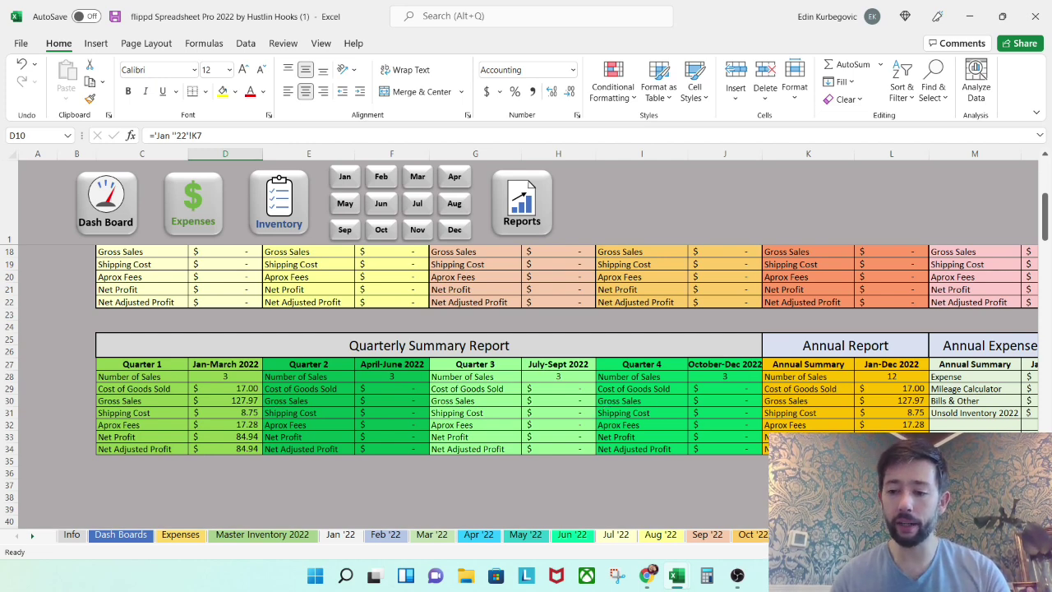
scroll(881, 383, right, 5)
scroll(882, 383, down, 1)
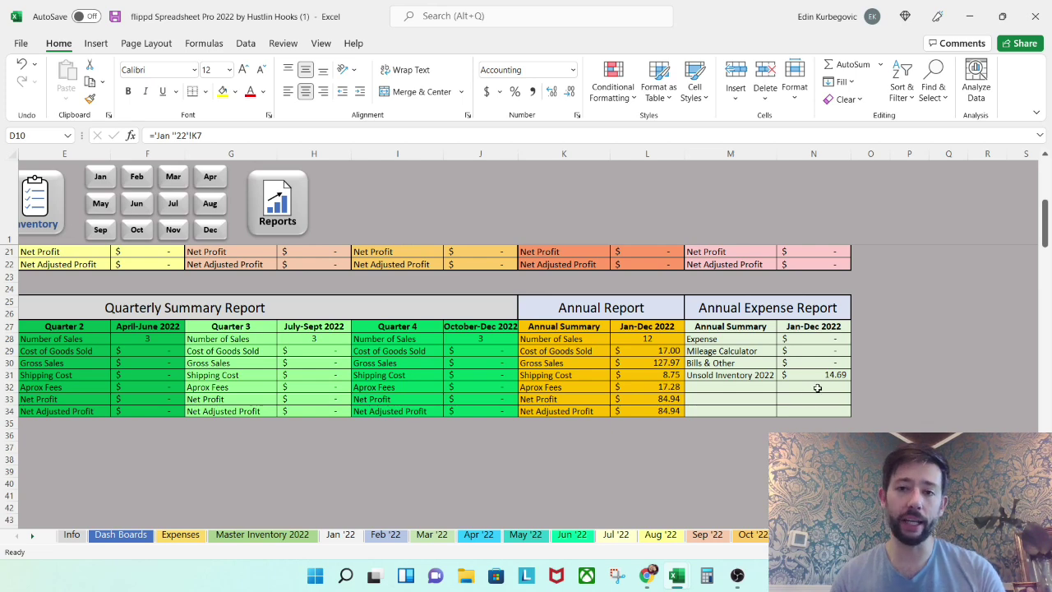
Step: Add a second sale in row 11 of the Jan '22 sheet with the description "Lot of Levis Jeans 7 Piars"
click(100, 177)
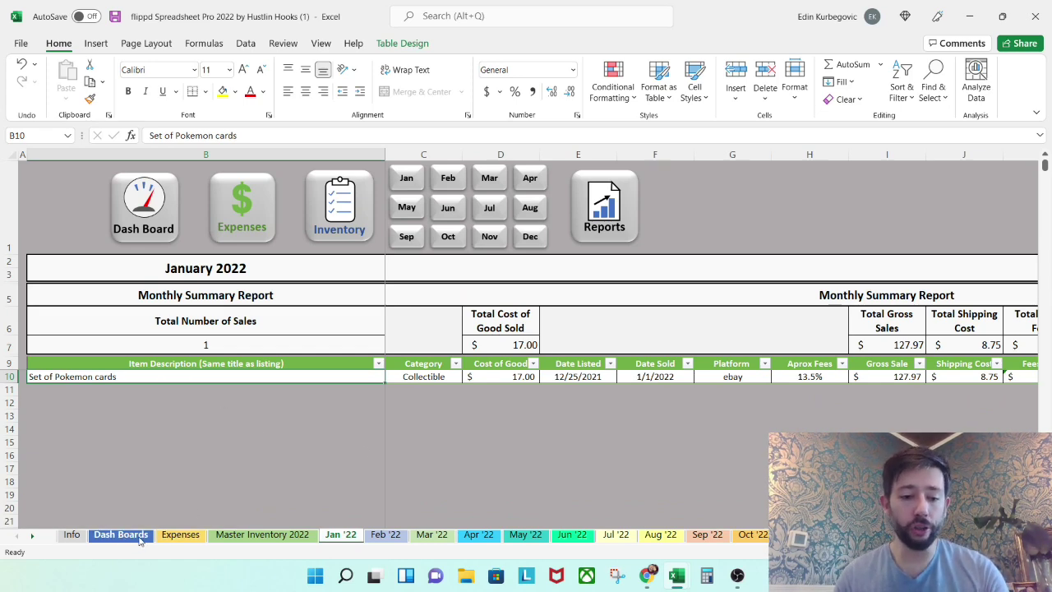
click(262, 535)
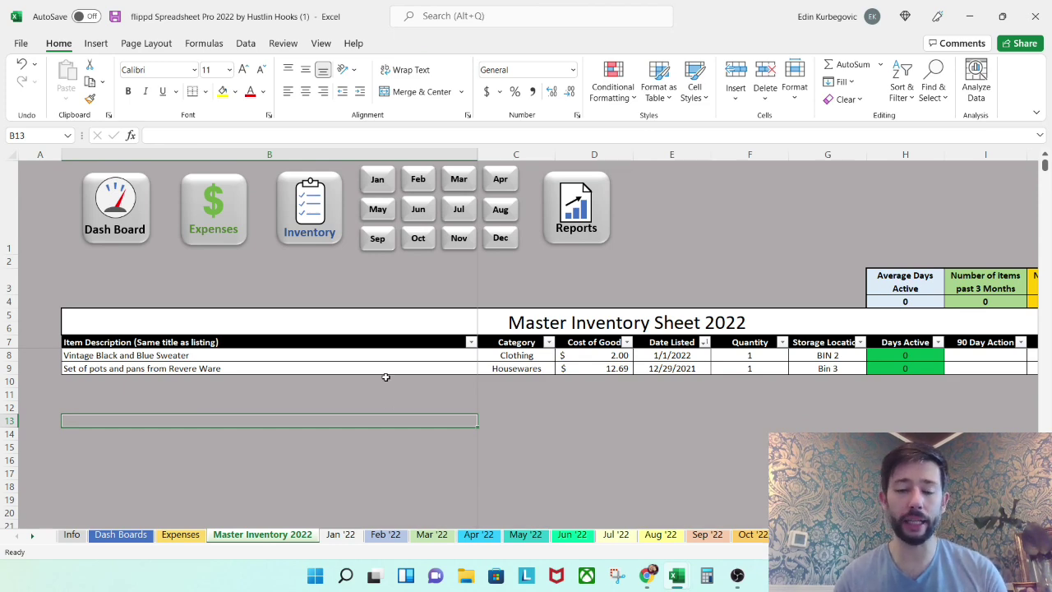
click(377, 179)
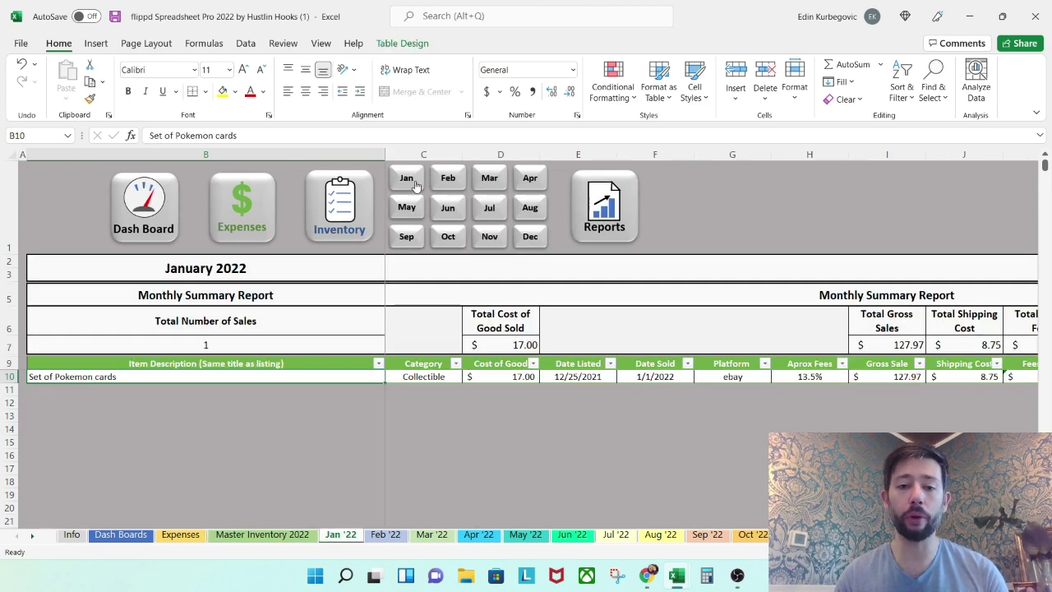
click(151, 389)
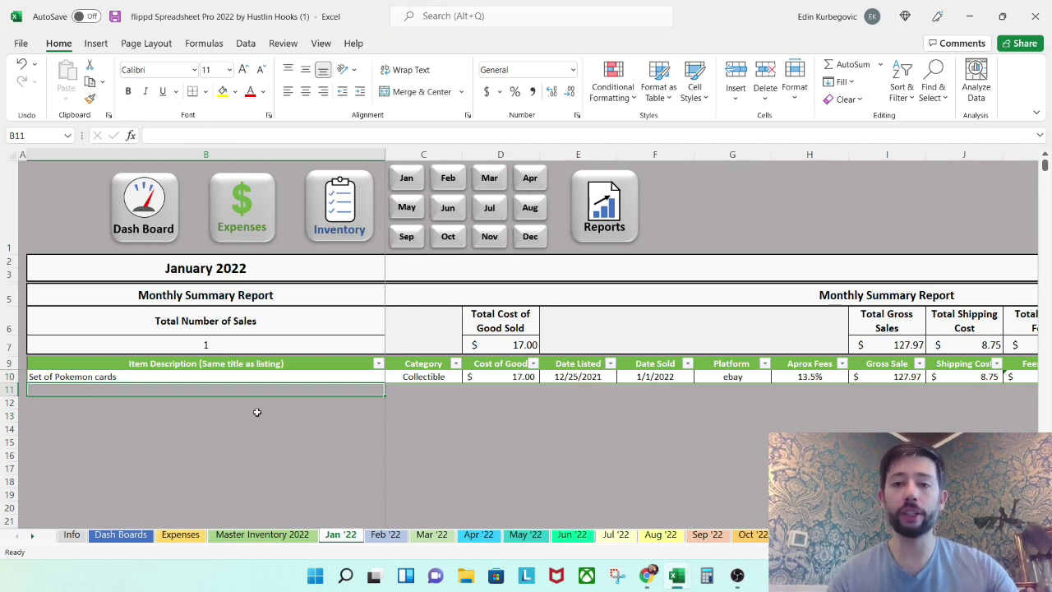
key(Caps_Lock)
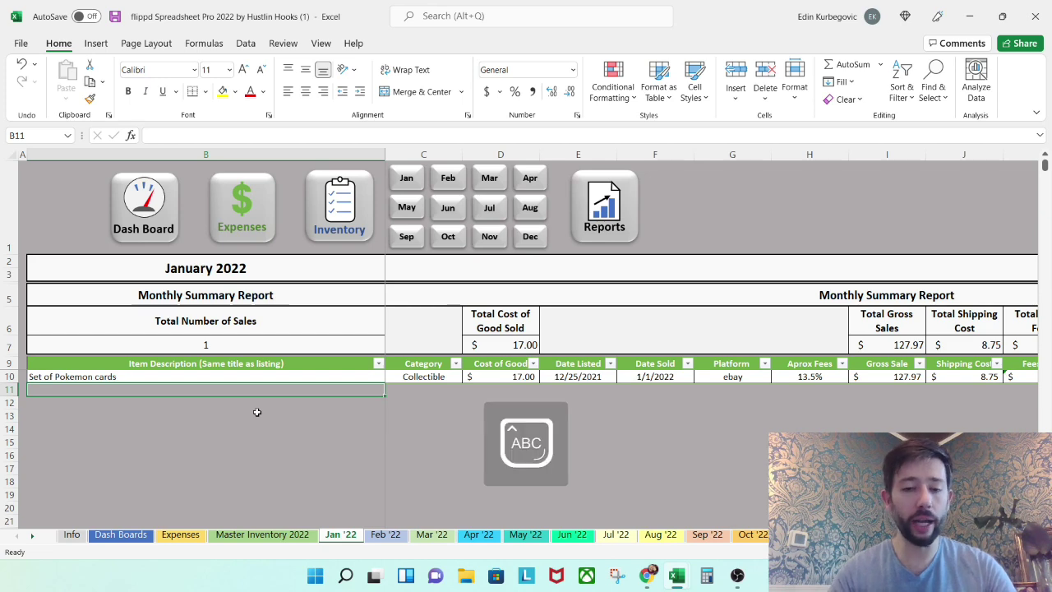
key(Caps_Lock)
text(Lot fo L)
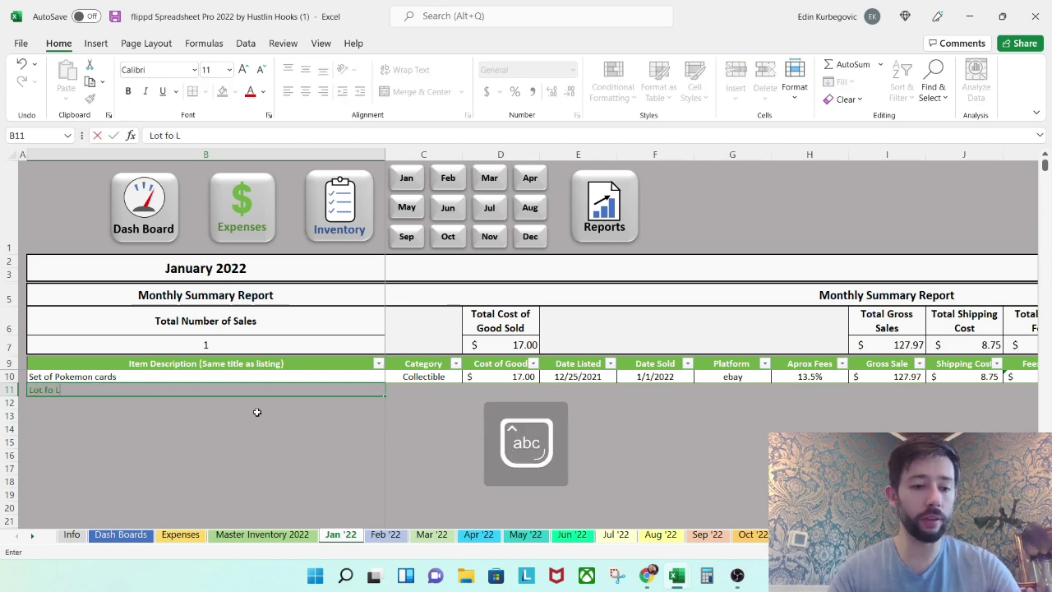
key(BackSpace)
key(BackSpace)
key(BackSpace)
key(BackSpace)
text(of Levis Jeans 7 Piars)
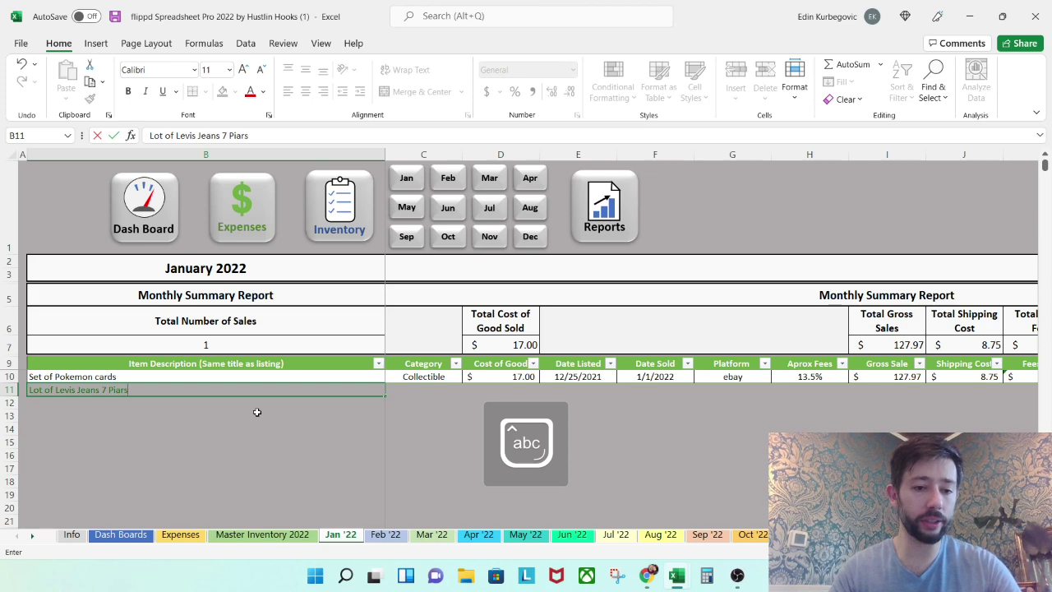
key(Tab)
Step: Set the category of the Levis jeans sale to Clothing
key(Caps_Lock)
text(C)
key(Caps_Lock)
text(o)
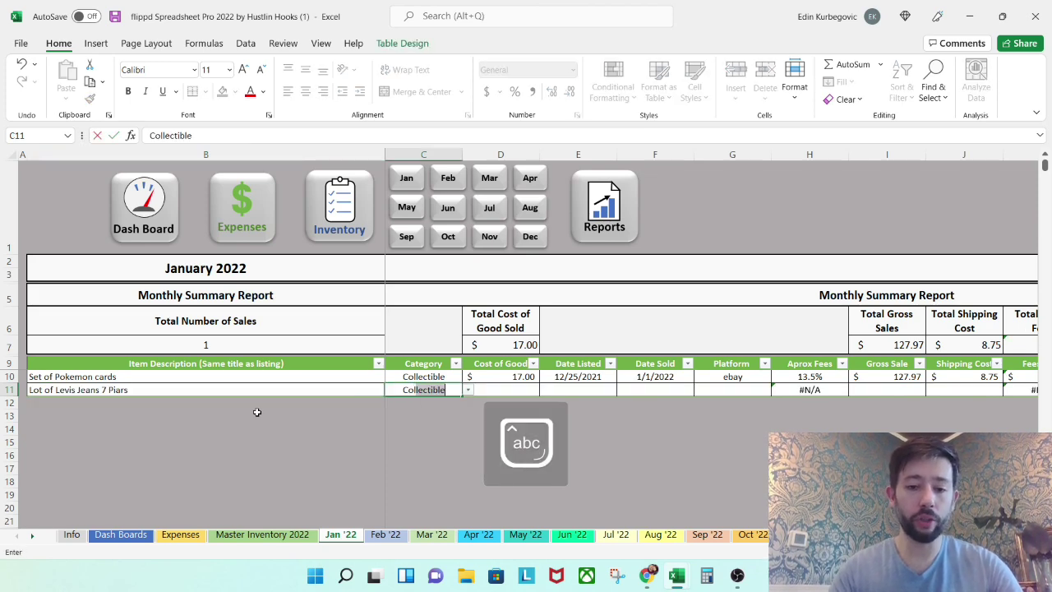
key(BackSpace)
key(BackSpace)
text(l)
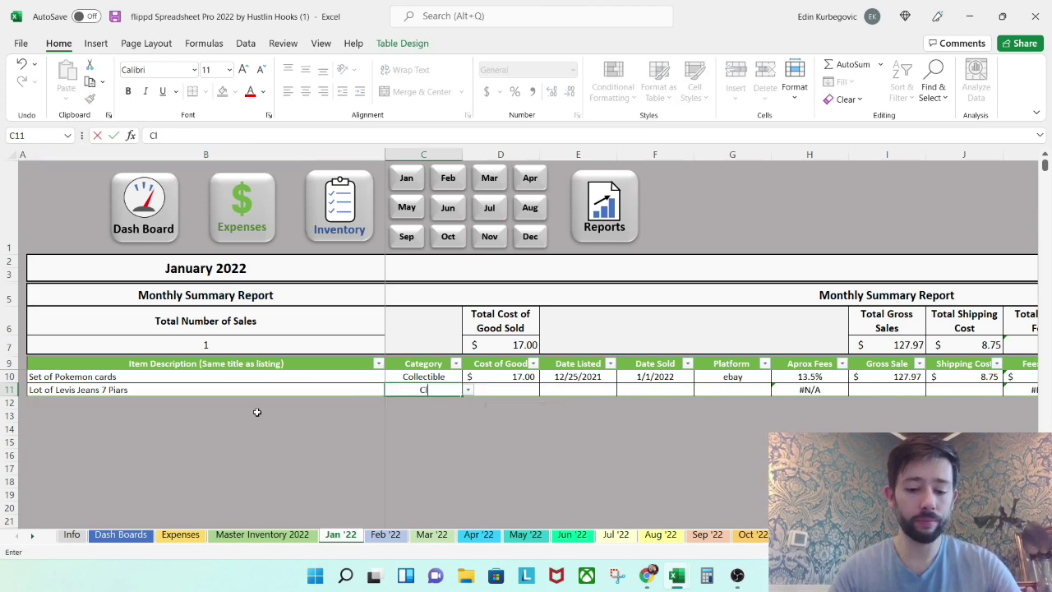
text(othing)
key(Tab)
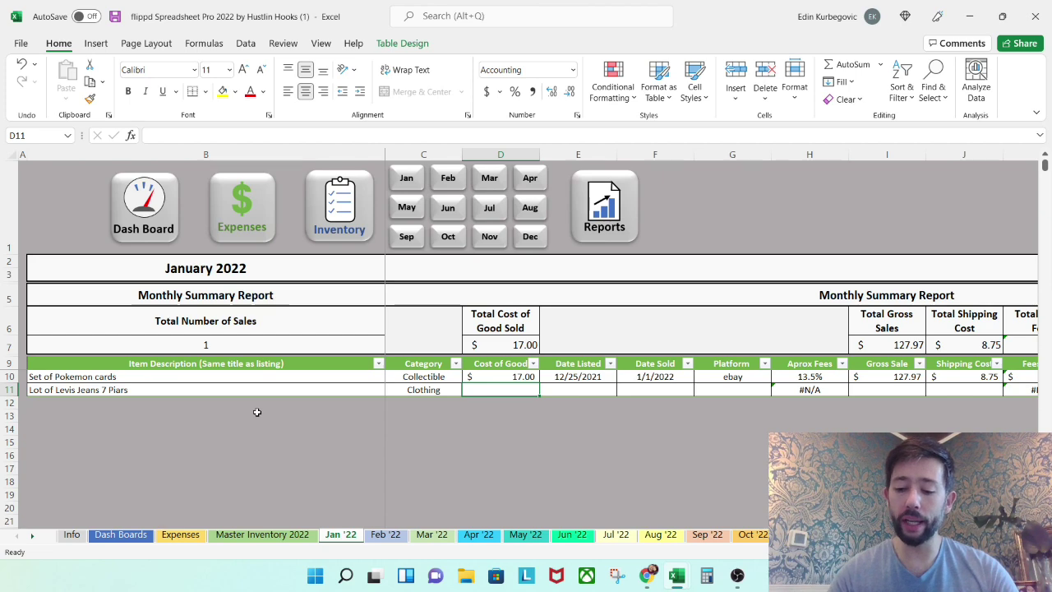
Step: Enter a cost of goods of 7.18 and 12/29/2021 as both the listed and sold date for the Levis jeans sale
text(7.18)
key(Tab)
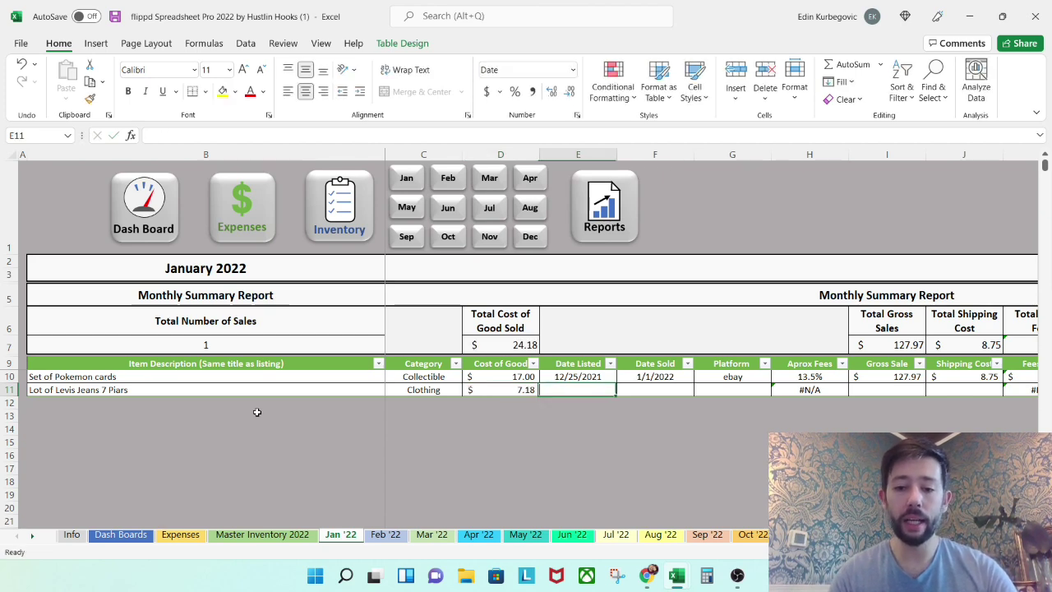
text(12/29/2021)
key(Tab)
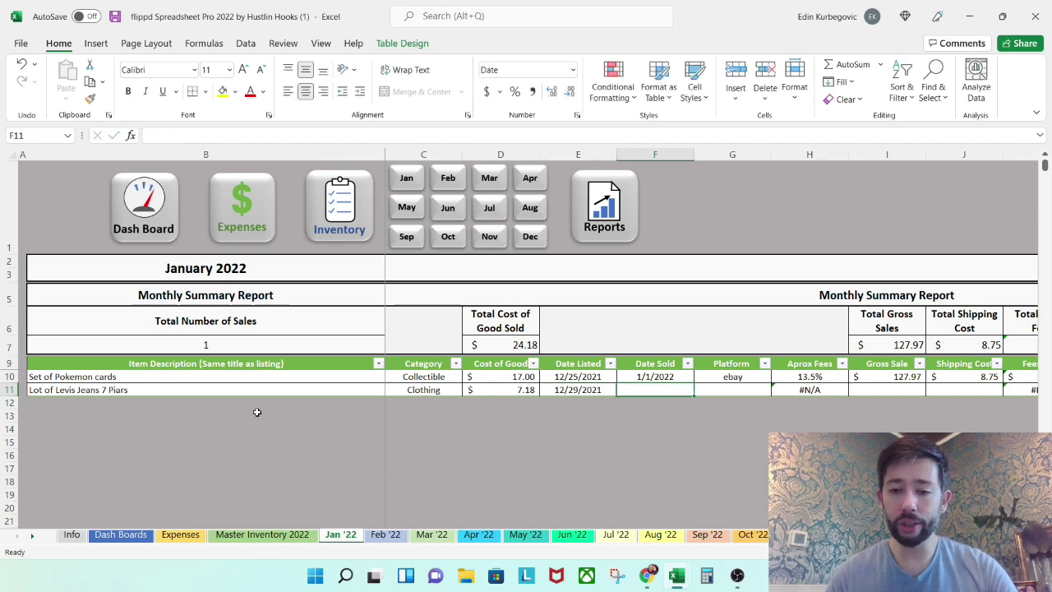
text(12/29/21)
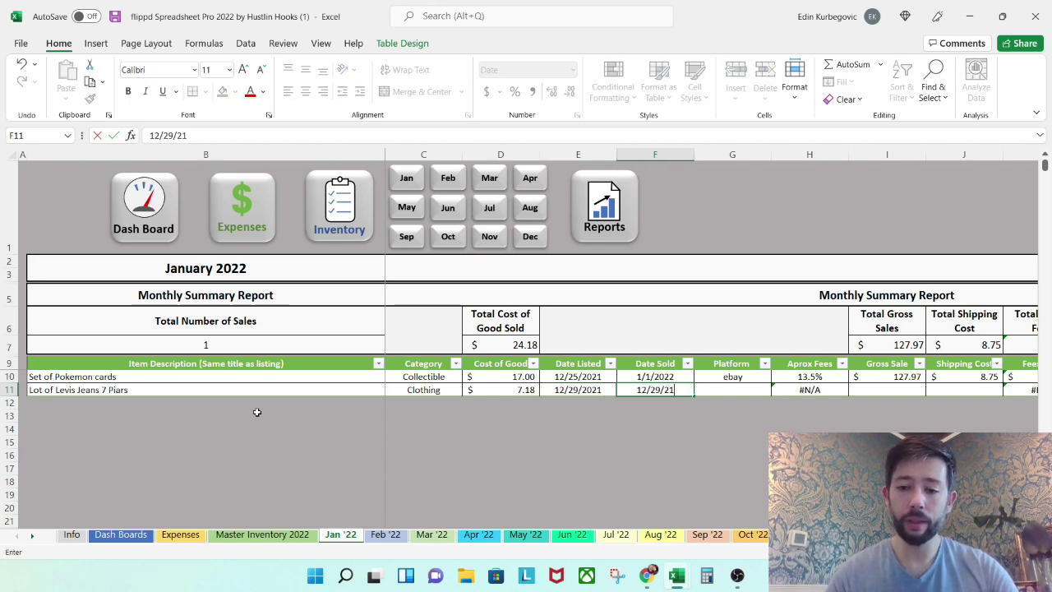
key(Tab)
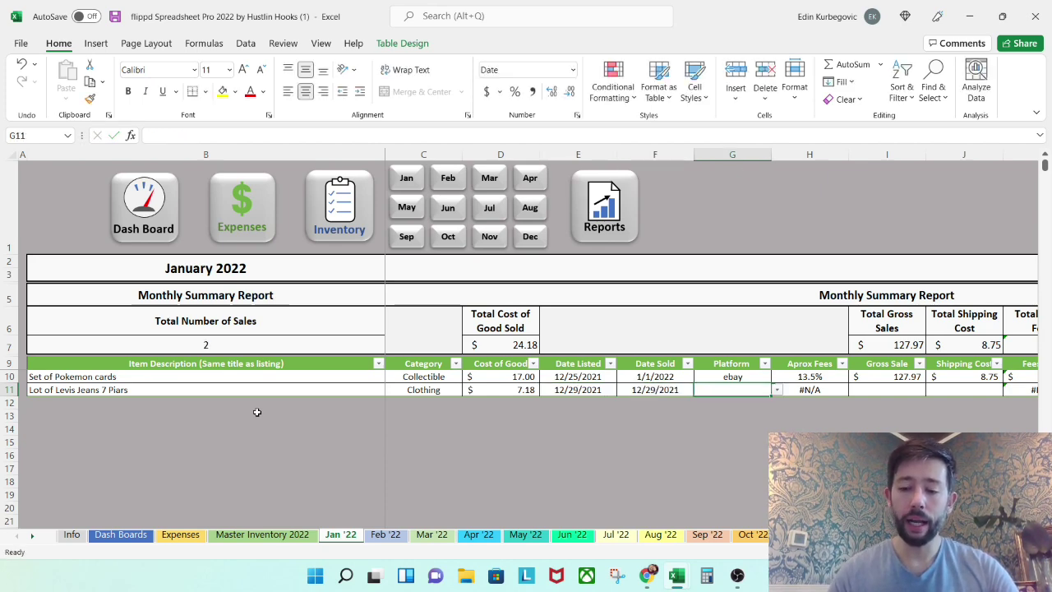
Step: Set the Levis jeans sale's platform to Mercari, its gross sale to 75 and its shipping cost to 0
click(776, 390)
click(716, 424)
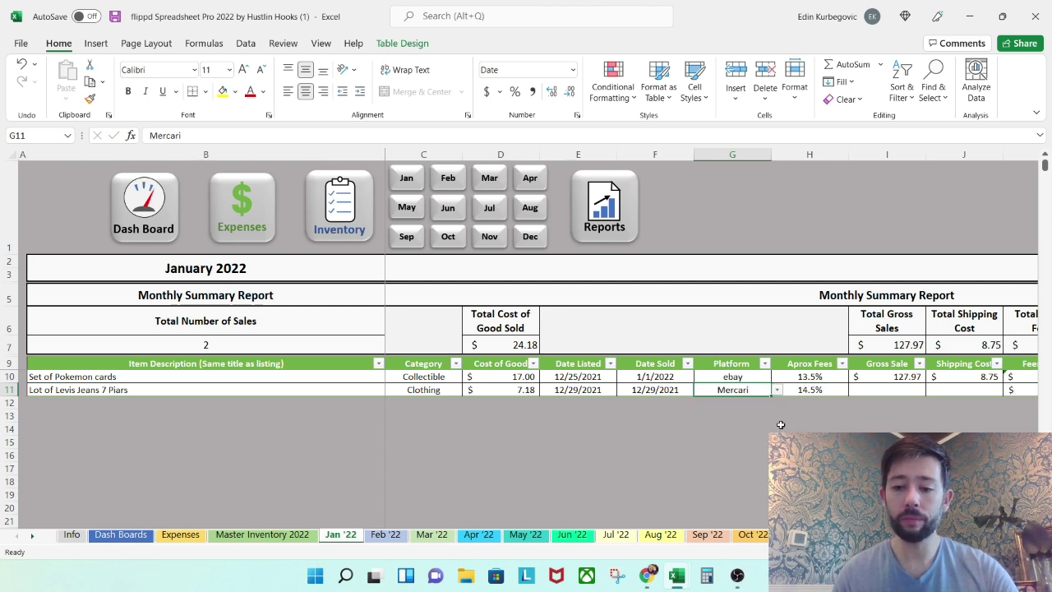
click(877, 388)
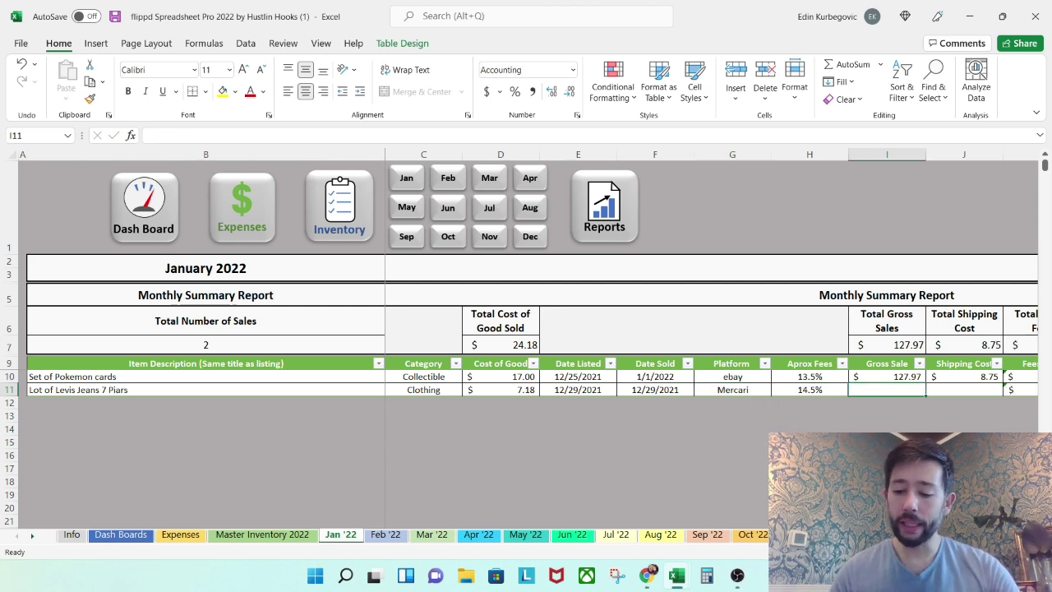
text(75)
key(Tab)
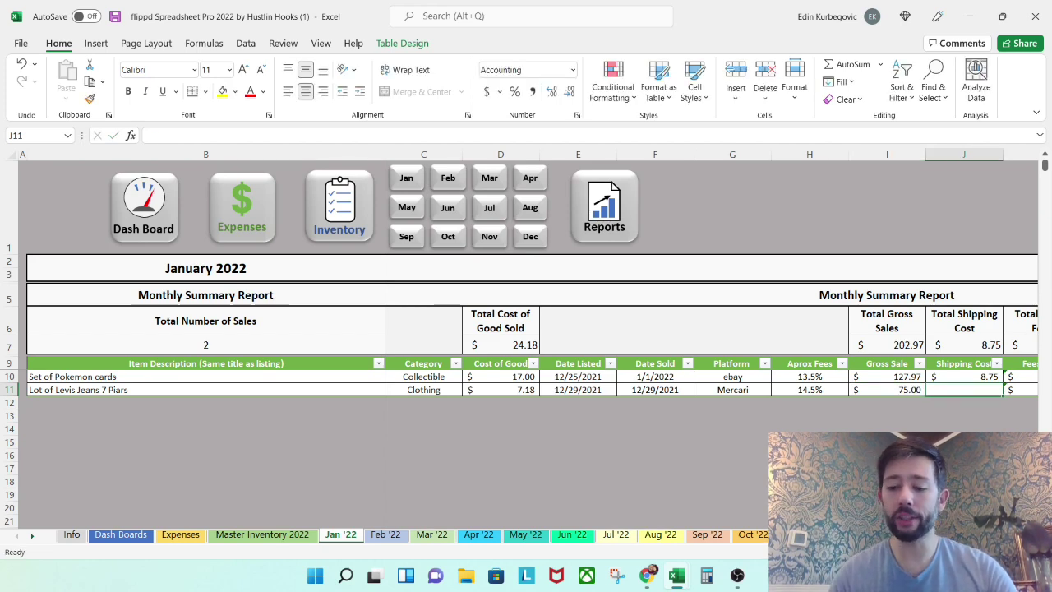
text(0)
key(Tab)
key(Tab)
key(Tab)
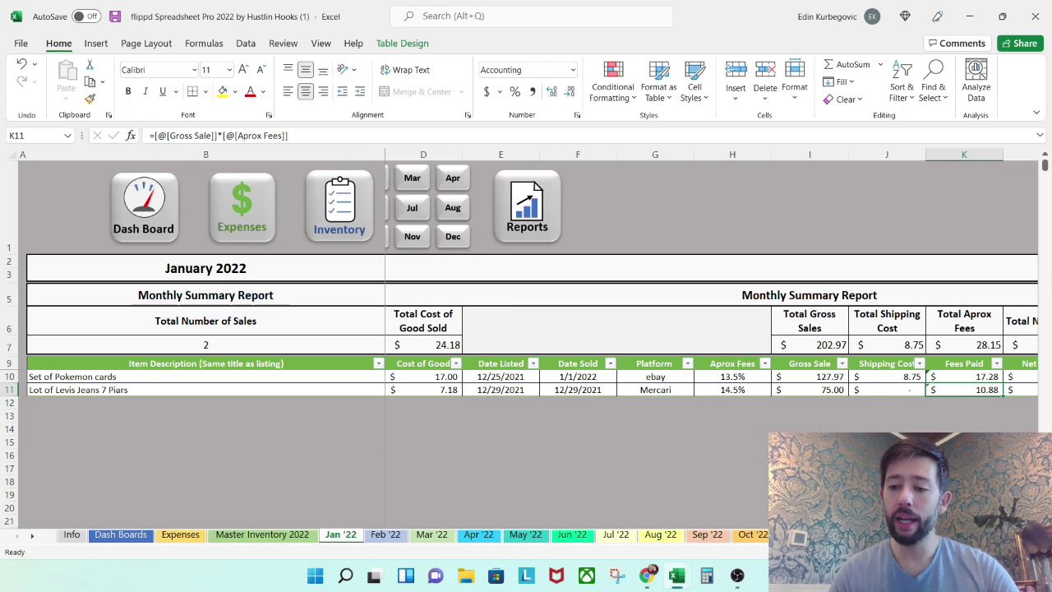
key(Tab)
key(Tab)
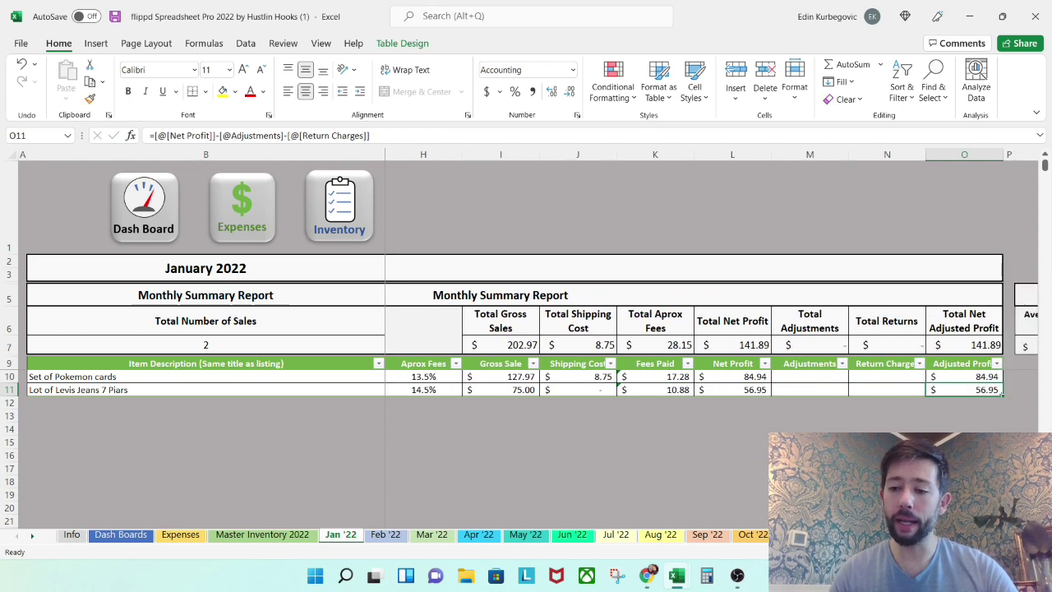
Step: Refresh the sales data on the Dash Boards sheet, replacing the existing data
click(159, 230)
click(660, 206)
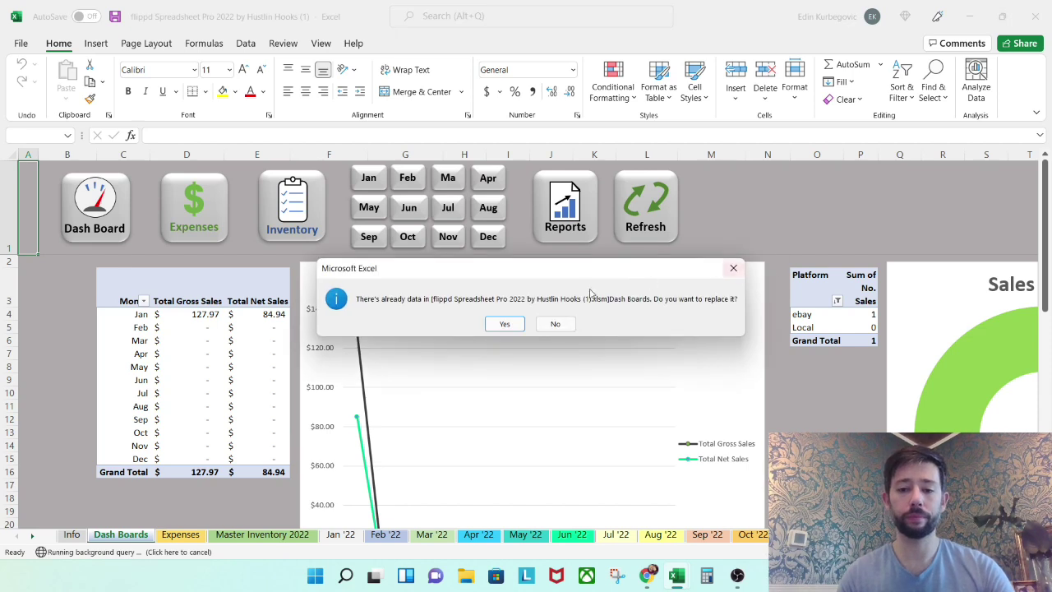
click(505, 323)
Step: Examine the dashboard's monthly sales, sales by platform and sales by category tables and charts
scroll(679, 312, down, 2)
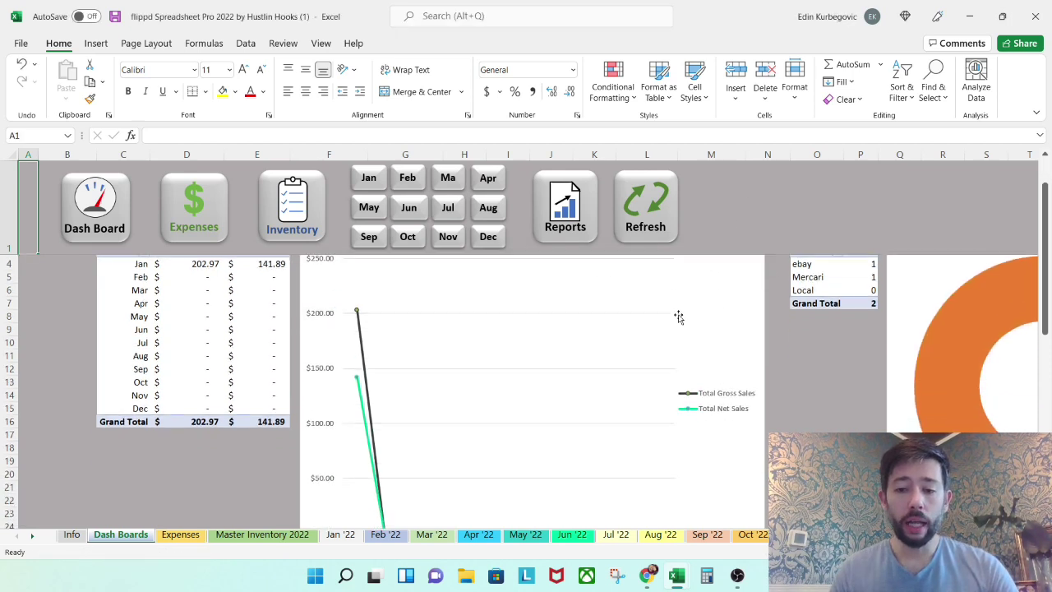
scroll(792, 412, up, 2)
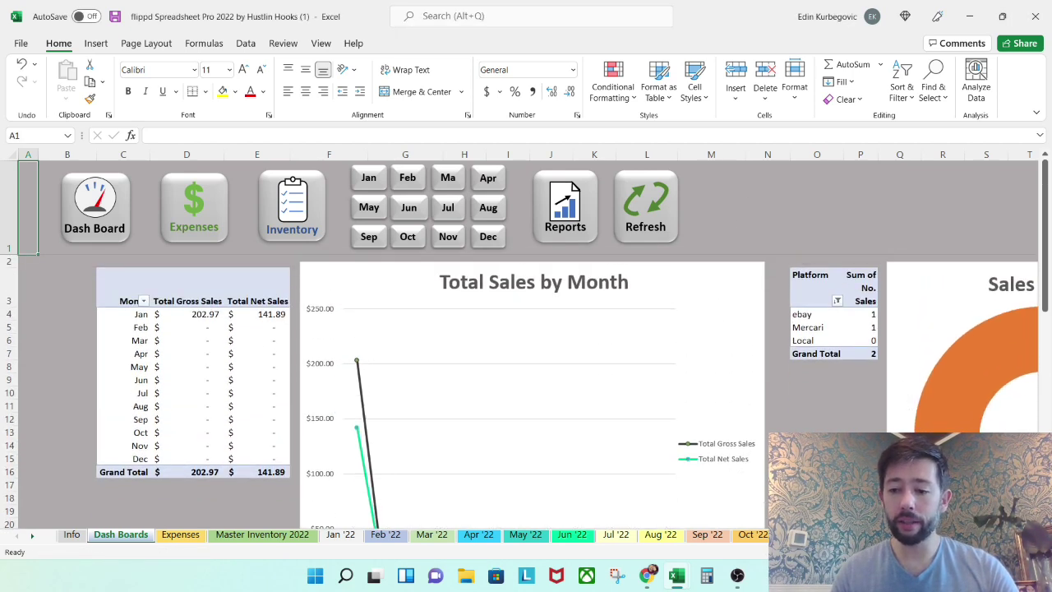
scroll(930, 391, right, 5)
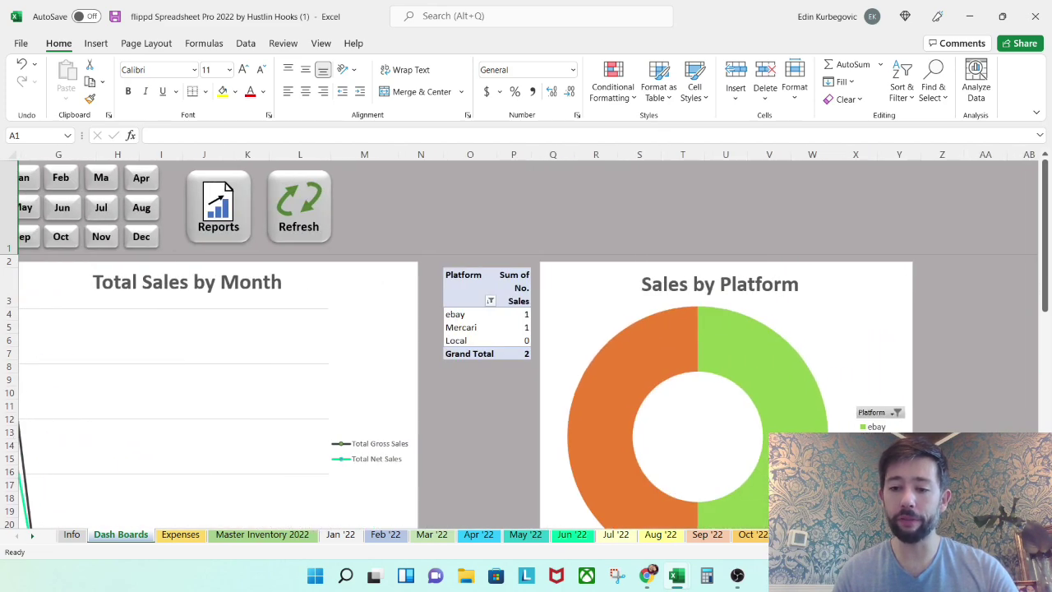
scroll(930, 390, down, 1)
scroll(774, 364, up, 1)
scroll(781, 353, down, 5)
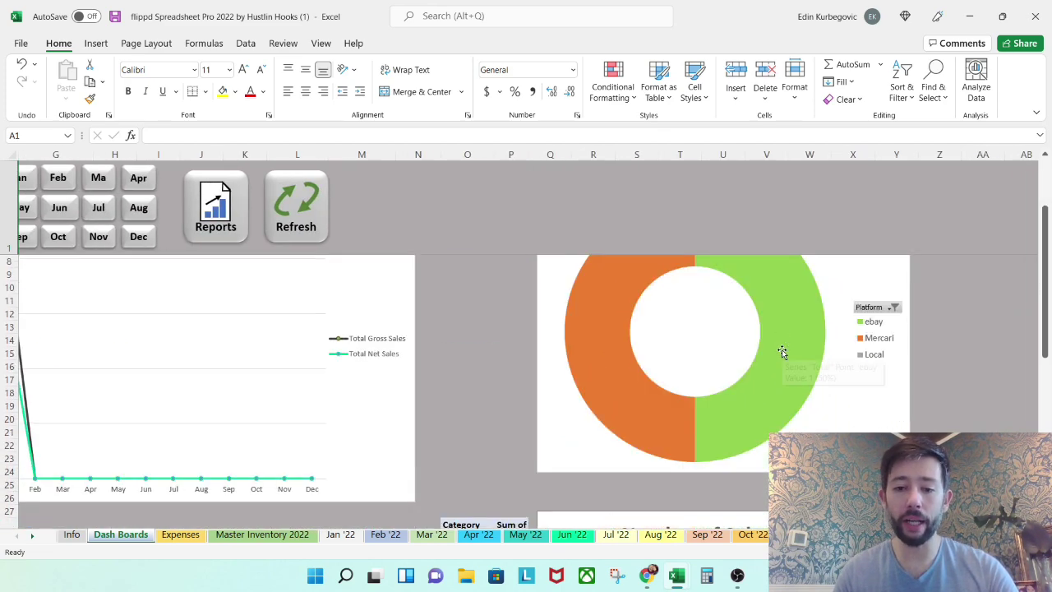
scroll(784, 344, down, 4)
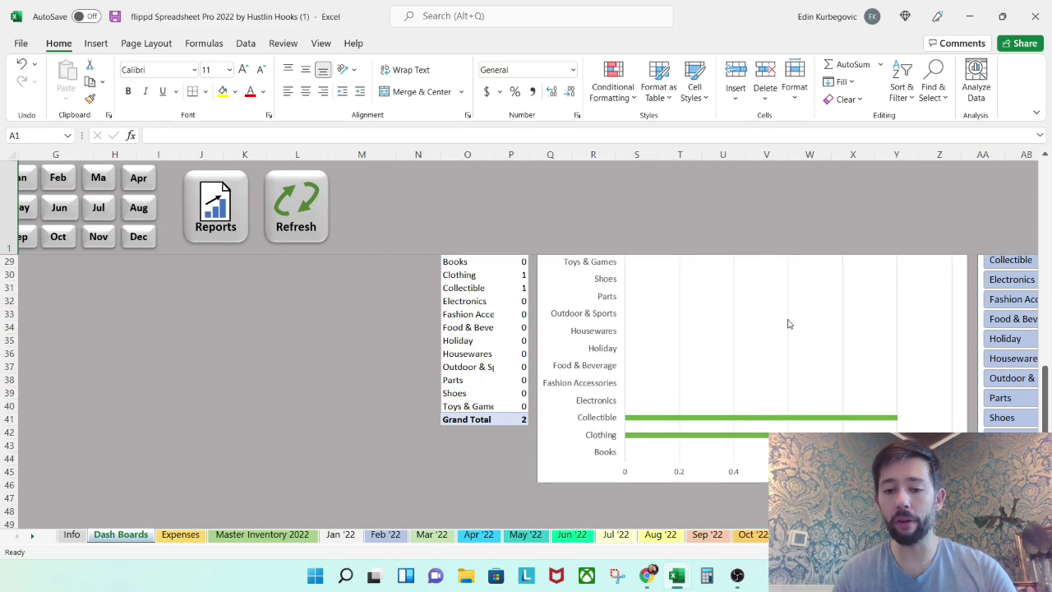
scroll(690, 352, up, 9)
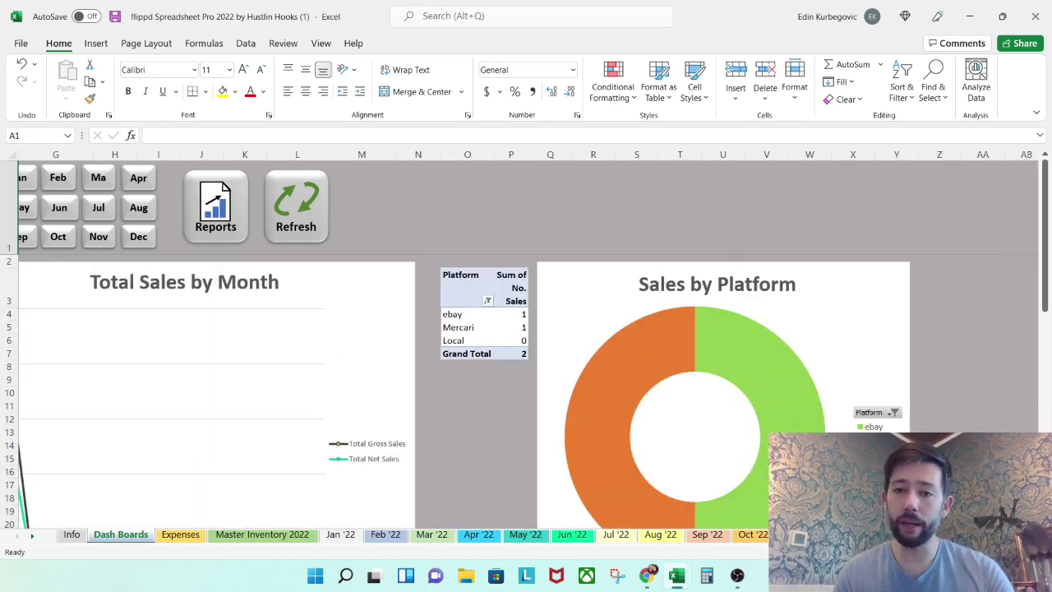
scroll(717, 215, left, 3)
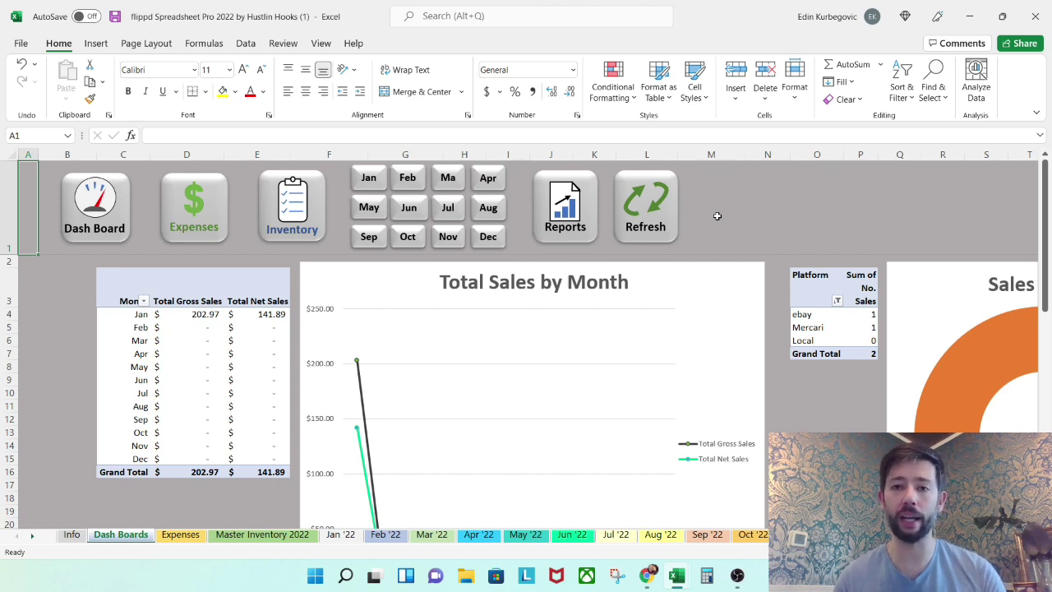
Step: Replace the first example description in the Expense Tracker on the Expenses sheet with "flippd Spreadsheet"
click(197, 222)
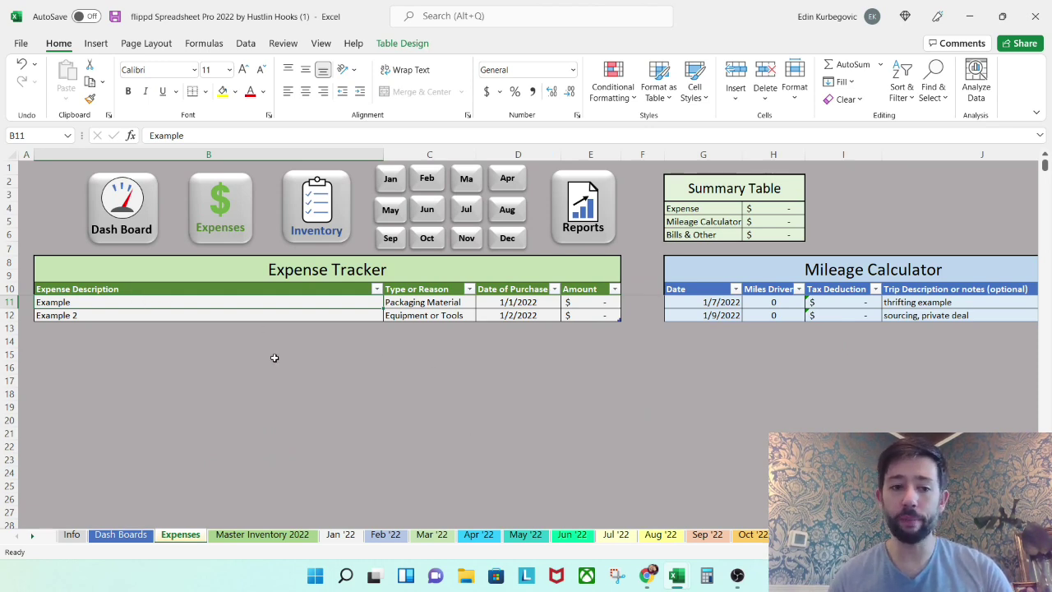
key(Caps_Lock)
key(Caps_Lock)
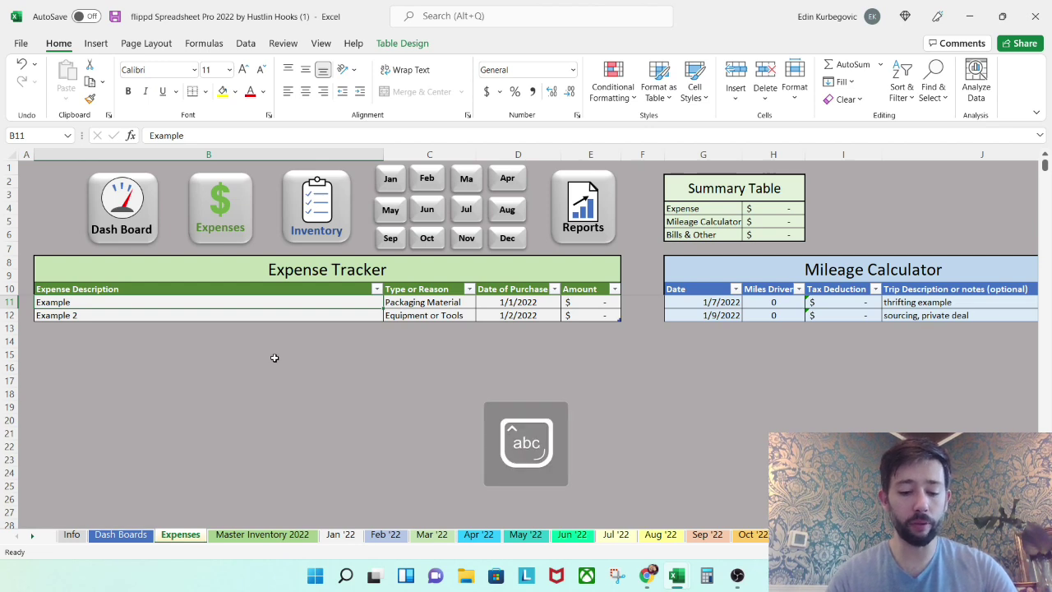
text(flippd)
key(Caps_Lock)
text(S)
key(Caps_Lock)
text(preadsheet)
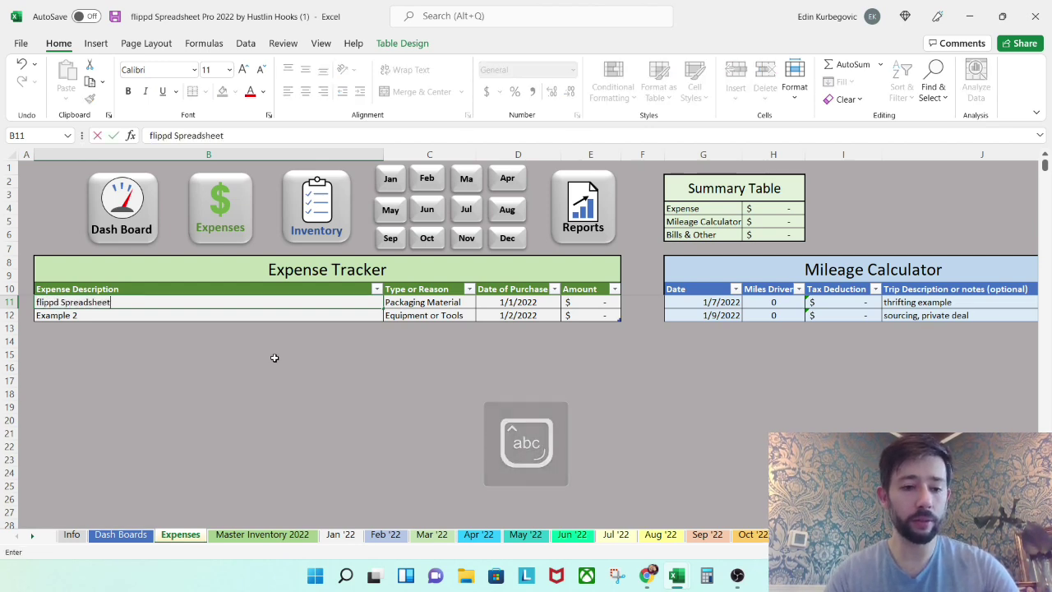
key(Tab)
Step: Set the flippd Spreadsheet expense to type Business Expense, purchase date 1/1/2022 and amount 75
click(481, 302)
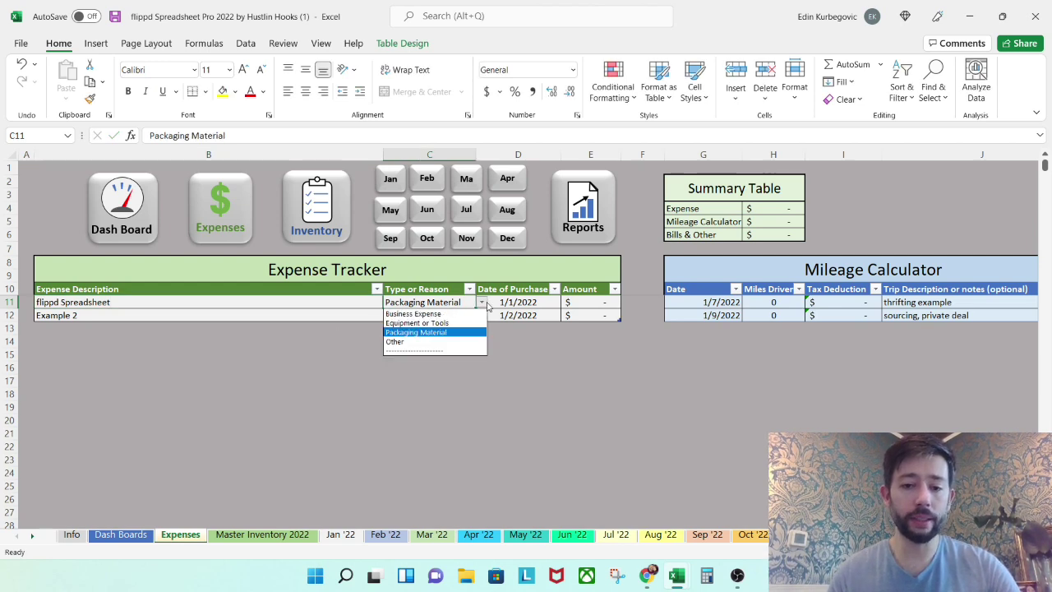
click(475, 313)
key(Tab)
key(BackSpace)
text(1/1/202)
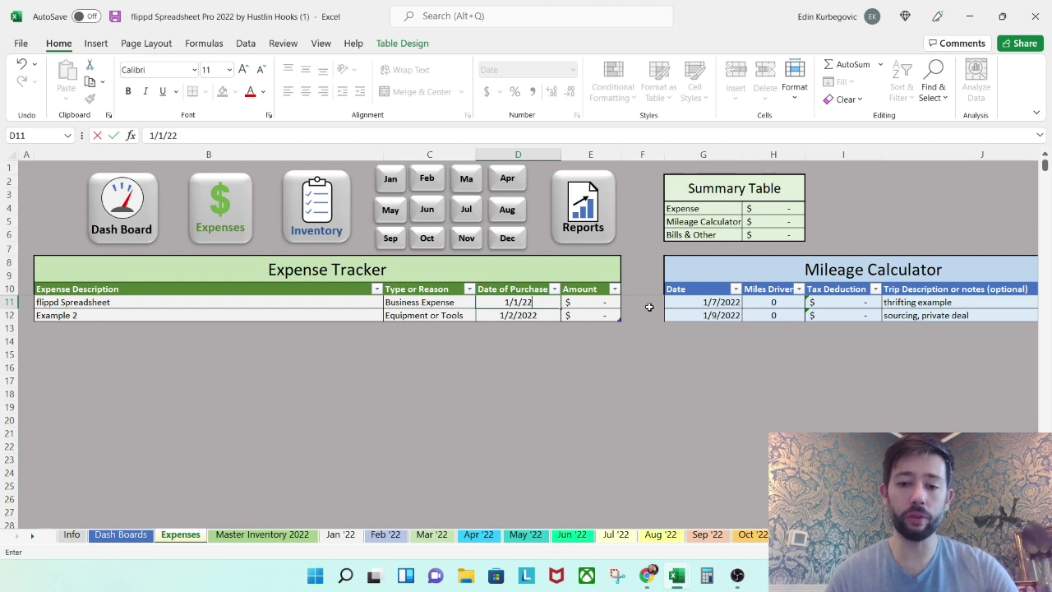
key(Tab)
text(7)
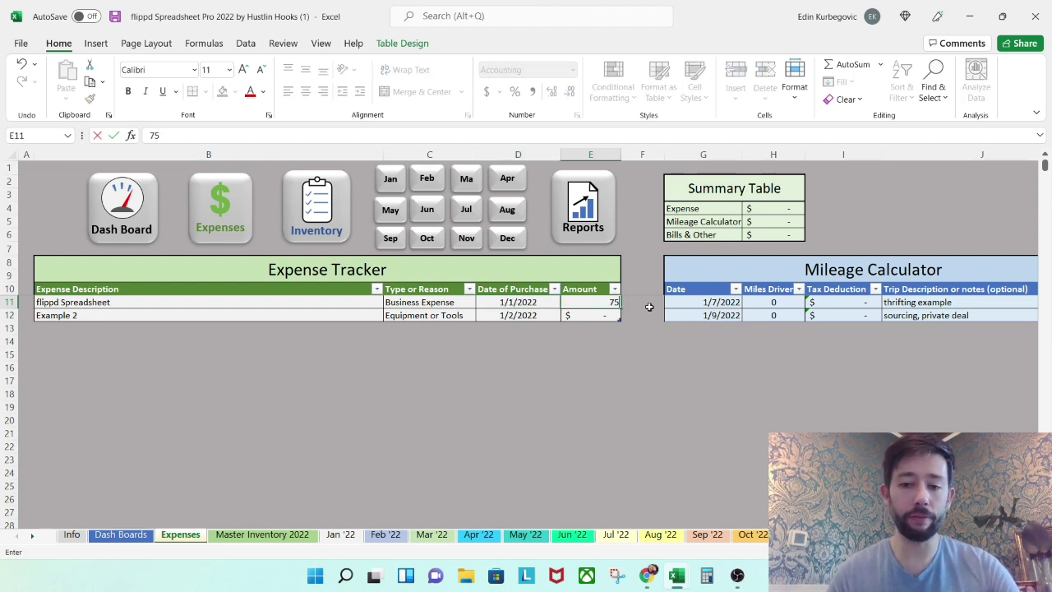
text(5)
key(Return)
Step: Change the second Expense Tracker entry's description to "Boxes 4x4x9" and its type to Packaging Material
click(201, 316)
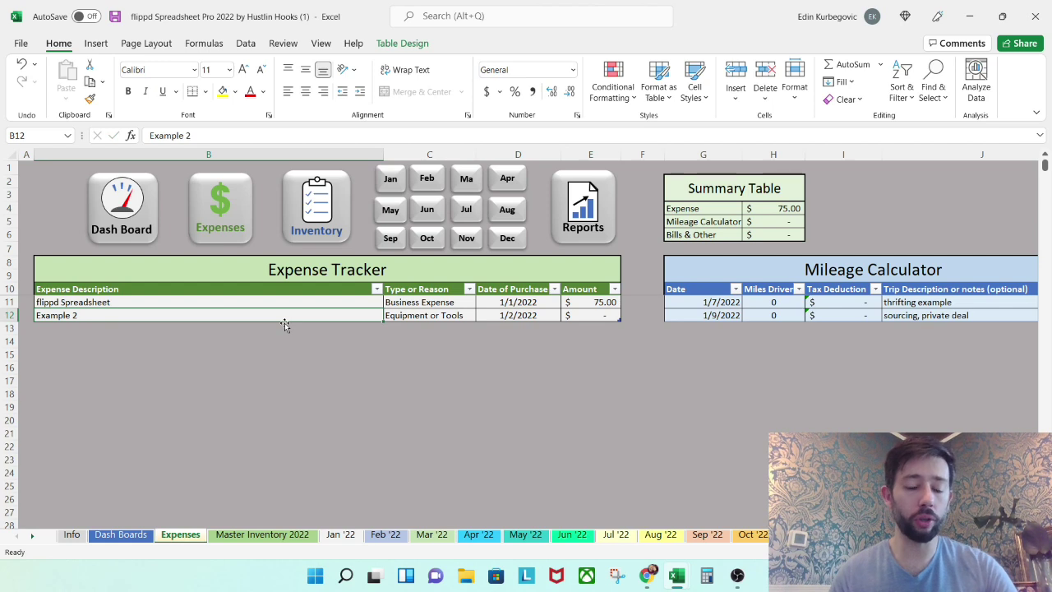
text(Boxes)
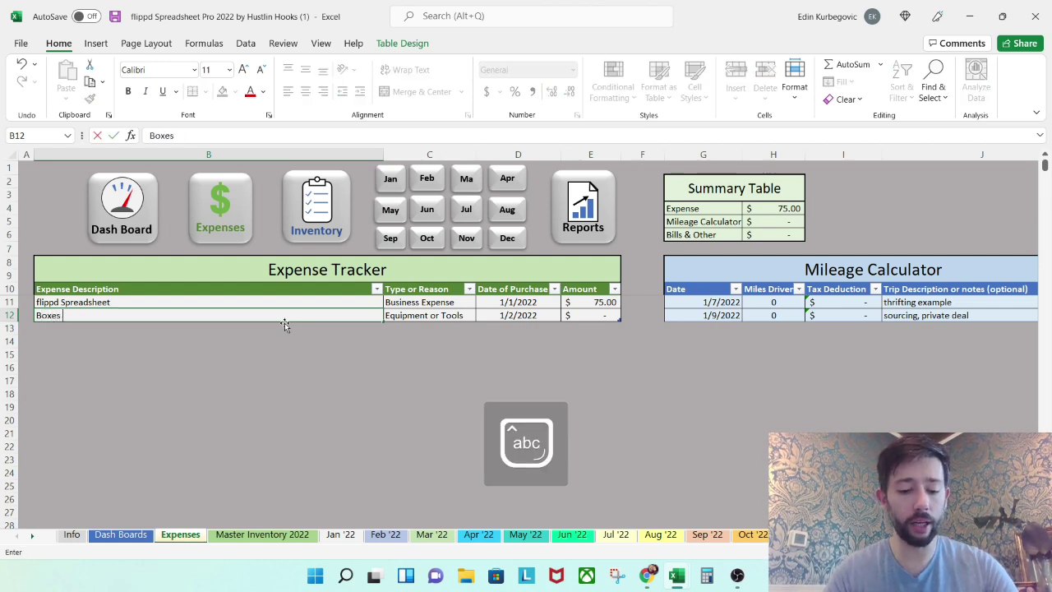
text( 4x)
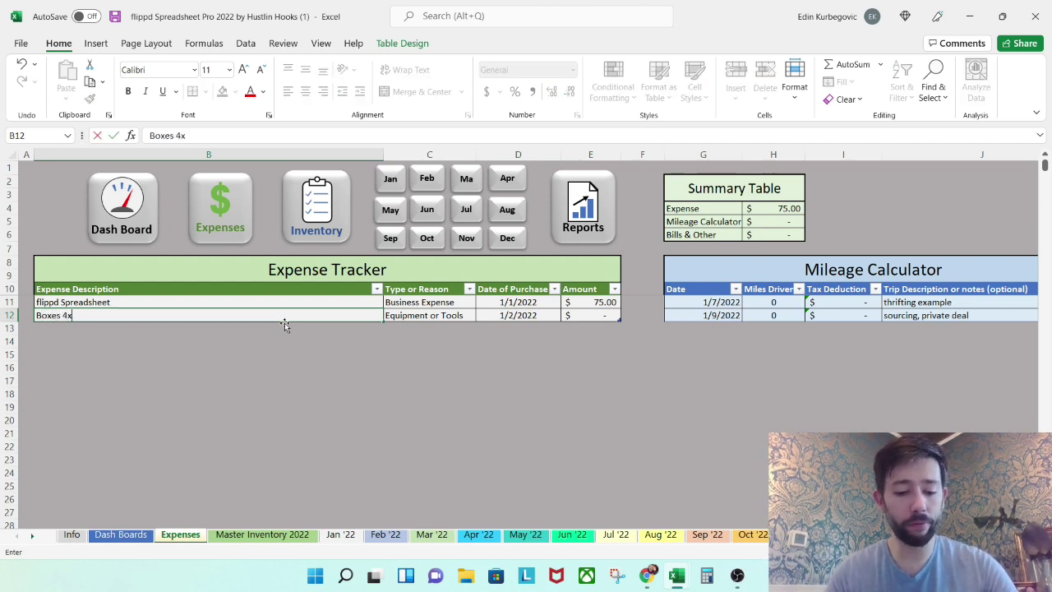
text(4x9)
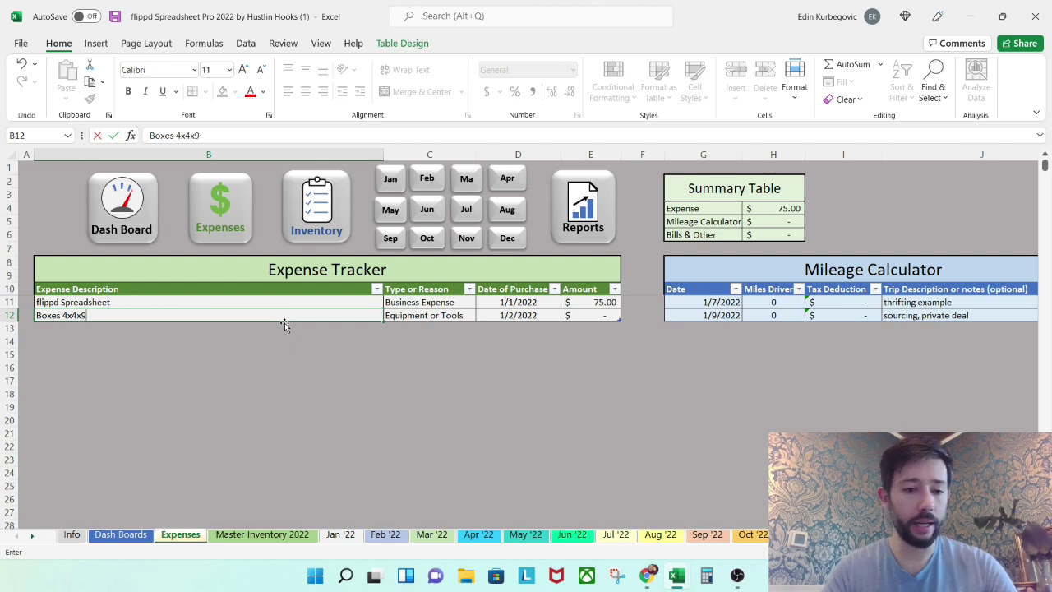
key(Tab)
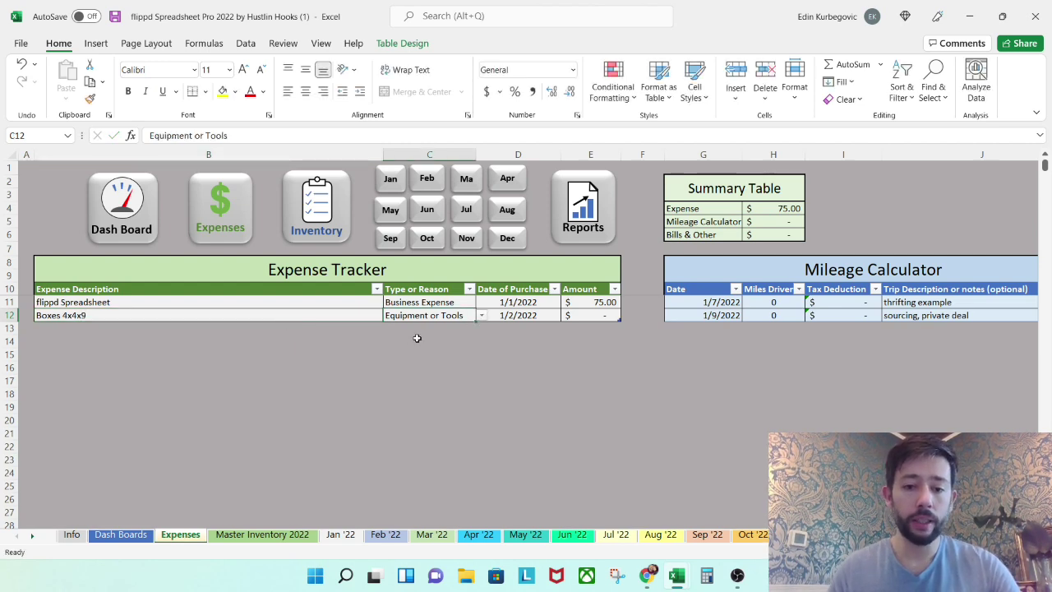
click(481, 316)
click(459, 346)
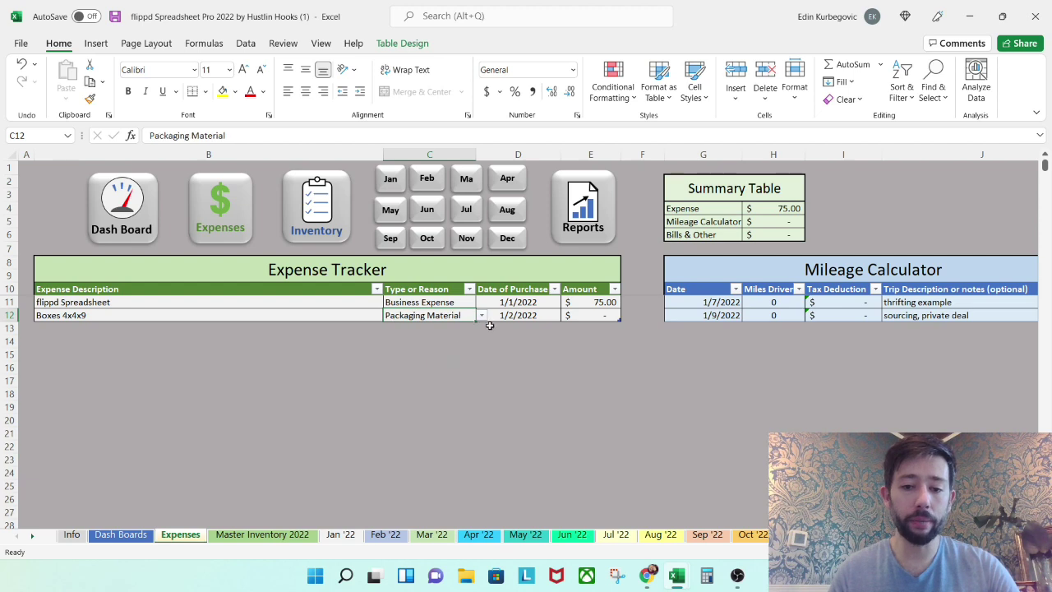
Step: Set the boxes expense's purchase date to 1/1/2022 and its amount to 72.77
click(552, 313)
text(1/1/2022)
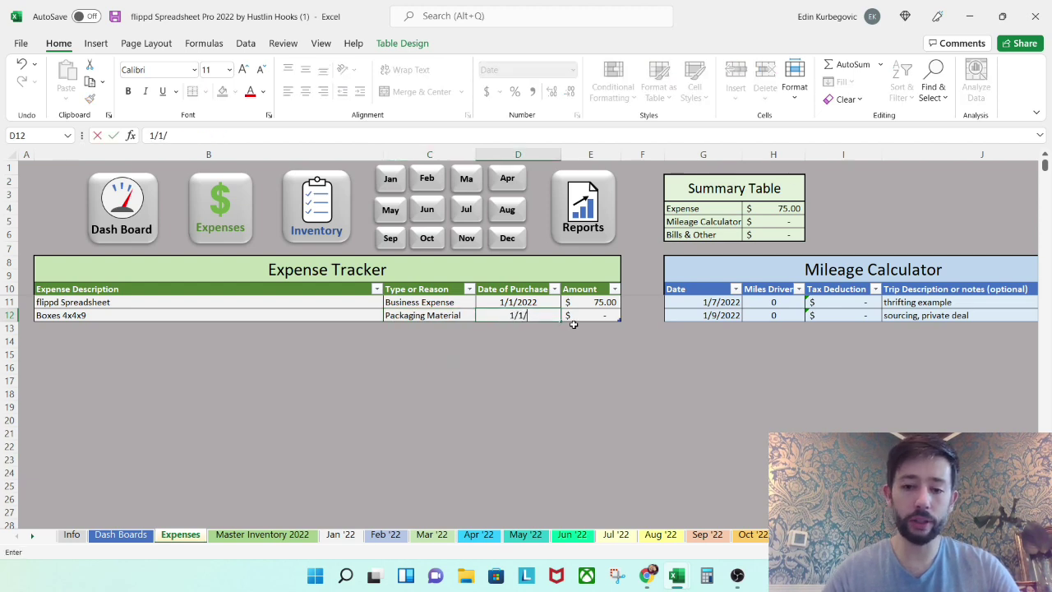
key(Tab)
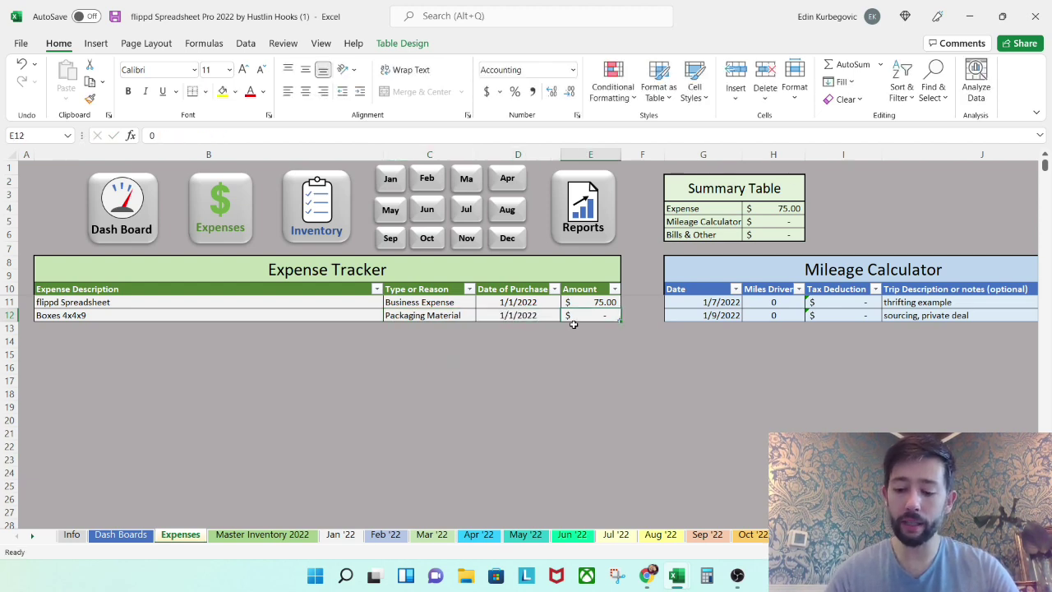
text(72.77)
key(Return)
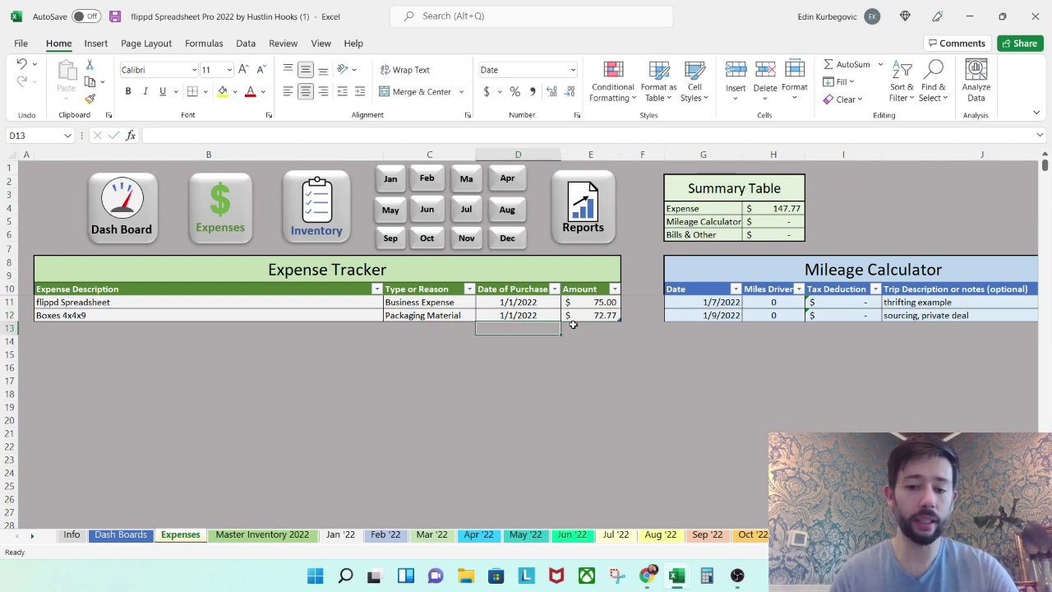
Step: Add a Bubble Wrap expense to the Expense Tracker with type Packaging Material, purchase date 1/1/2022 and amount 49
click(132, 326)
text(Bubble Wrap)
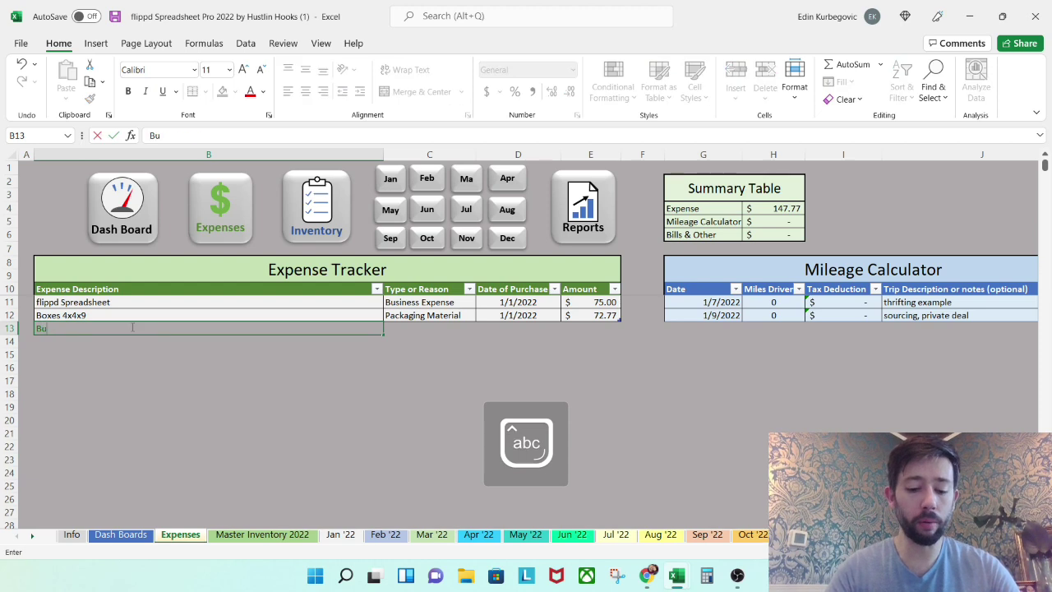
key(Tab)
text(pa)
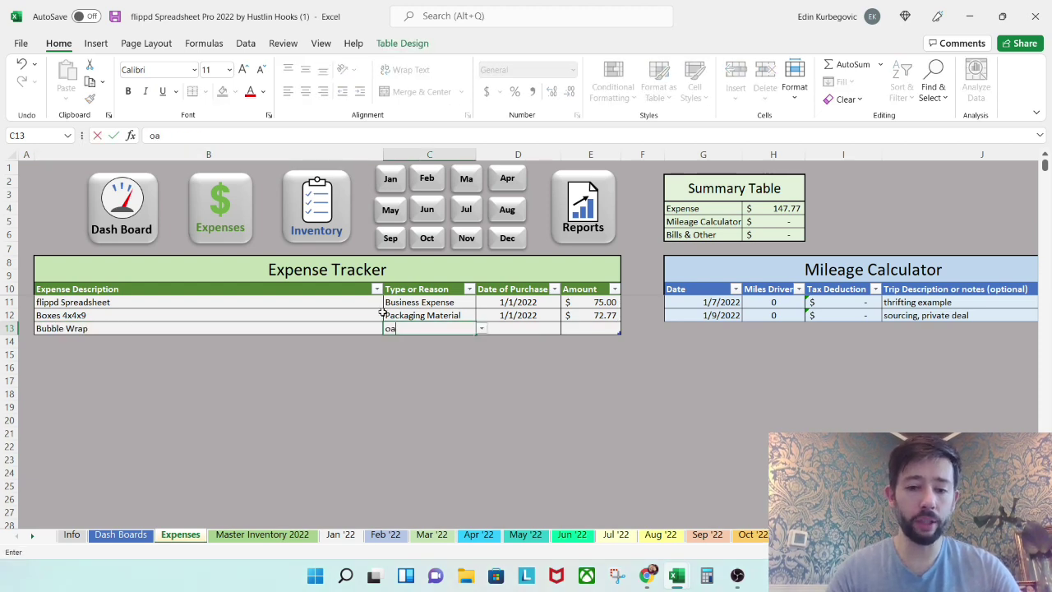
key(Tab)
text(1/1/22)
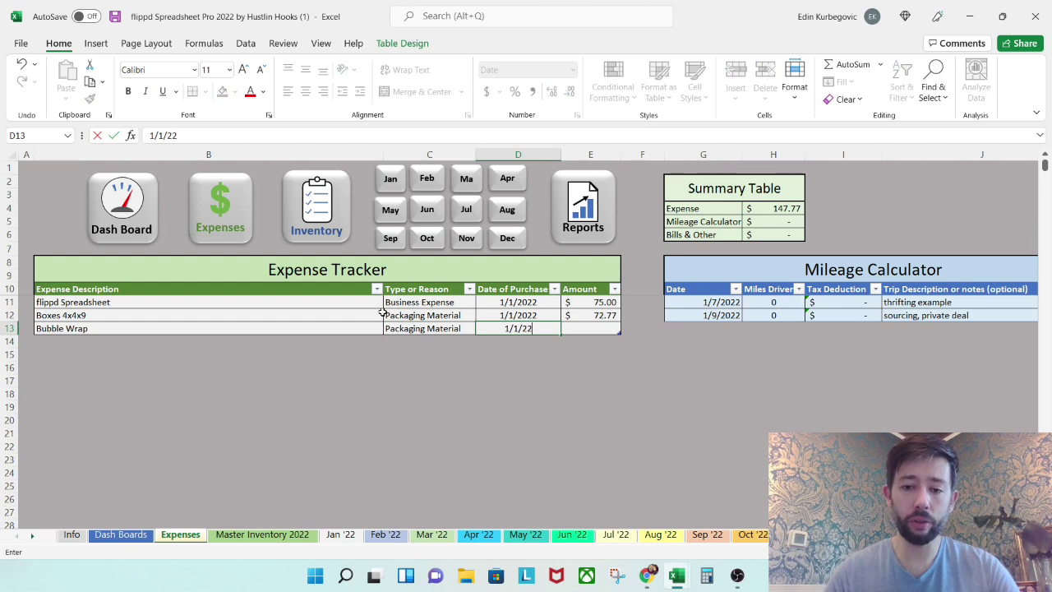
key(Tab)
text(49)
key(Return)
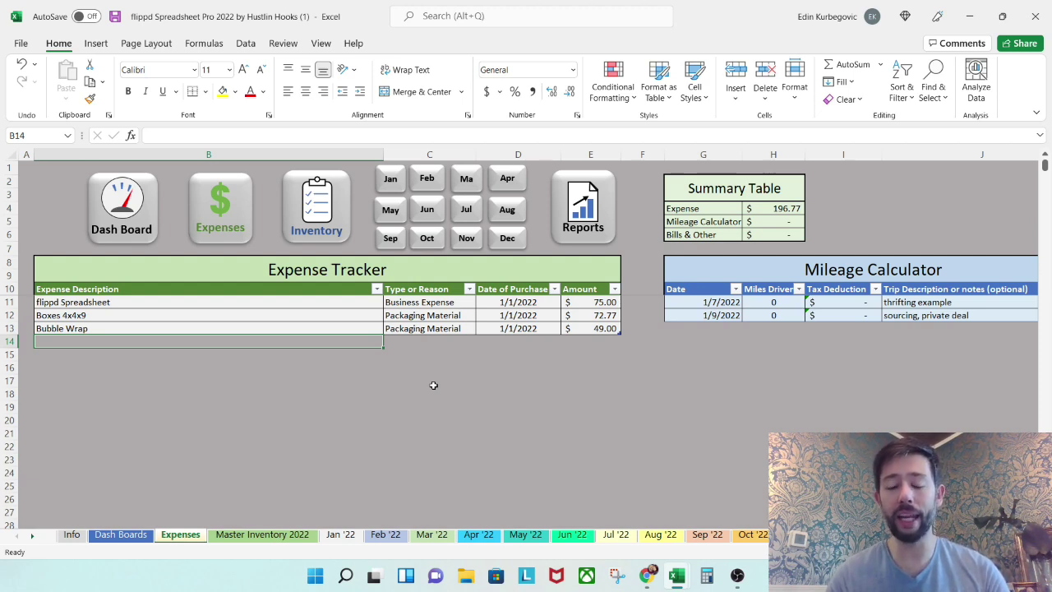
Step: Set the thrifting trip in the Mileage Calculator to date 1/1/2022 and 42 miles driven
key(Tab)
key(Tab)
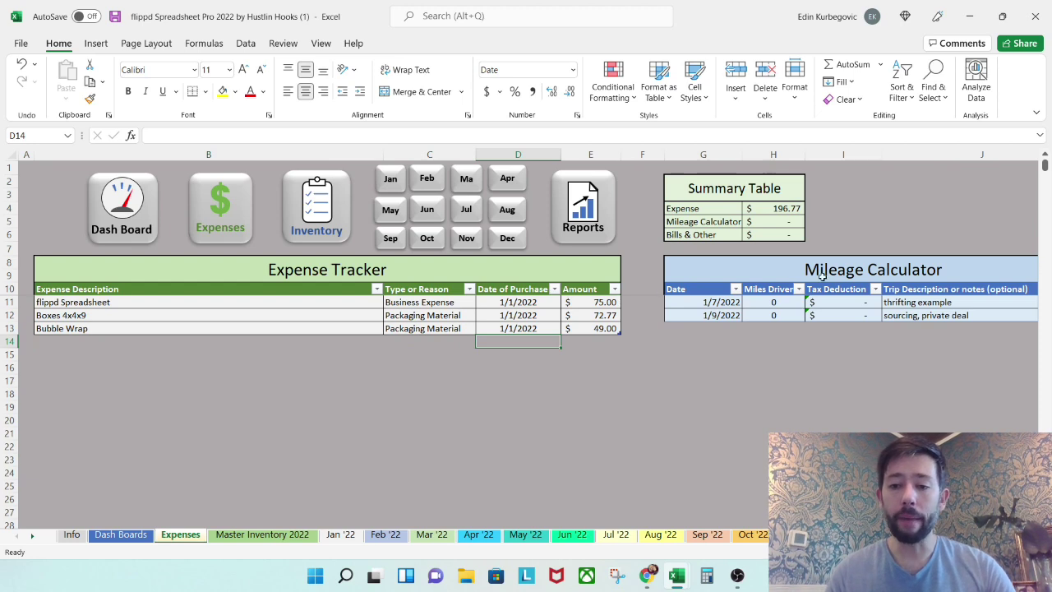
click(720, 306)
text(1/1/)
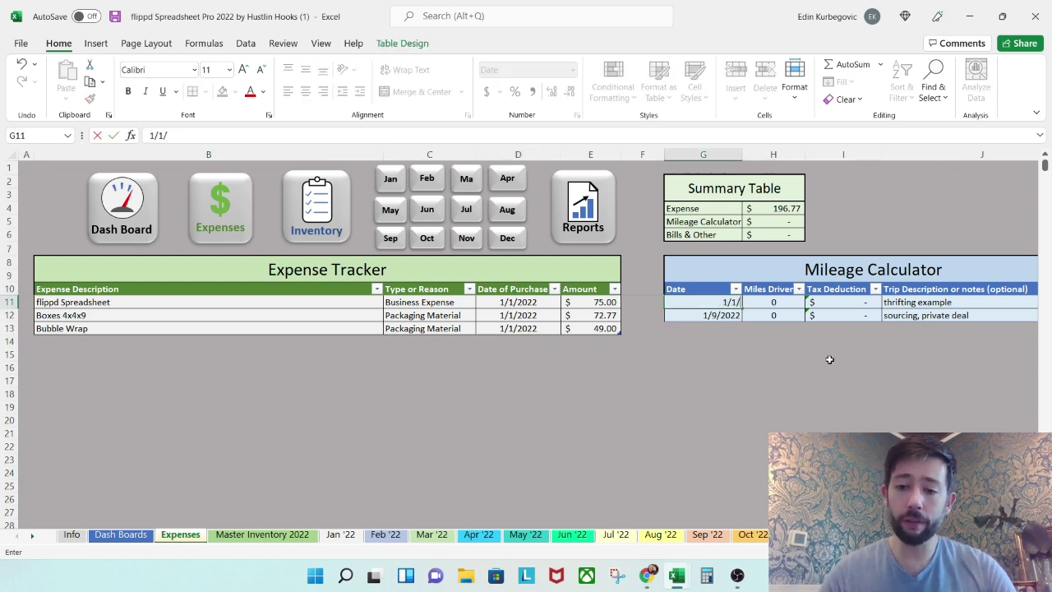
text(202)
key(Tab)
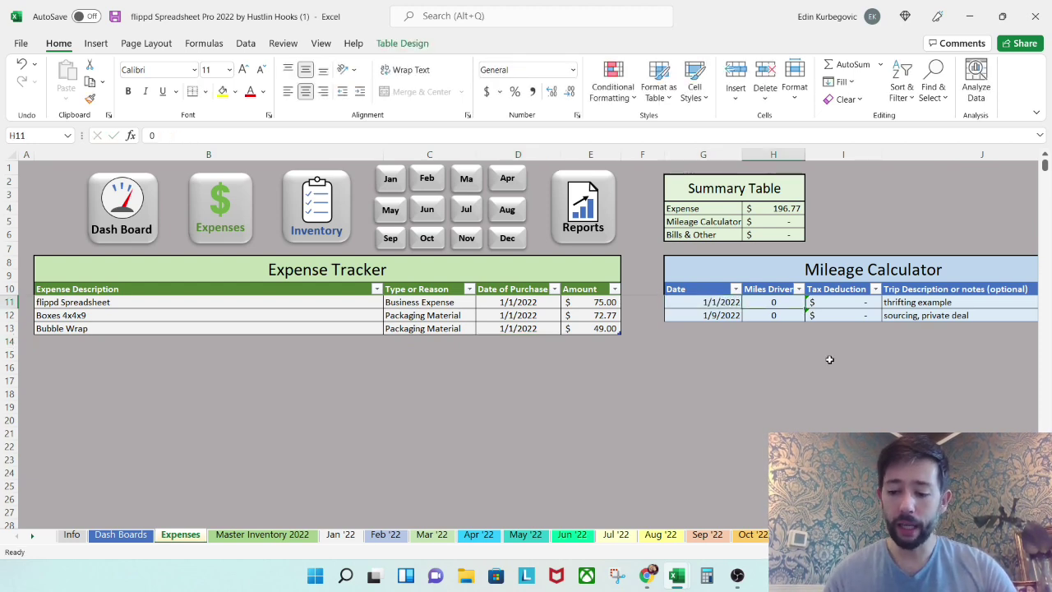
text(42)
key(Return)
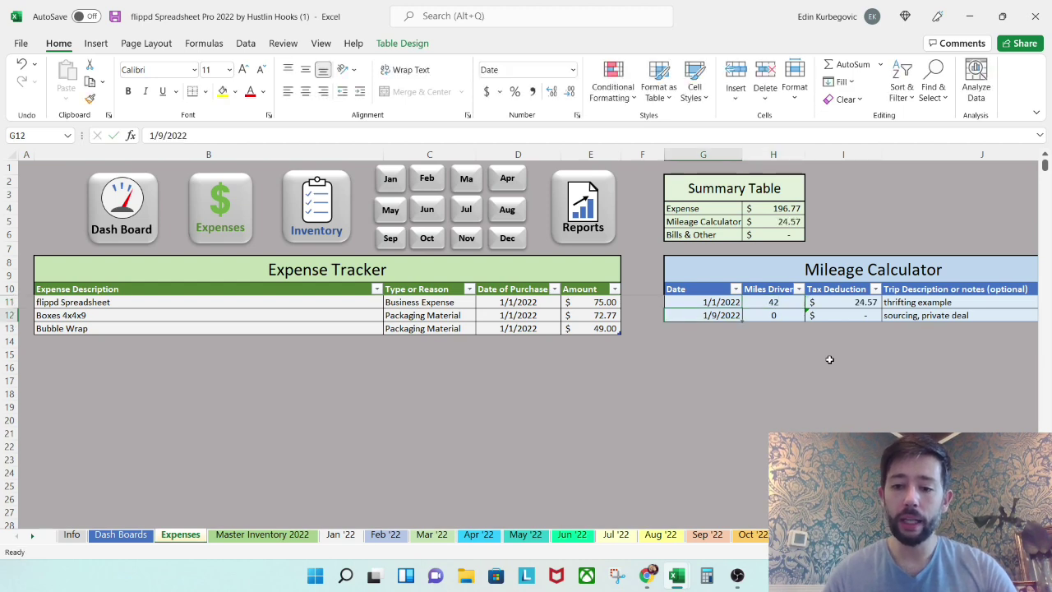
Step: Set the sourcing, private deal trip in the Mileage Calculator to date 1/2/2022 and 78 miles driven
text(1/2/)
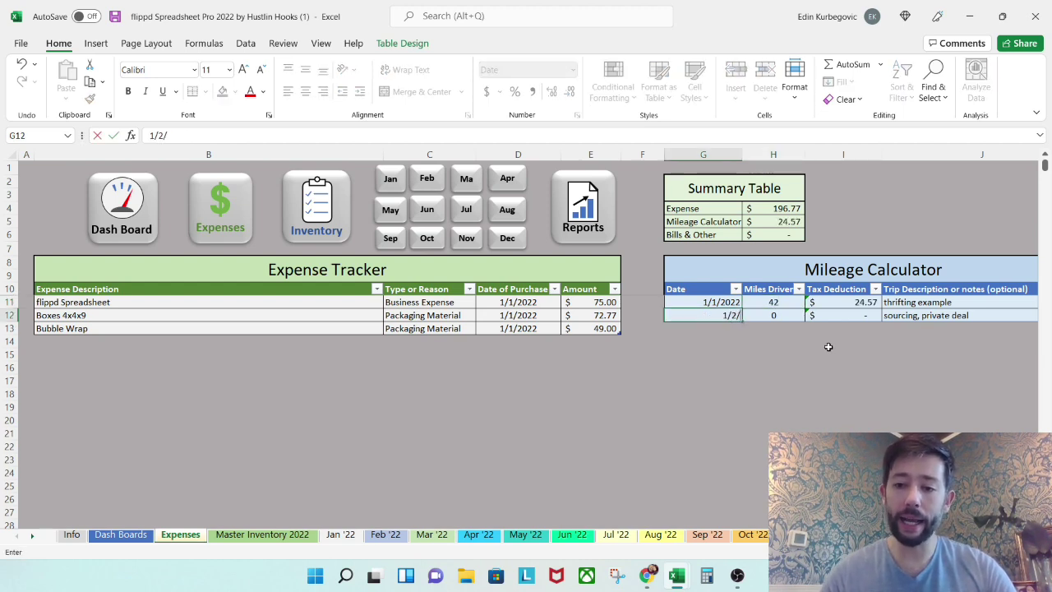
text(2022)
key(Tab)
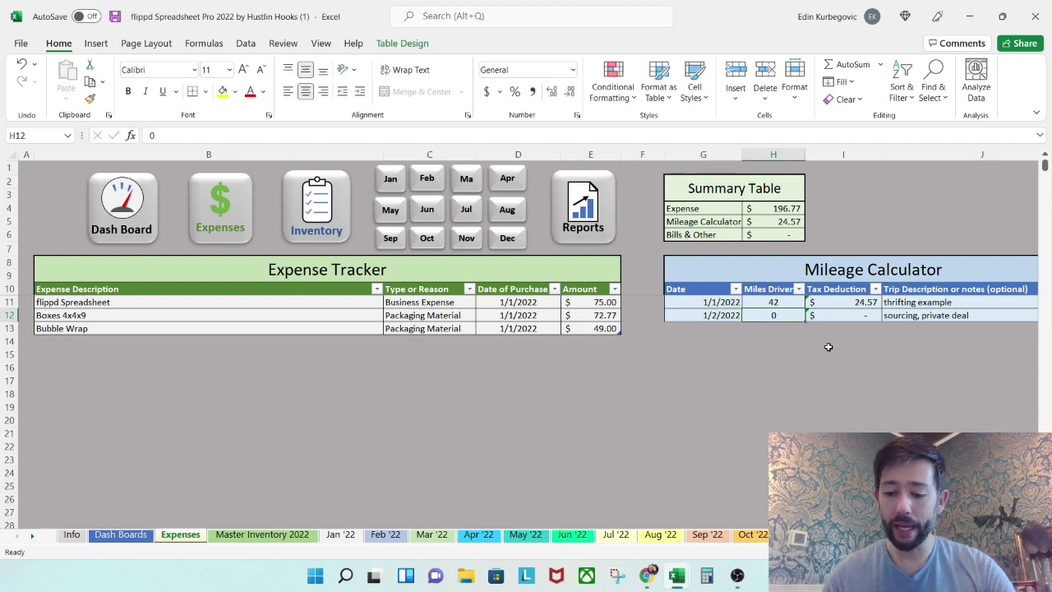
text(78)
key(Tab)
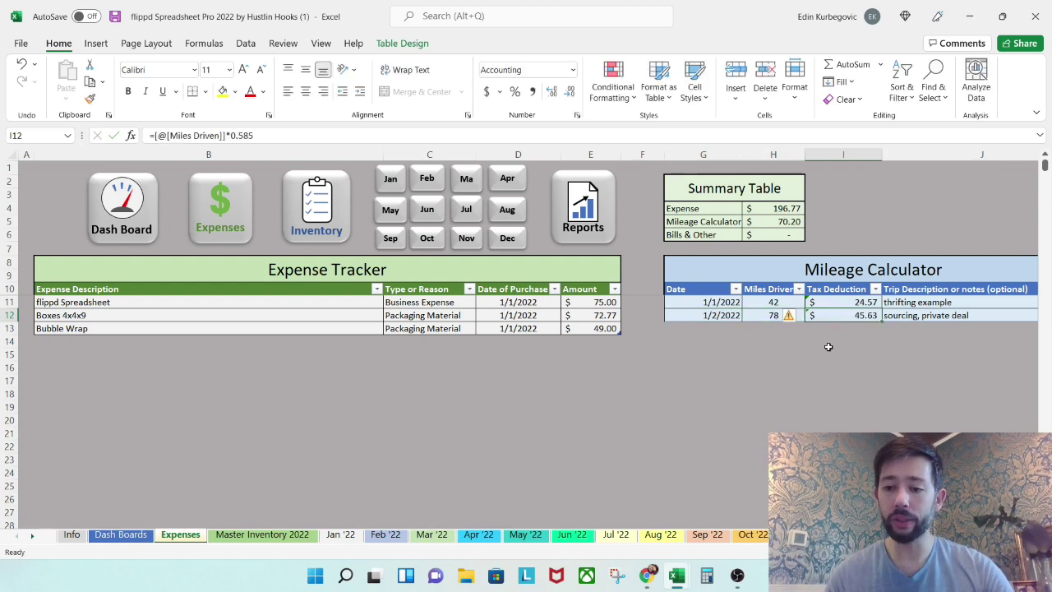
click(884, 354)
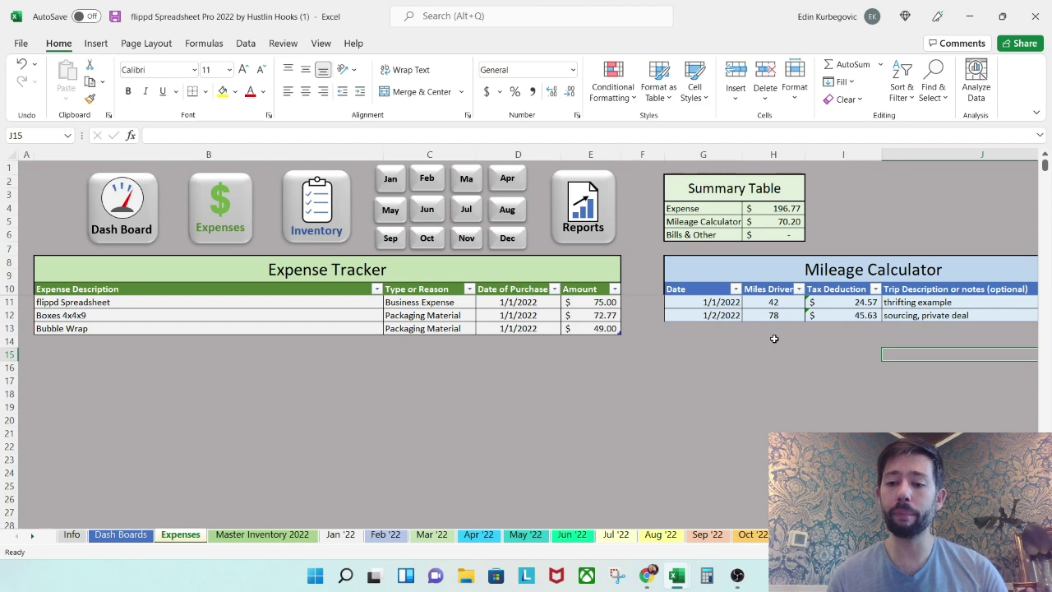
Step: In Bills & Other Expenses, set the monthly internet bill amount to 65 and the storage rental amount to 105
scroll(773, 339, right, 6)
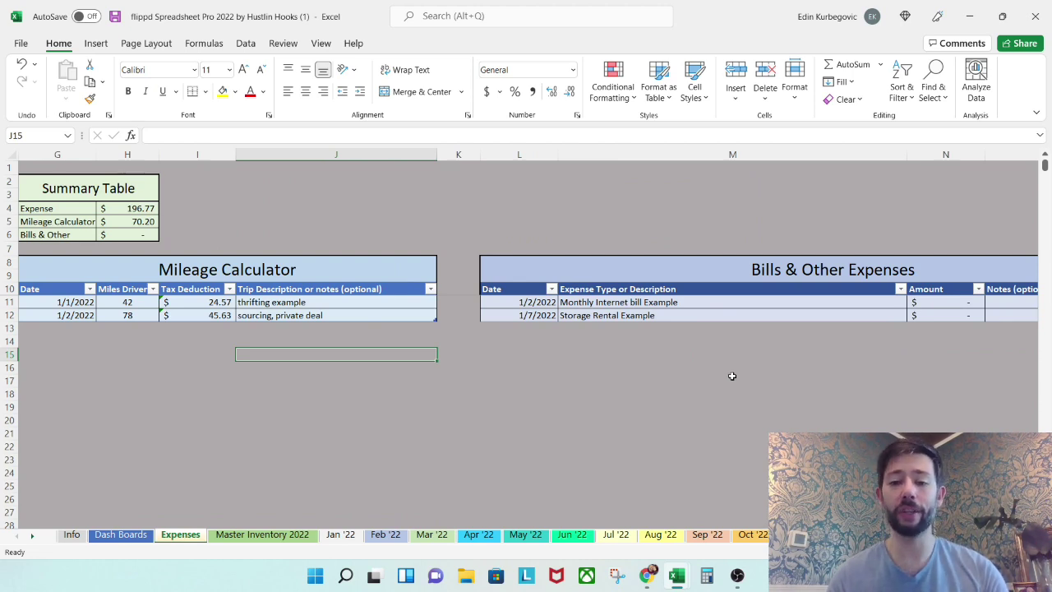
click(924, 304)
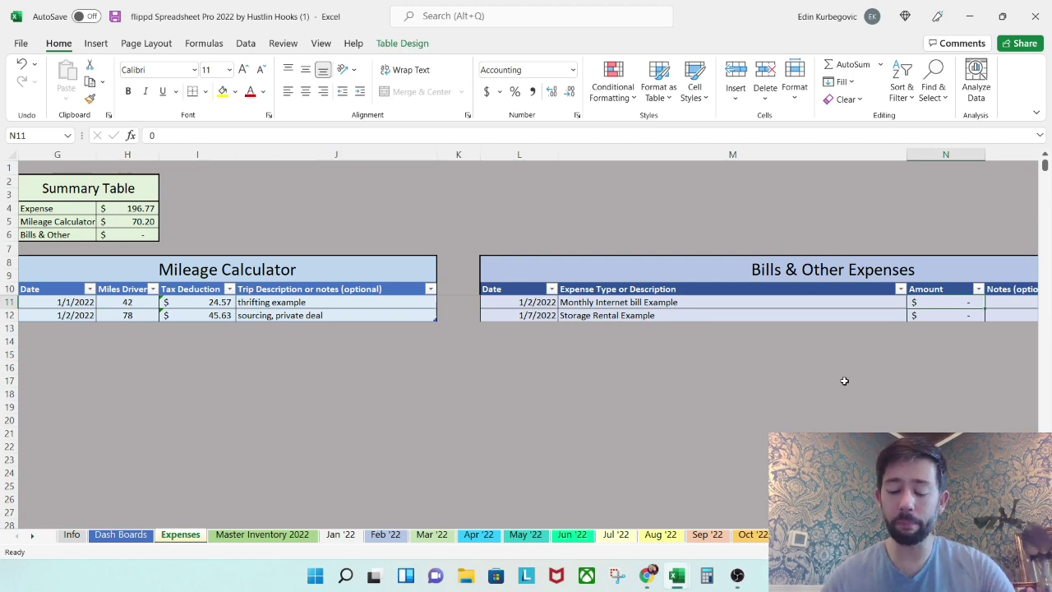
text(65)
key(Return)
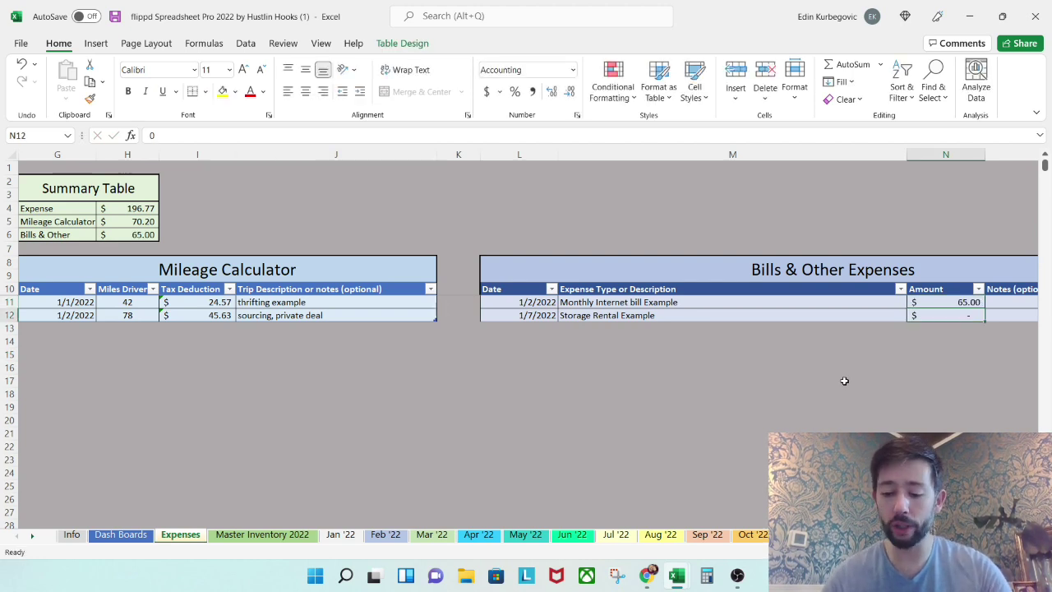
text(105)
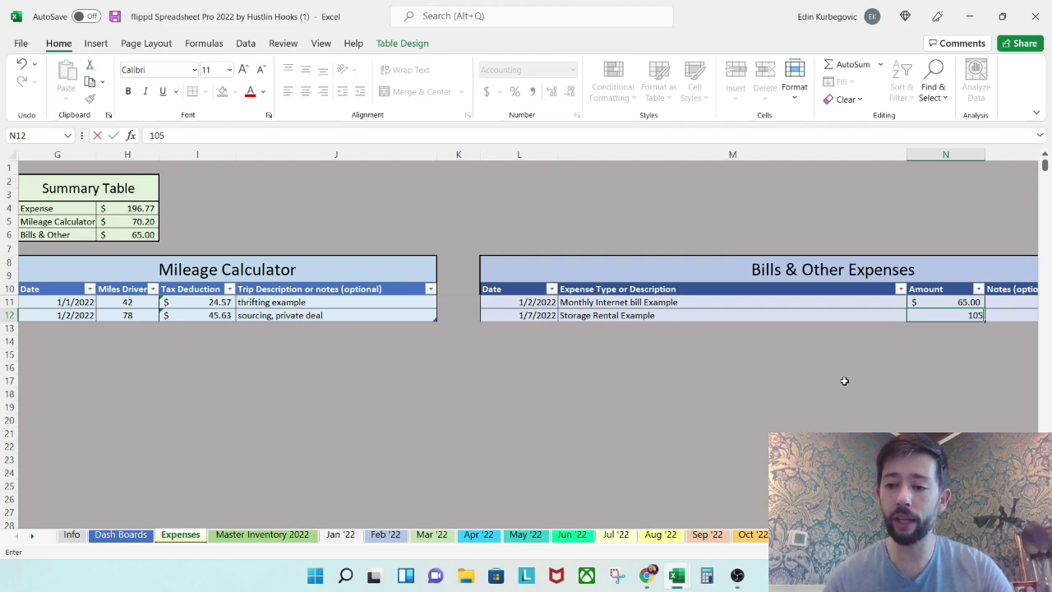
key(Return)
scroll(667, 338, left, 8)
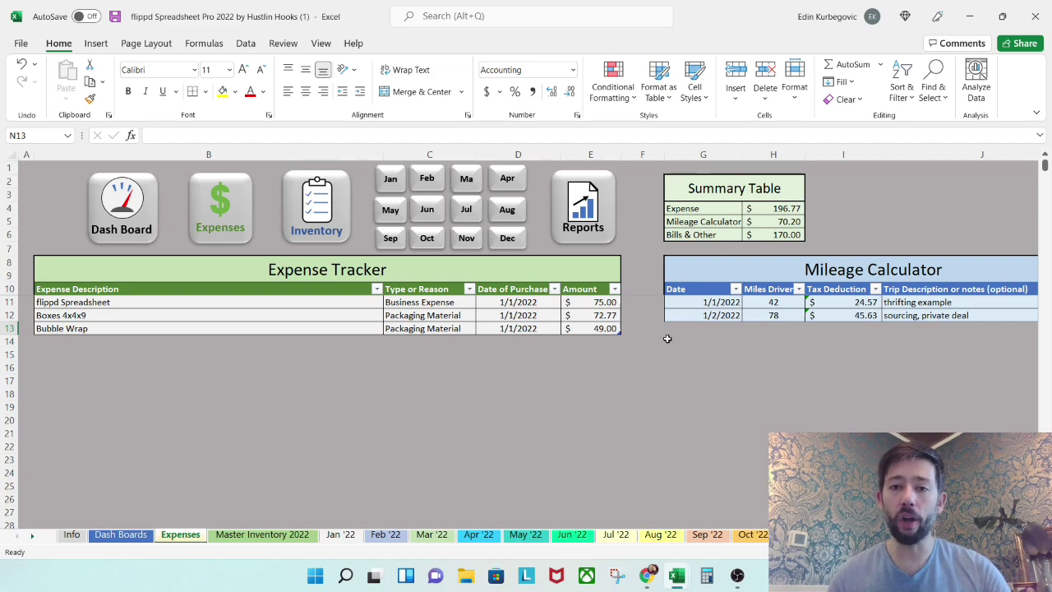
Step: Open the reports sheet and review the monthly, quarterly and annual summaries and the Annual Expense Report
click(589, 215)
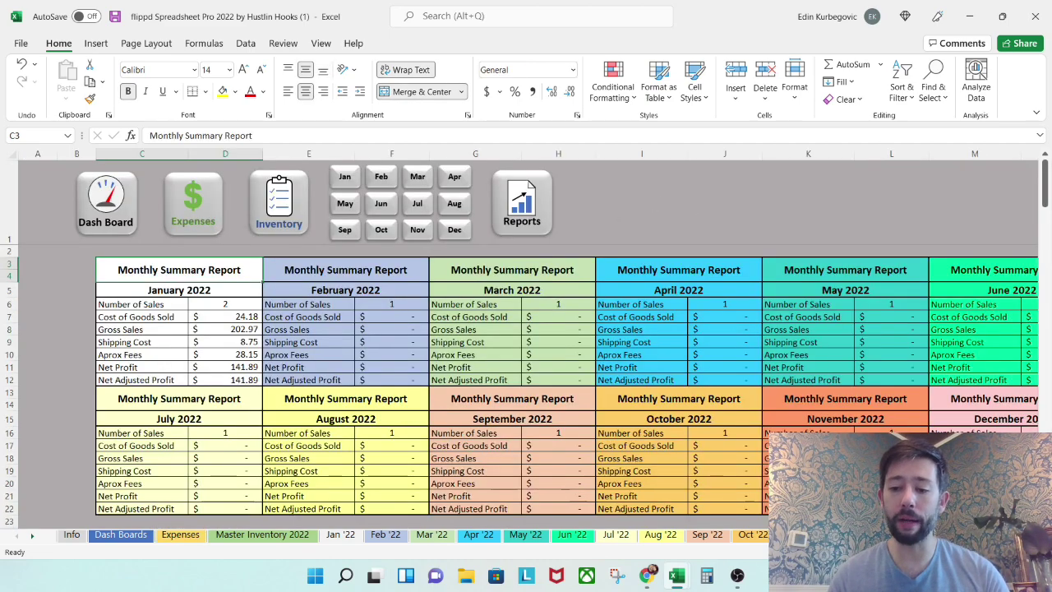
scroll(698, 211, right, 1)
scroll(957, 401, right, 2)
scroll(958, 401, down, 6)
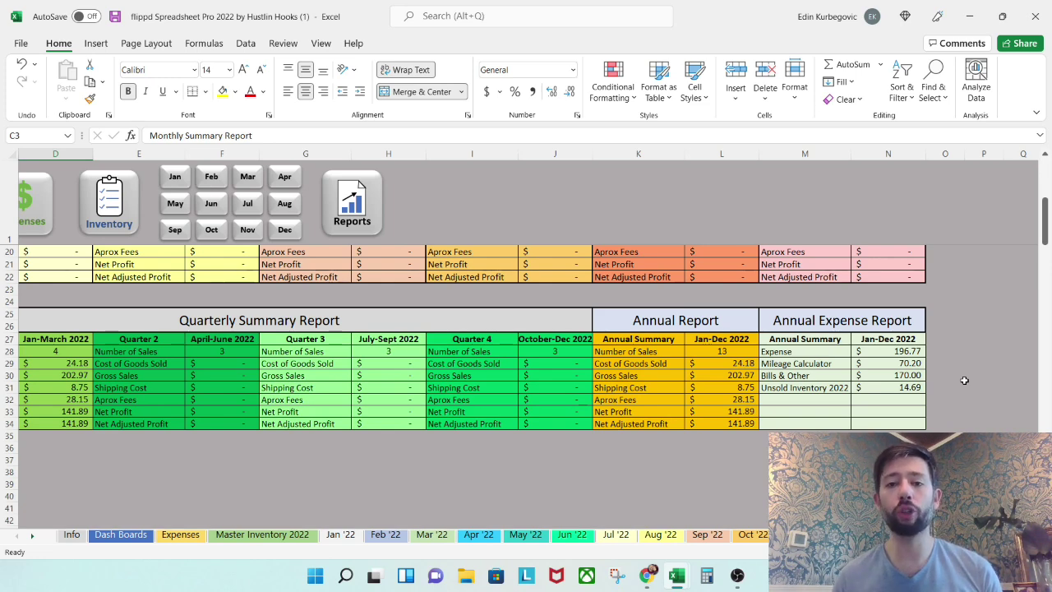
scroll(963, 380, down, 1)
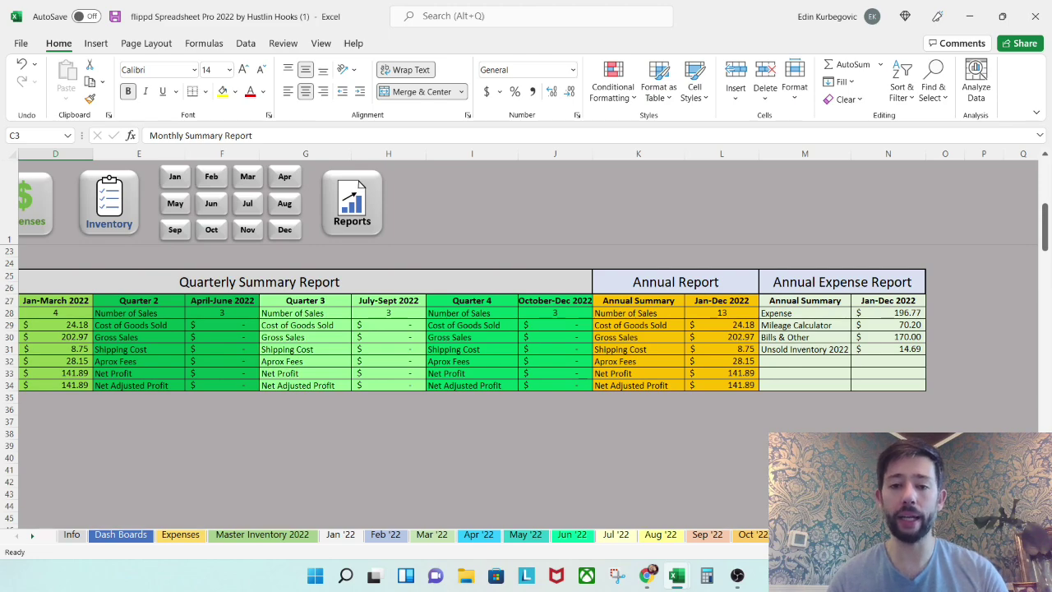
drag(1044, 222, 1043, 188)
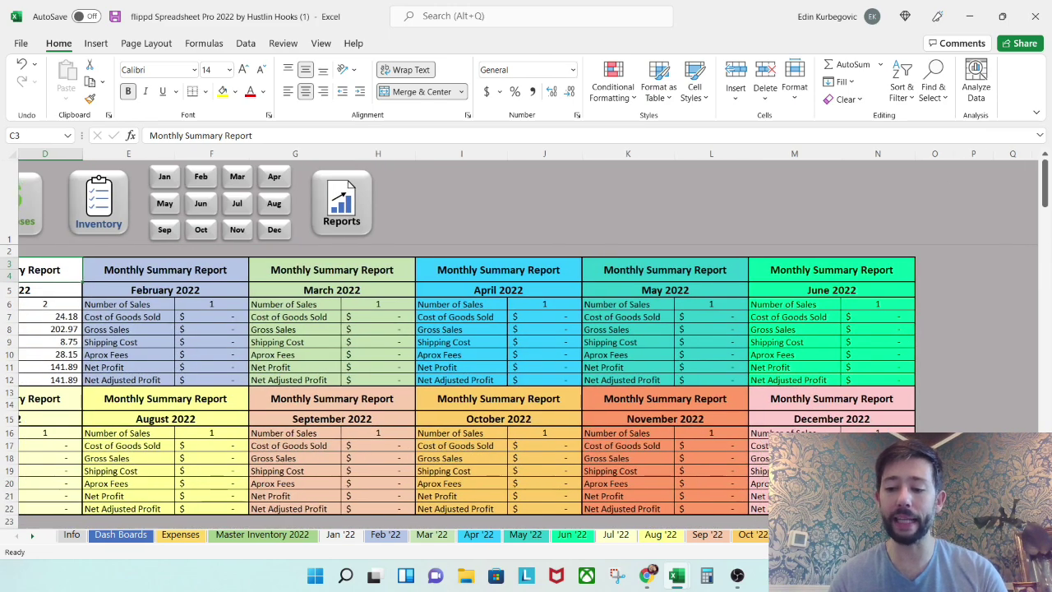
drag(846, 535, 809, 535)
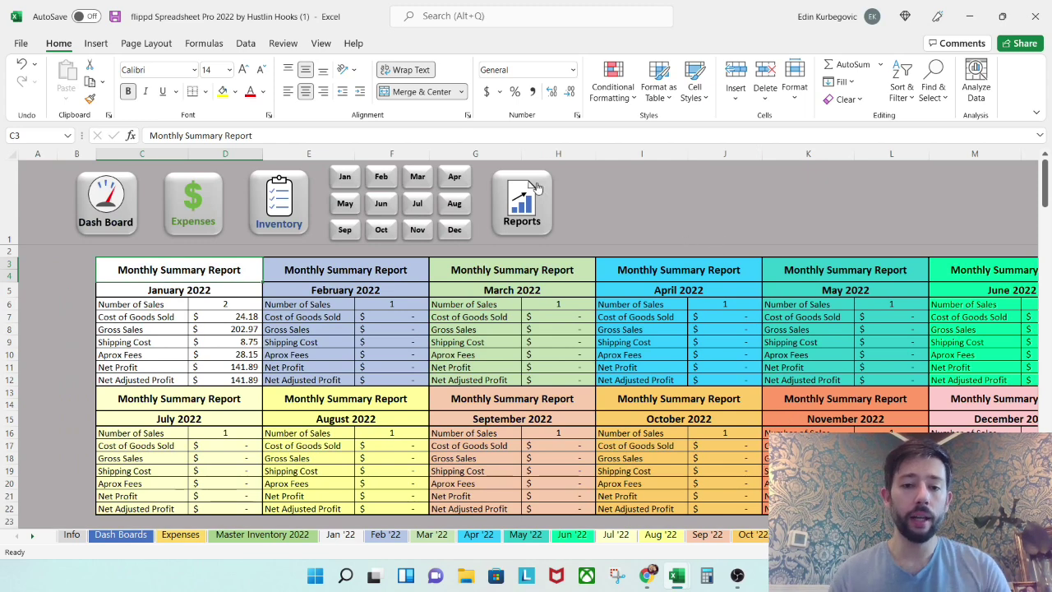
Step: Look through the later monthly sales sheets, including February and December 2022, and examine their summary and sales columns
click(388, 179)
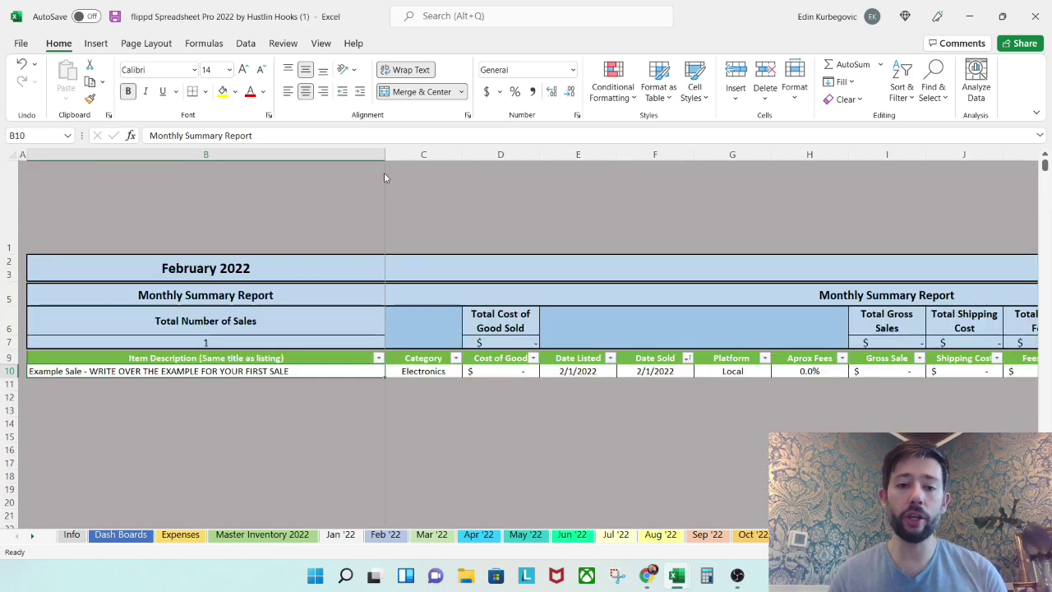
click(445, 218)
click(526, 240)
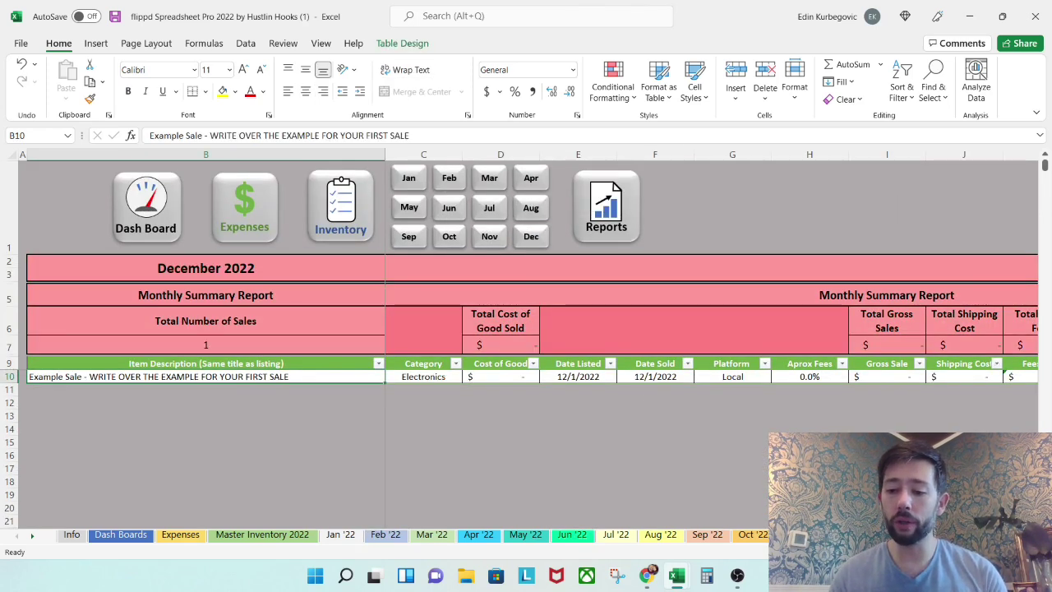
scroll(600, 362, right, 3)
scroll(405, 398, right, 5)
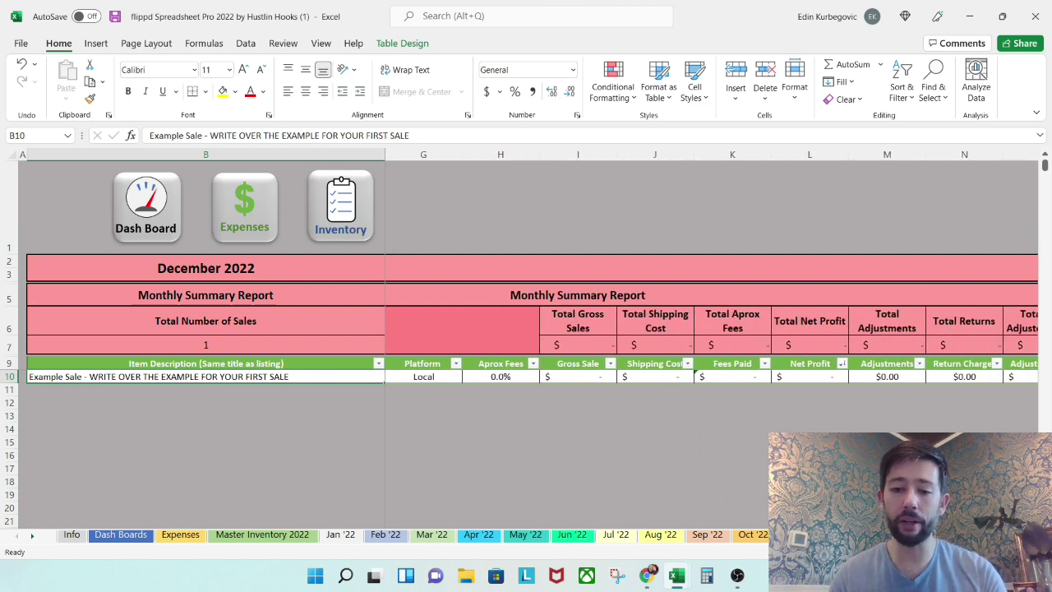
Step: On the January 2022 sheet, enter an adjustment of 15 for the Set of Pokemon cards sale
click(350, 536)
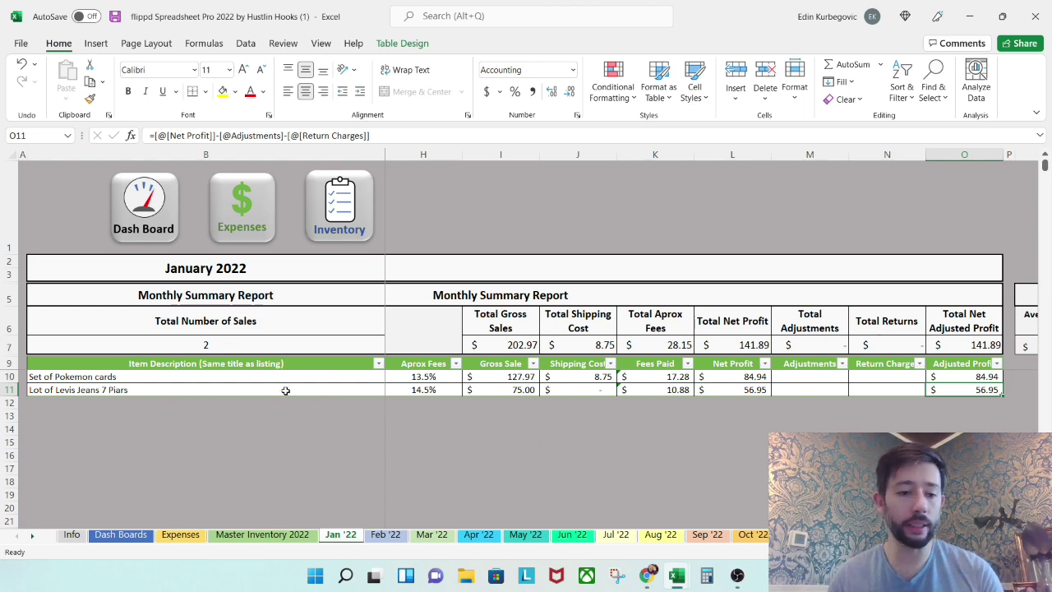
click(794, 376)
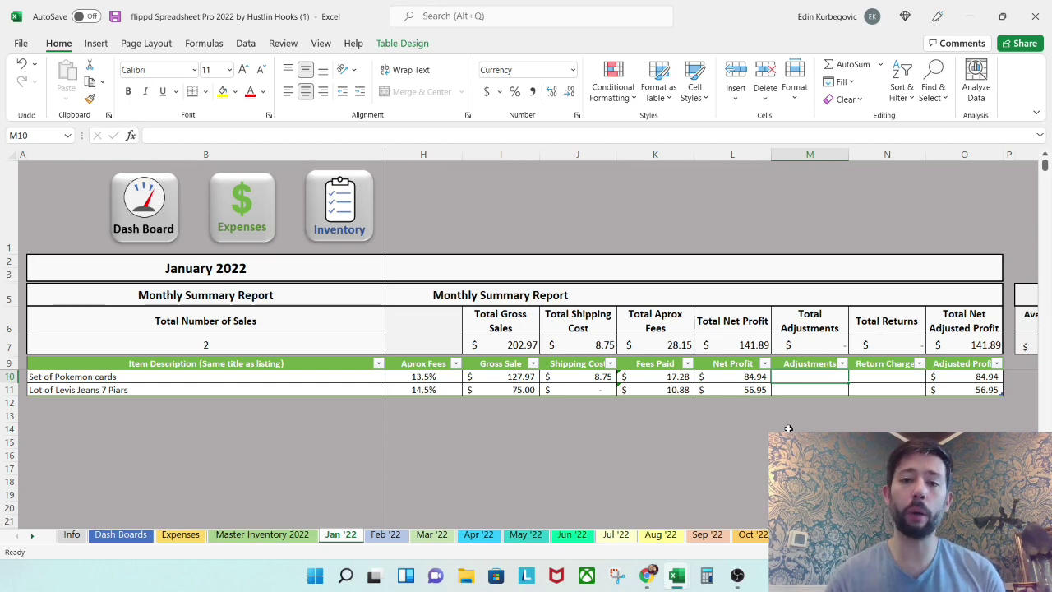
text(15)
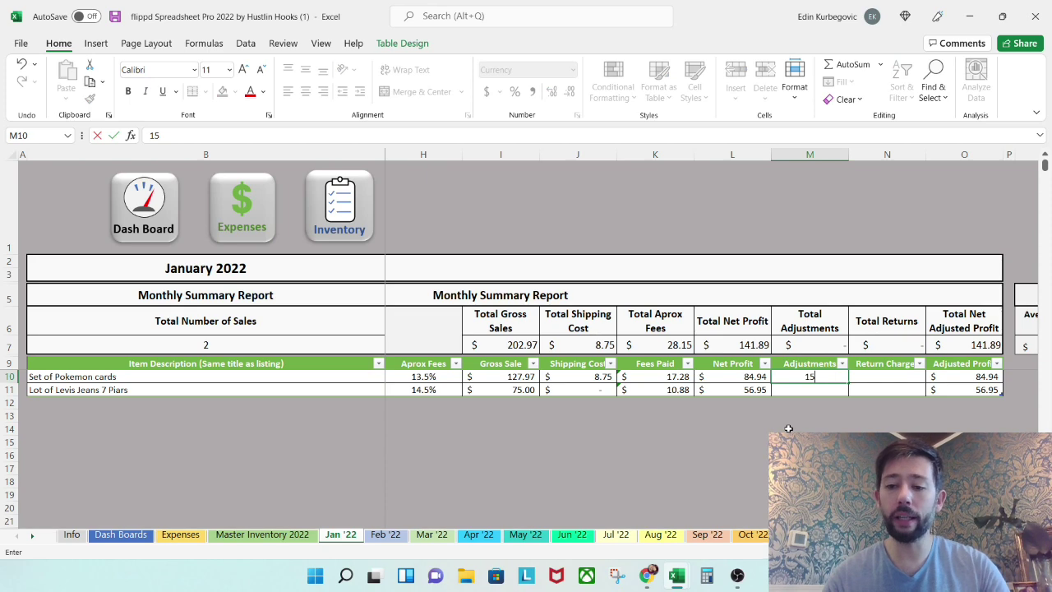
key(Tab)
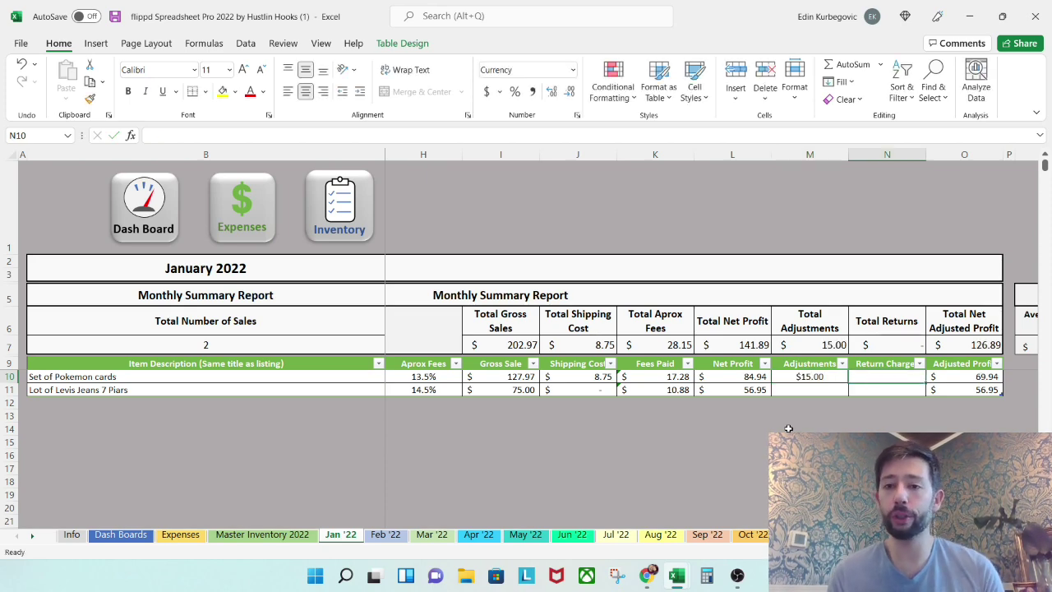
Step: Enter a return charge of 75 for the Lot of Levis Jeans sale on the January 2022 sheet
click(820, 388)
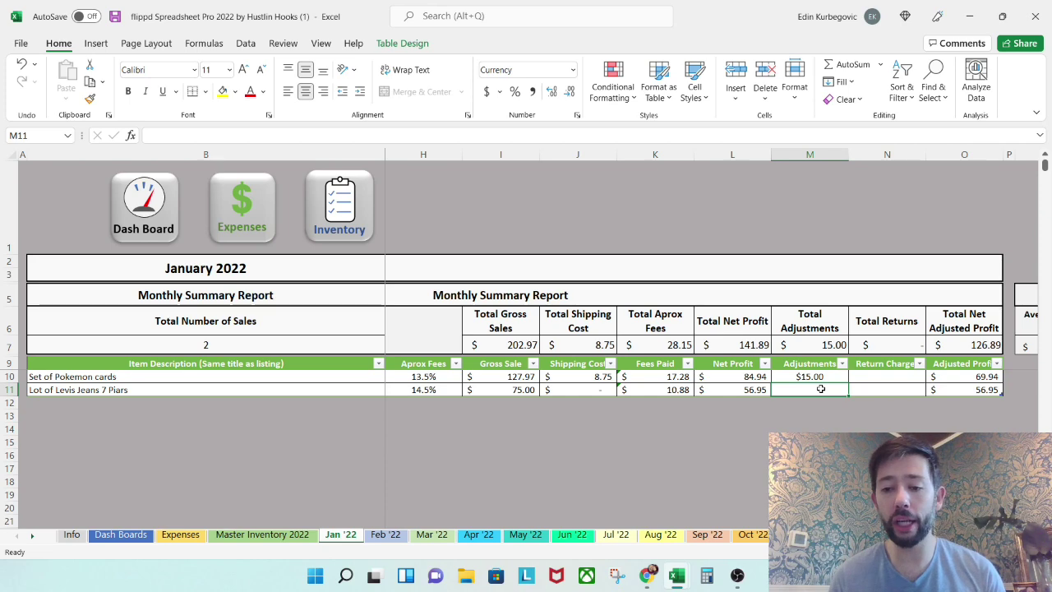
key(Tab)
text(75)
key(Return)
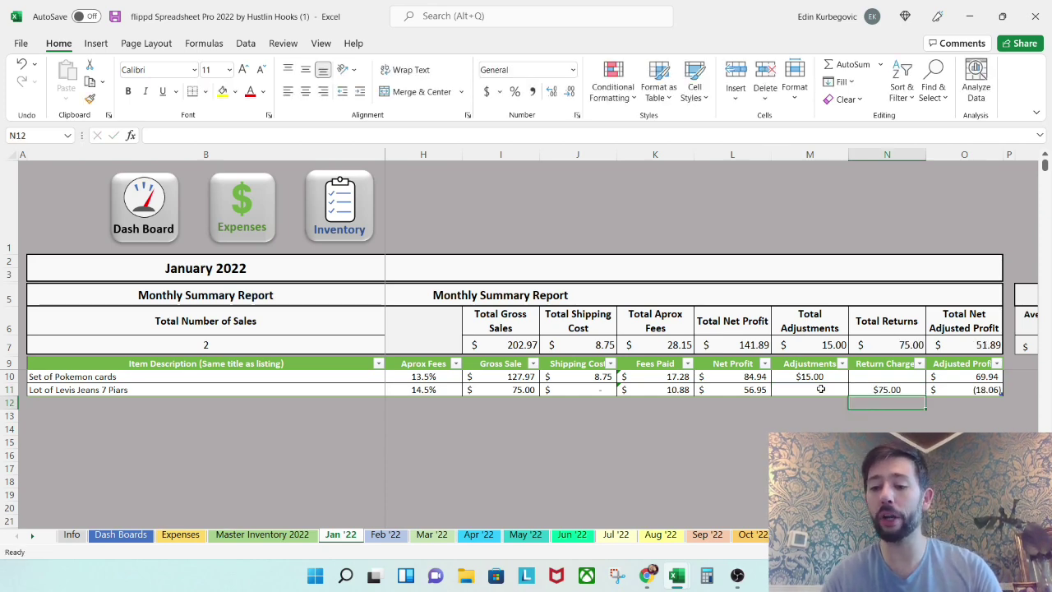
Step: On the January 2022 sheet, set the Fees Paid for the Lot of Levis Jeans sale to 0
key(Up)
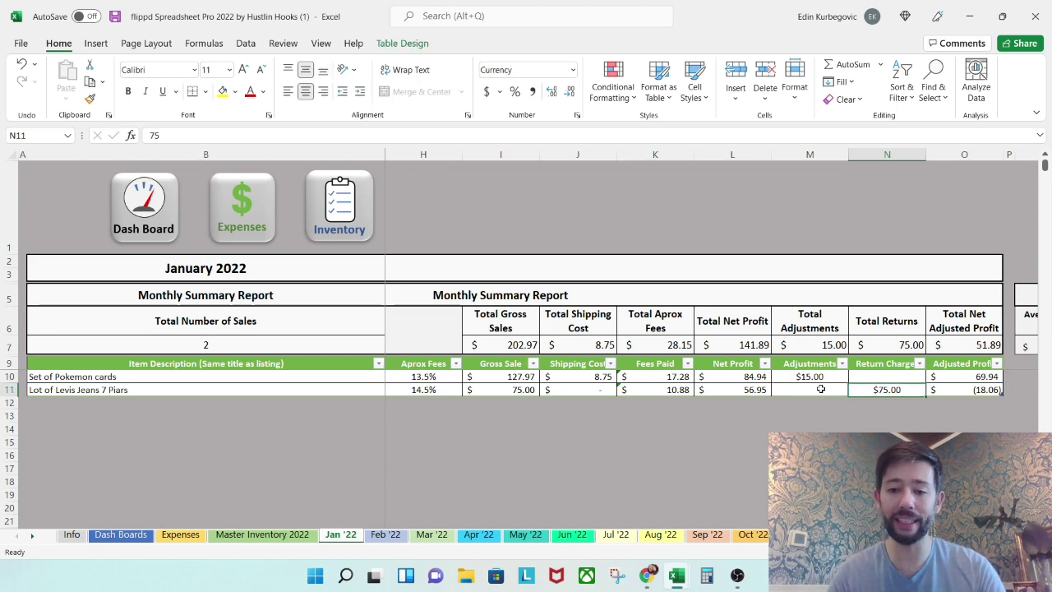
key(Left)
key(Left)
key(Left)
key(Left)
key(Left)
key(Left)
key(Left)
key(Left)
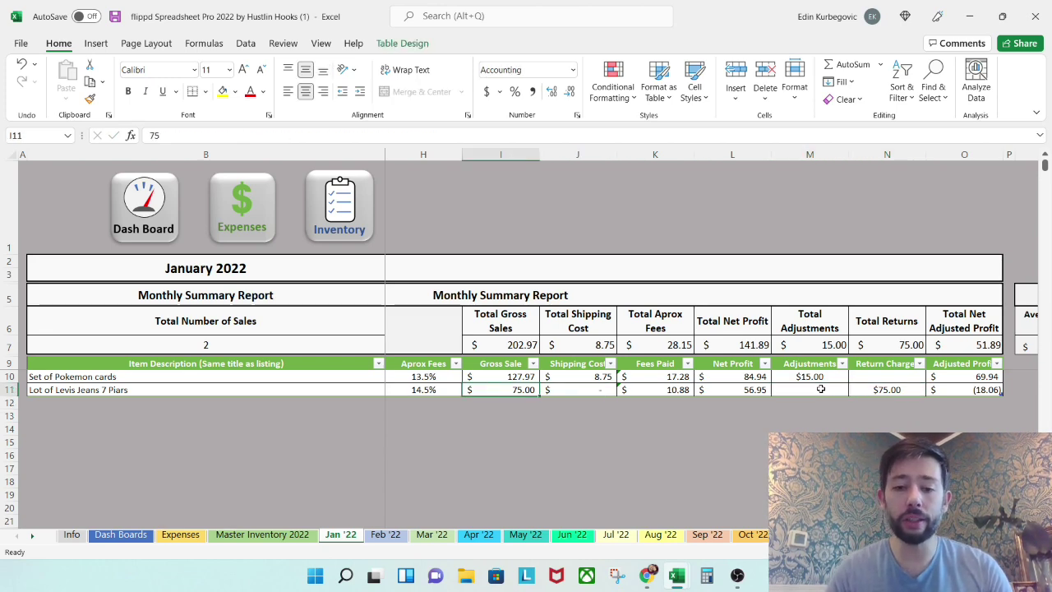
key(Left)
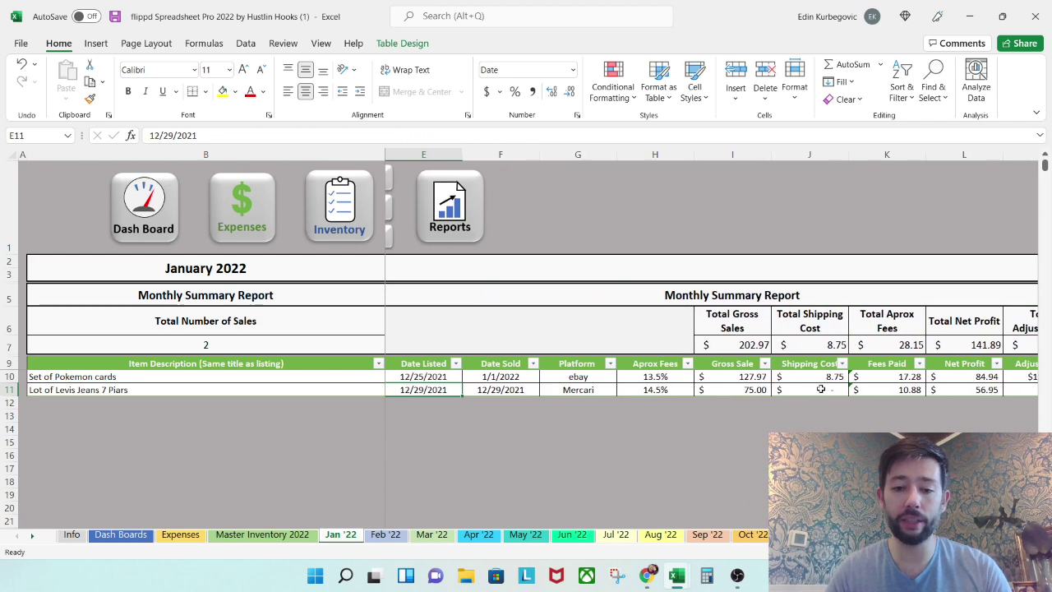
key(Right)
key(Right)
key(Right)
key(Right)
key(Right)
key(Right)
key(Left)
key(Left)
key(Left)
key(Left)
key(Right)
key(Right)
key(Right)
key(Right)
key(Left)
key(Left)
key(Left)
key(Left)
key(Left)
key(Left)
key(Left)
key(Left)
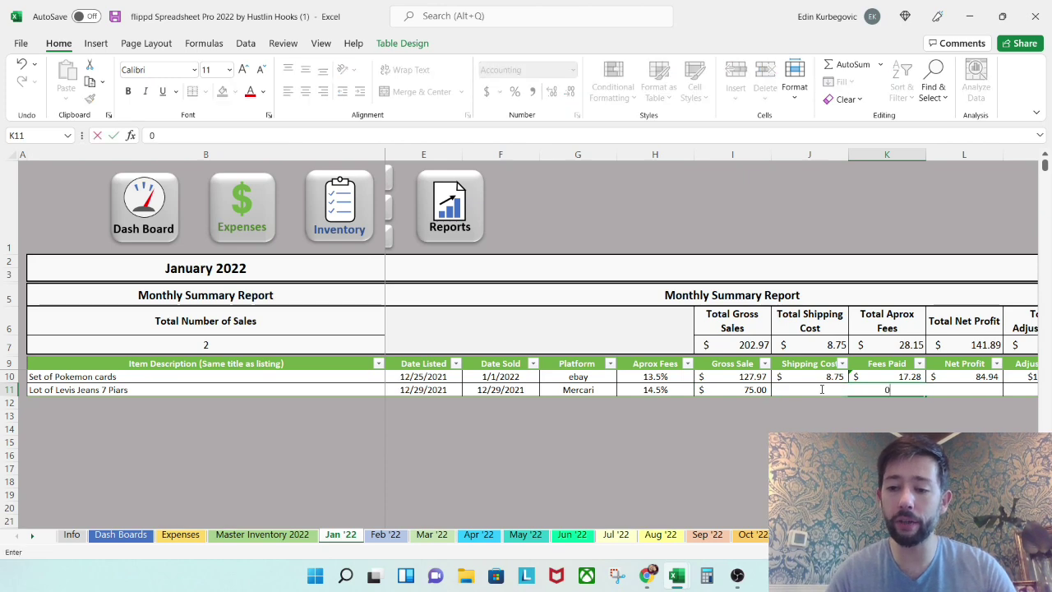
key(Right)
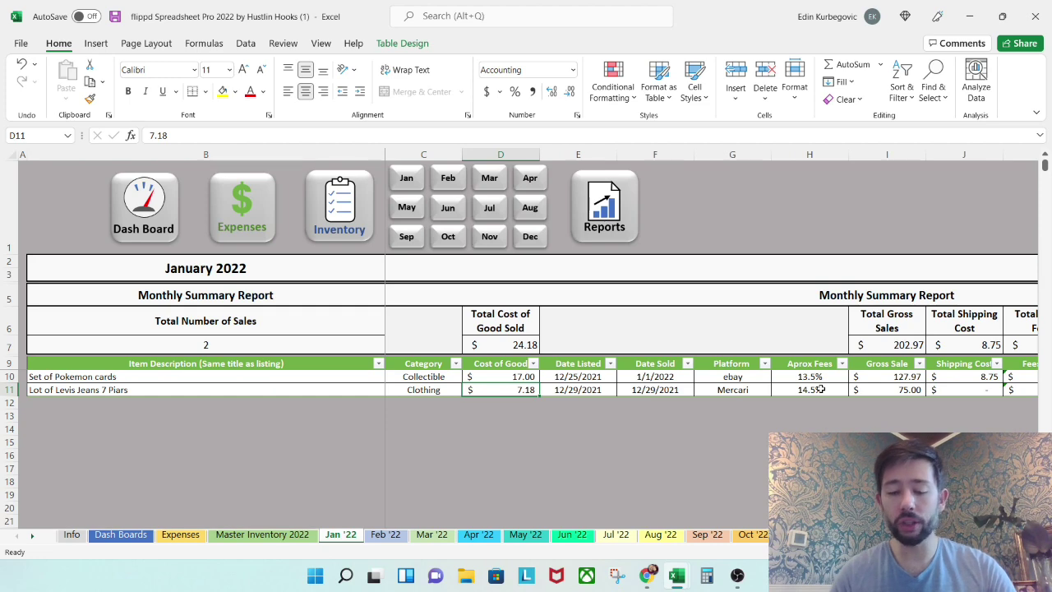
Step: Set the Cost of Good for the Lot of Levis Jeans sale to 0 and check its adjusted profit
text(0)
key(Right)
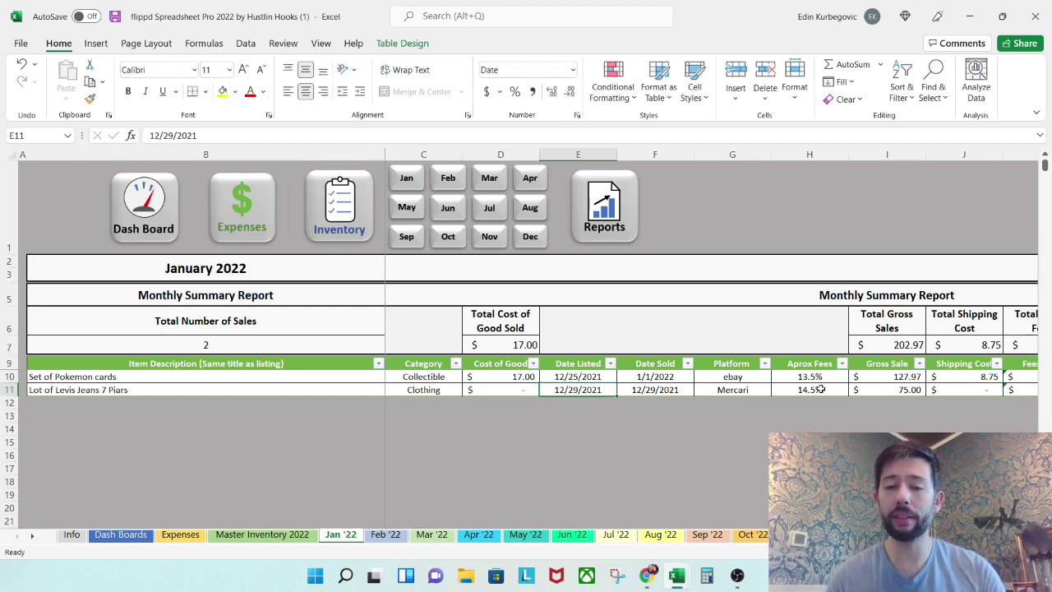
key(Right)
key(Right)
key(Right)
key(Right)
key(Right)
key(Right)
key(Right)
key(Right)
key(Right)
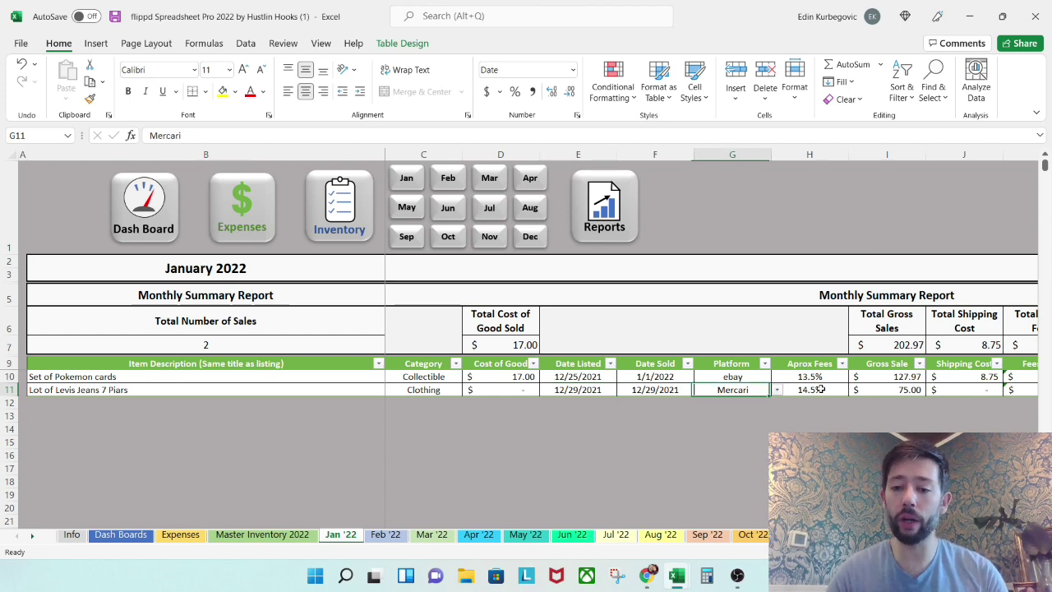
key(Right)
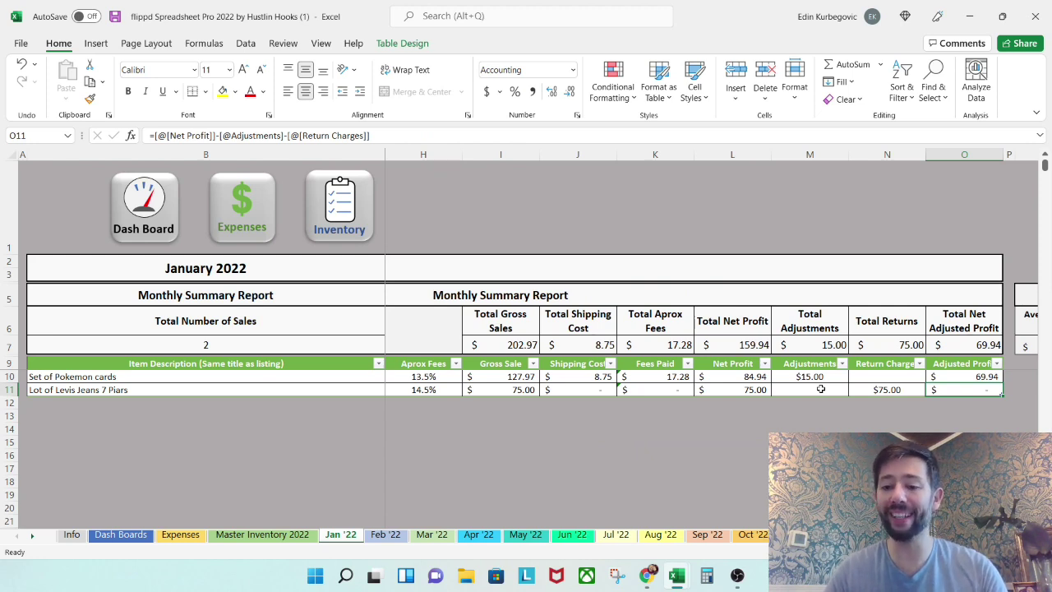
key(Left)
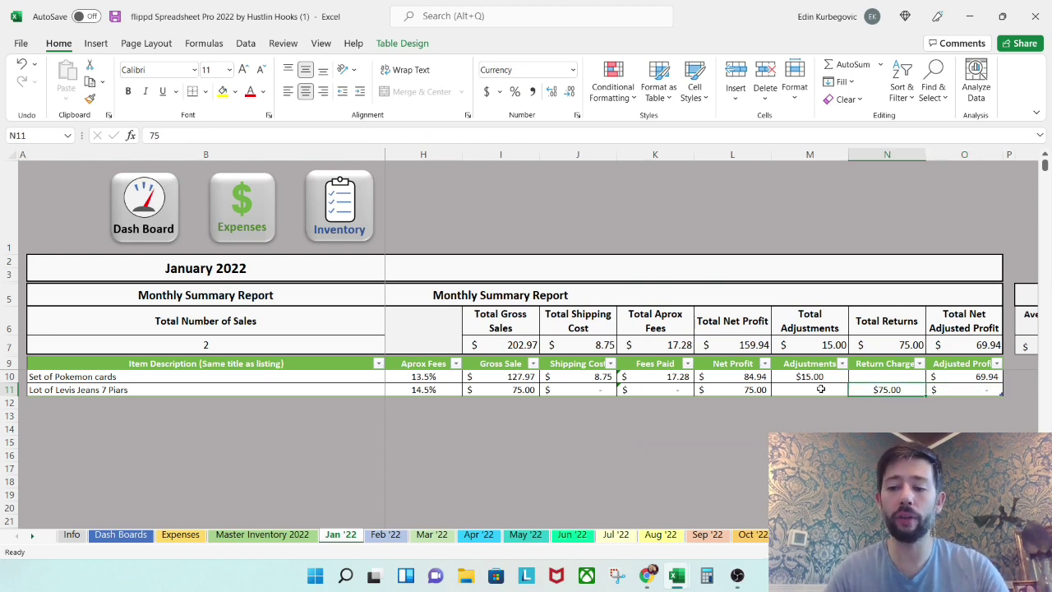
Step: Open the Info sheet and read the definitions and instructions for expenses, listed items, sales and drop-down customization
click(72, 534)
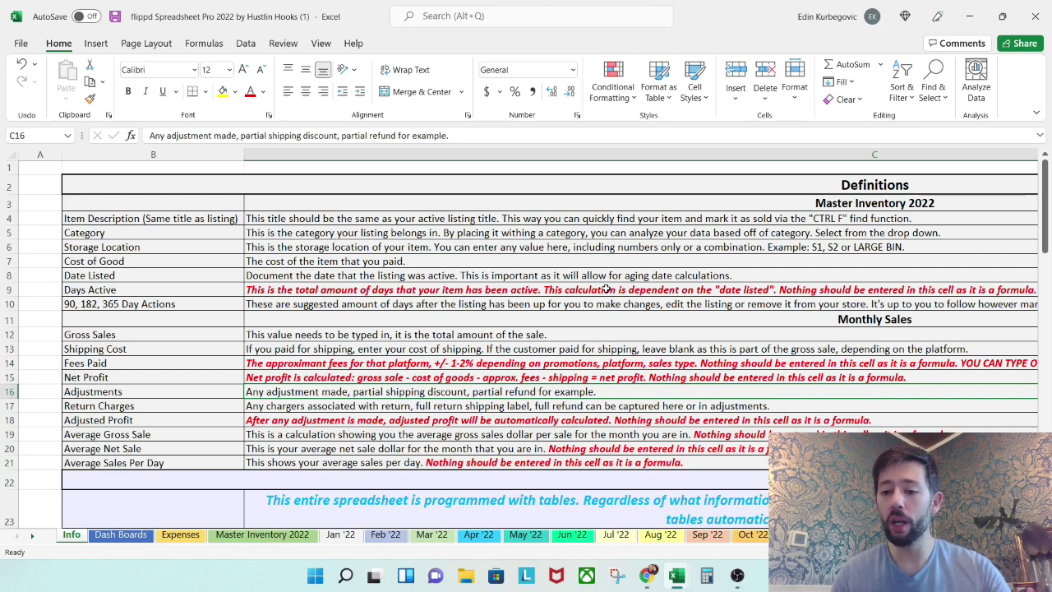
scroll(606, 289, down, 3)
scroll(787, 335, down, 1)
scroll(795, 324, down, 1)
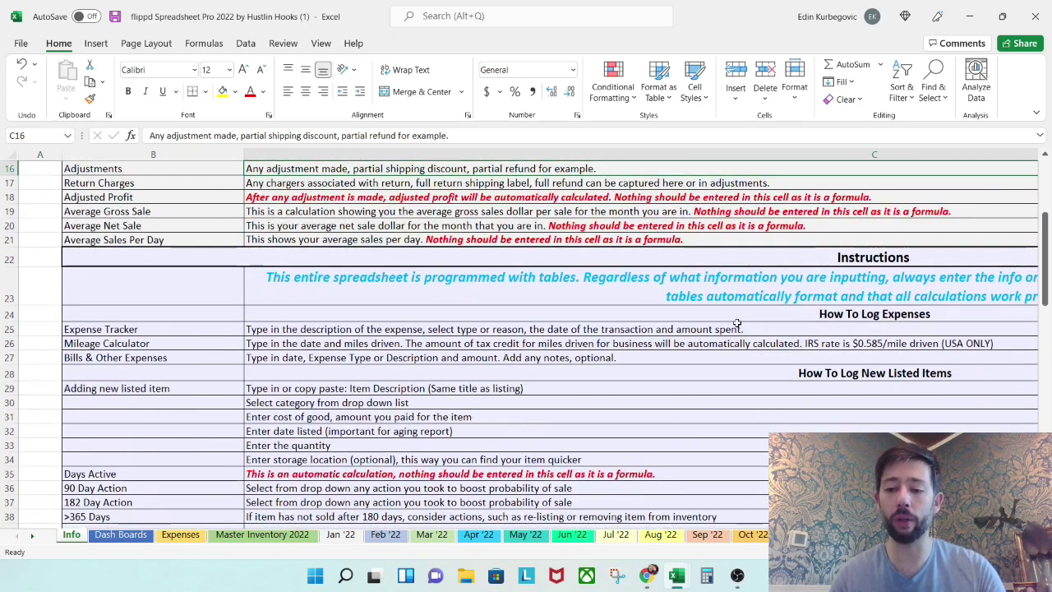
scroll(736, 323, down, 2)
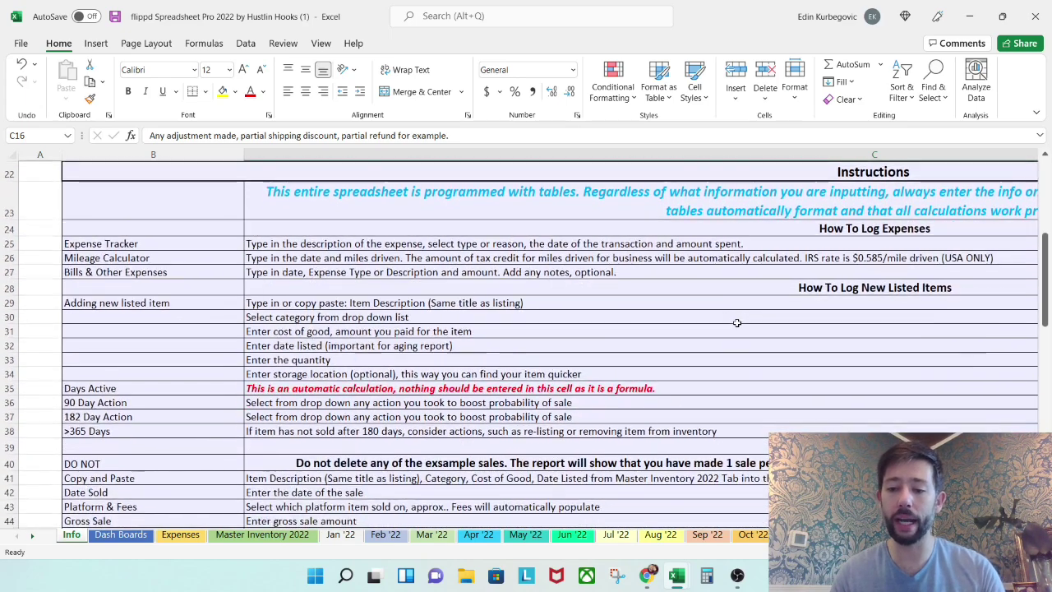
scroll(737, 323, down, 2)
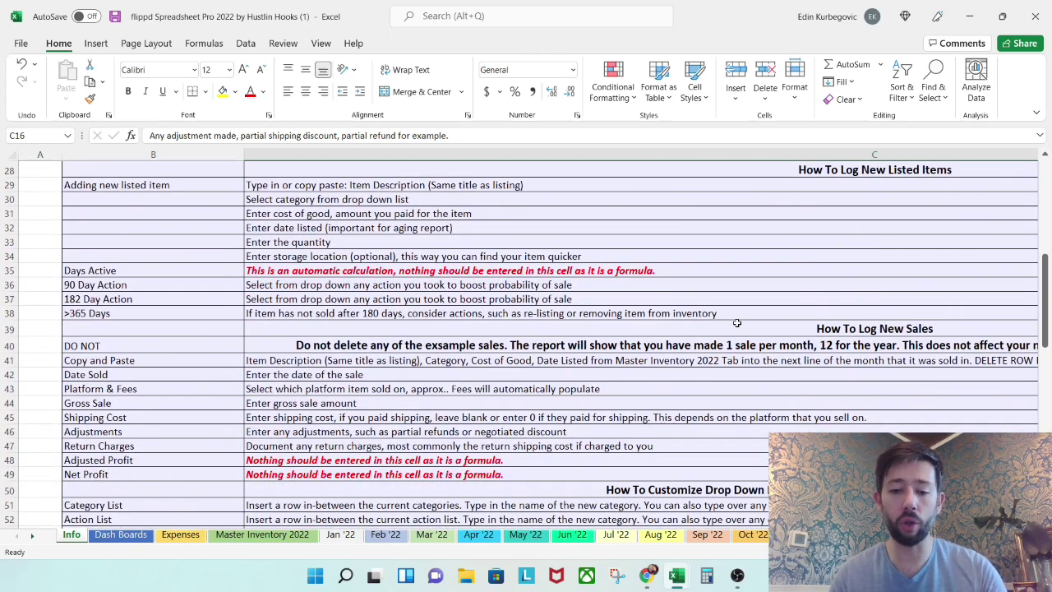
scroll(737, 323, down, 1)
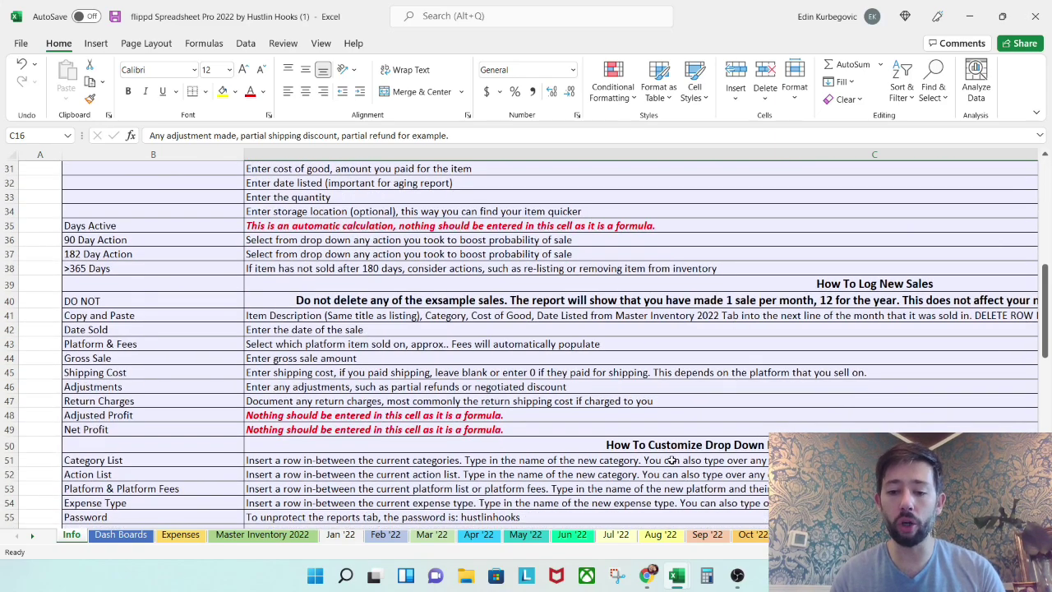
scroll(673, 355, down, 1)
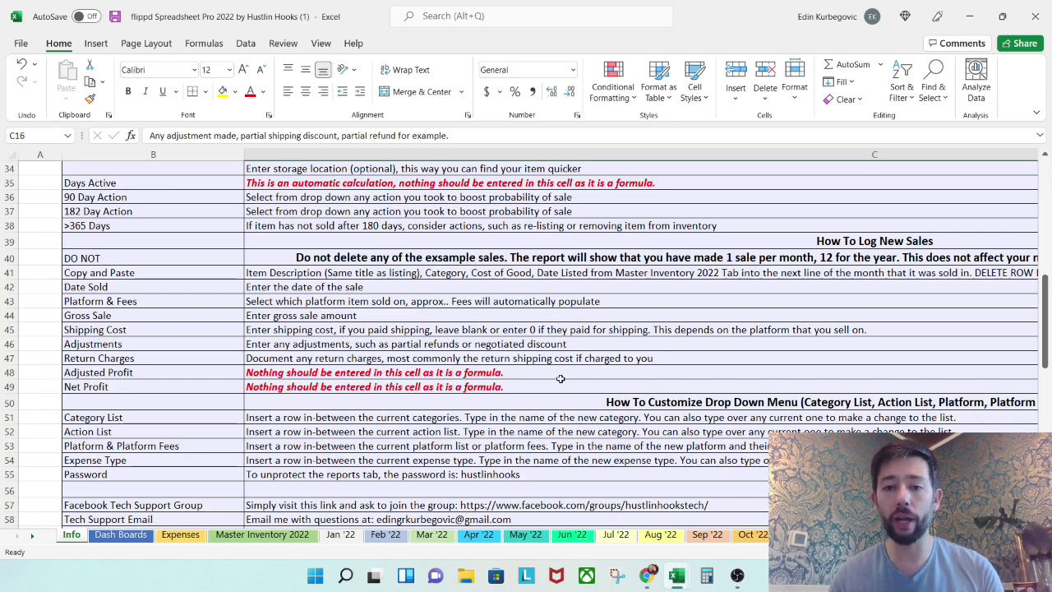
scroll(560, 378, up, 5)
scroll(560, 378, up, 6)
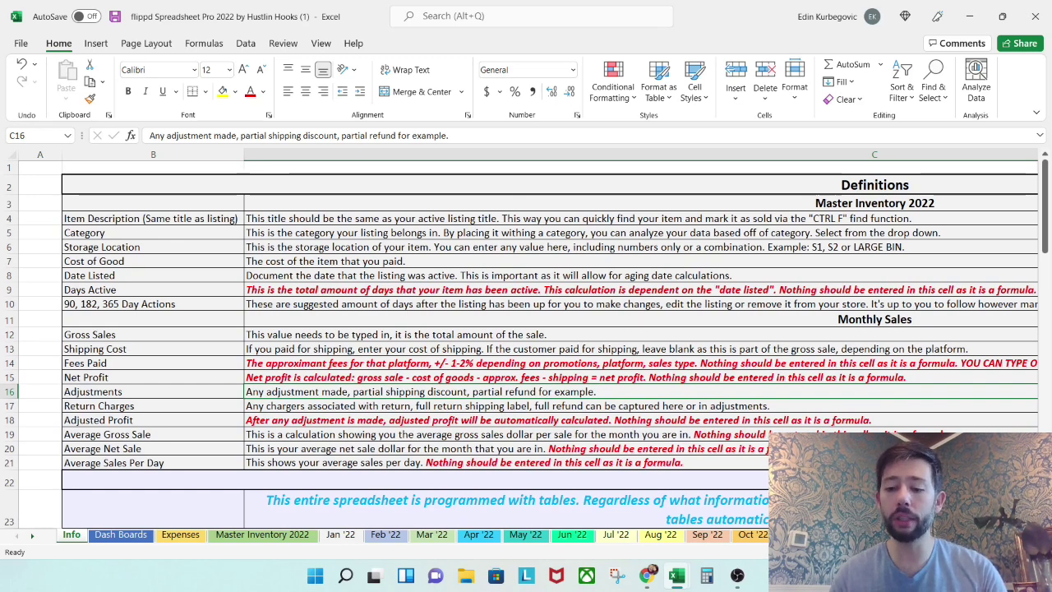
Step: On the sheet holding the drop-down lists, replace the Coins & Money category with Cash Money
click(34, 537)
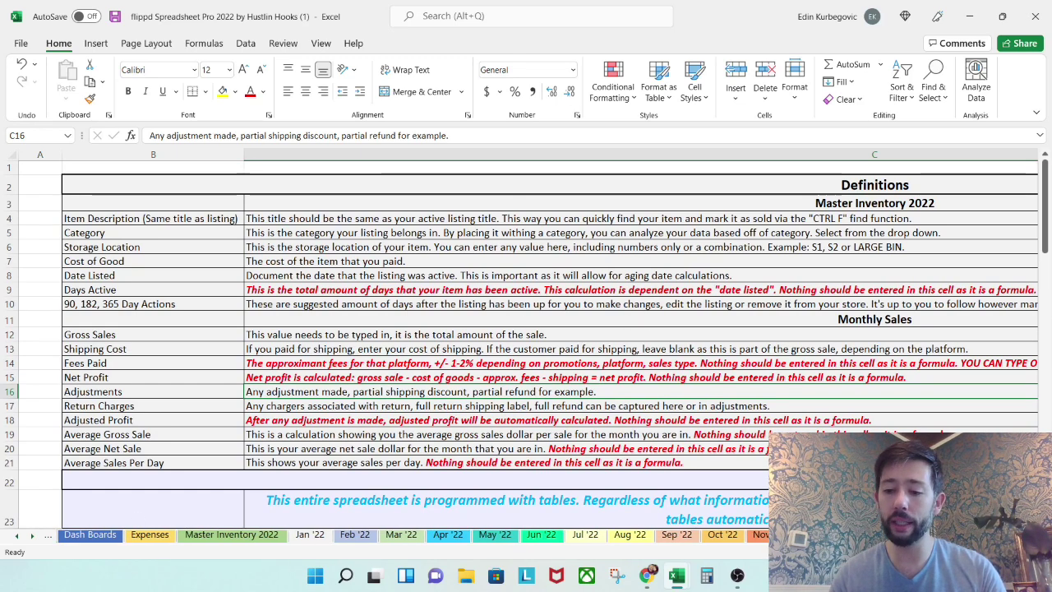
click(309, 534)
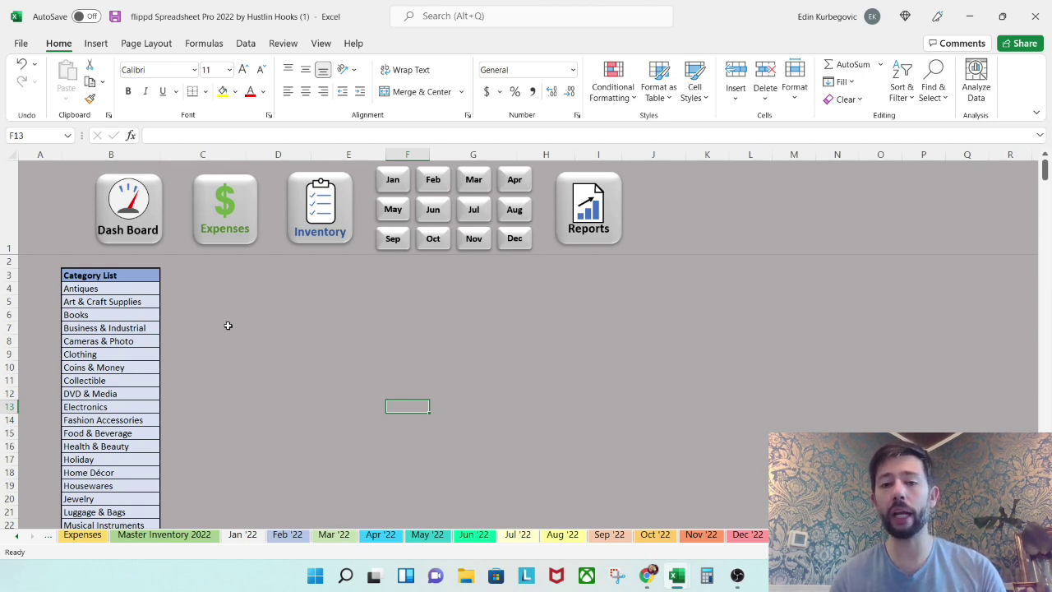
scroll(230, 374, down, 1)
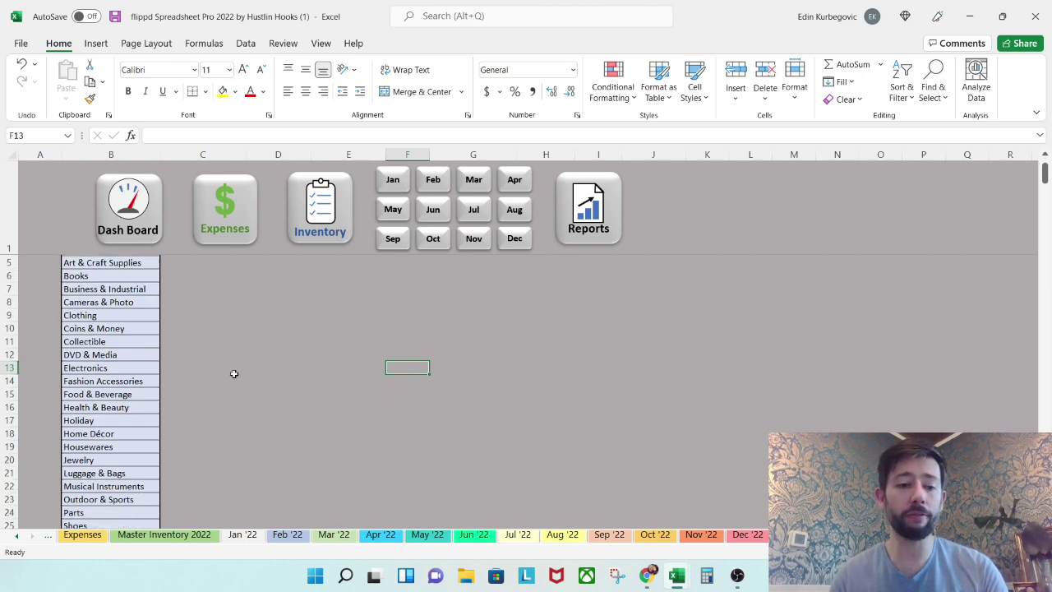
click(94, 317)
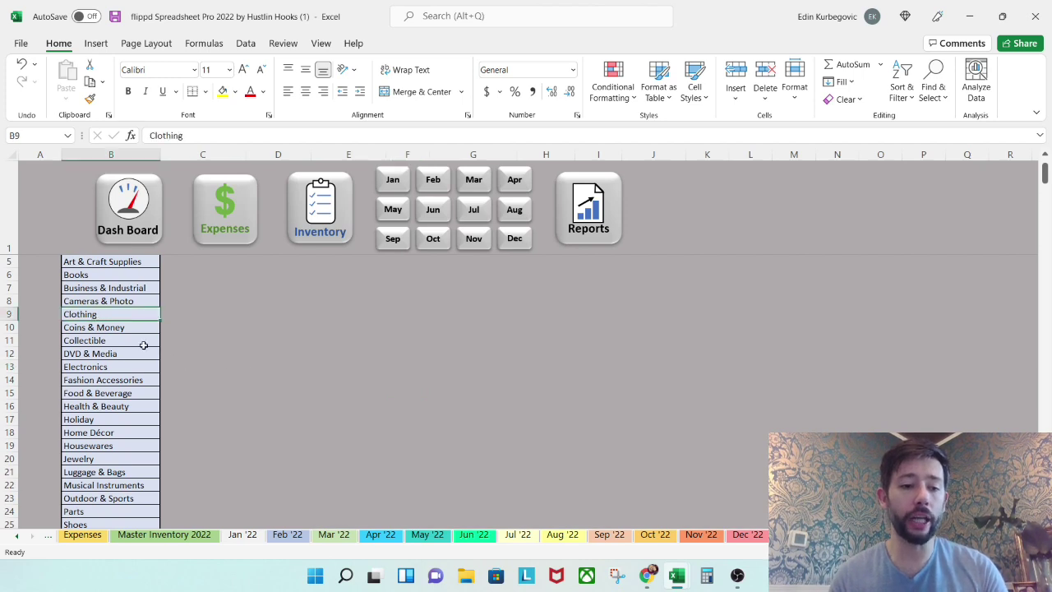
click(136, 328)
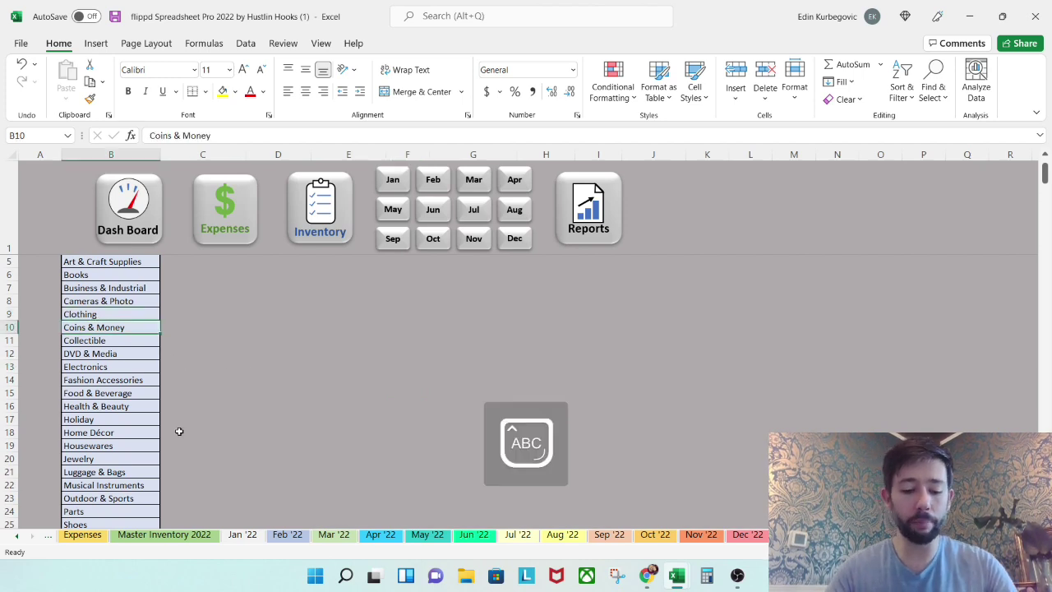
text(Cash Money)
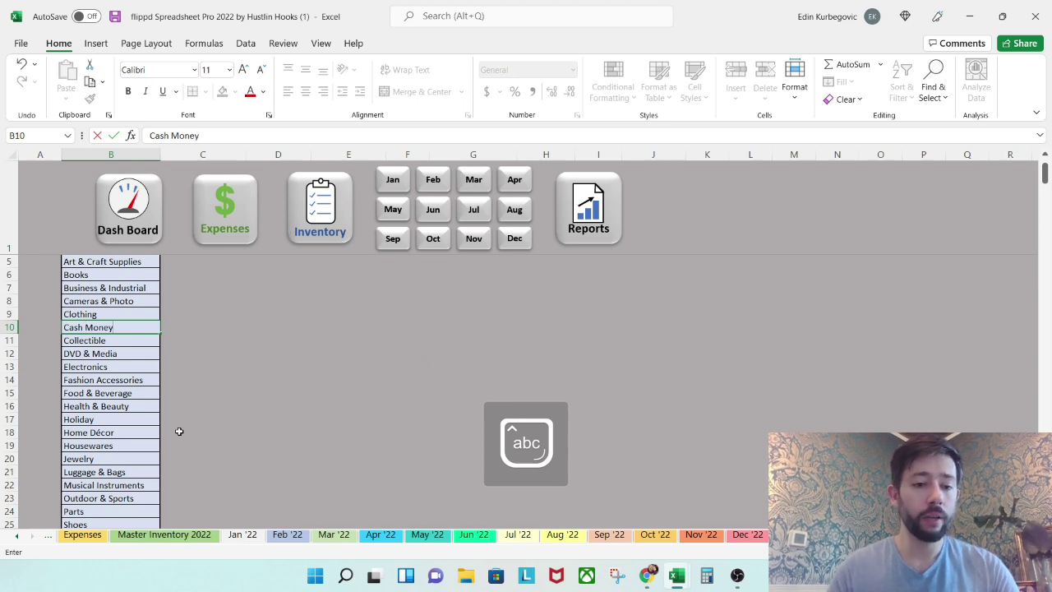
click(251, 330)
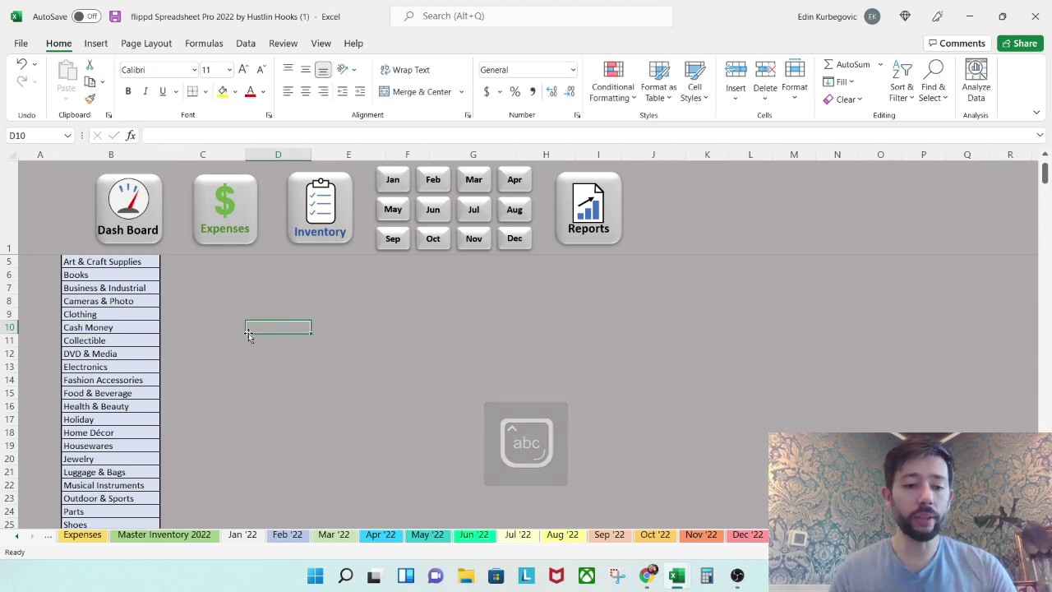
Step: On the January 2022 sheet, check the category choices offered for the Lot of Levis Jeans sale
click(257, 538)
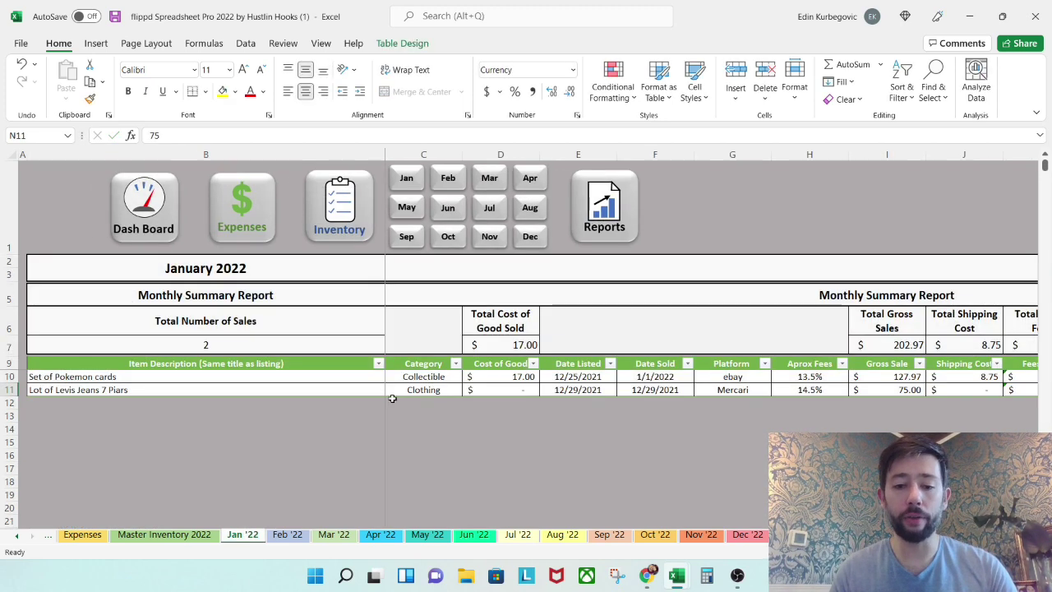
click(446, 388)
click(468, 393)
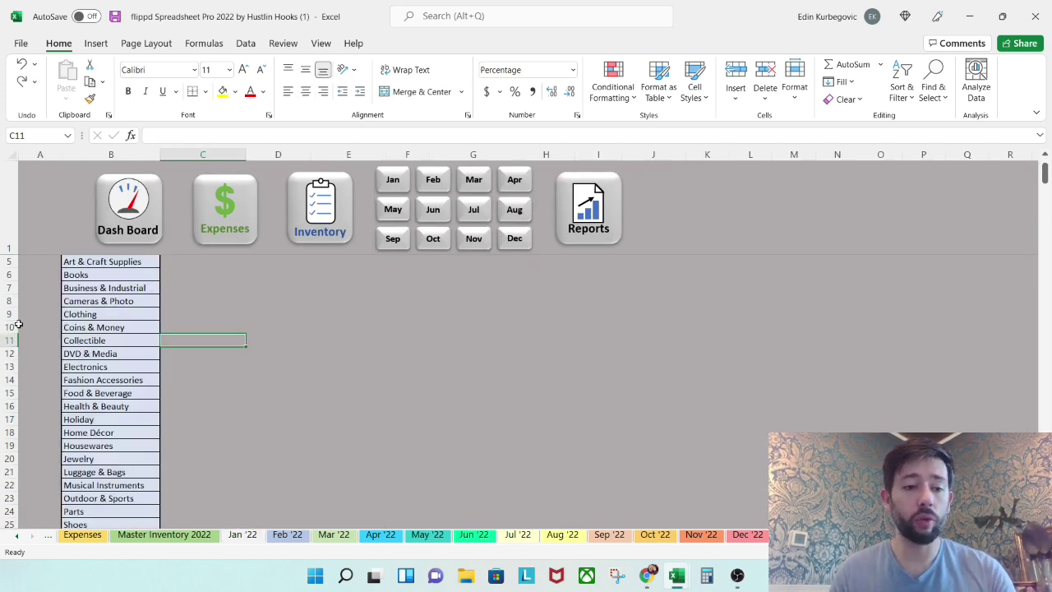
Step: Insert a row above Fashion Accessories in the Category List and enter Dolls as a new category
scroll(28, 303, up, 1)
click(77, 288)
scroll(100, 320, down, 3)
scroll(100, 321, down, 1)
click(99, 458)
scroll(97, 368, up, 2)
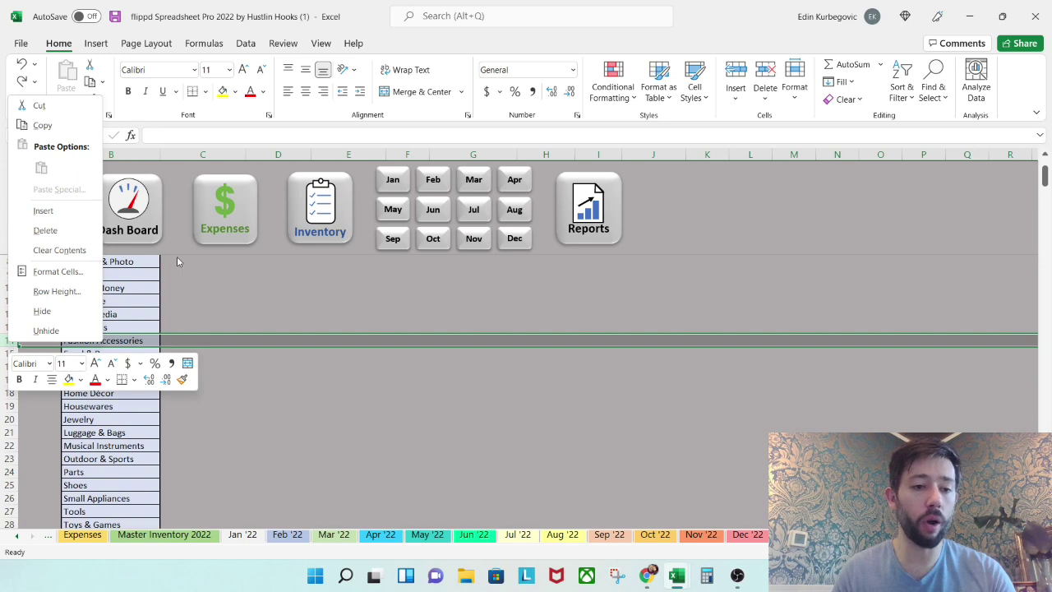
click(71, 212)
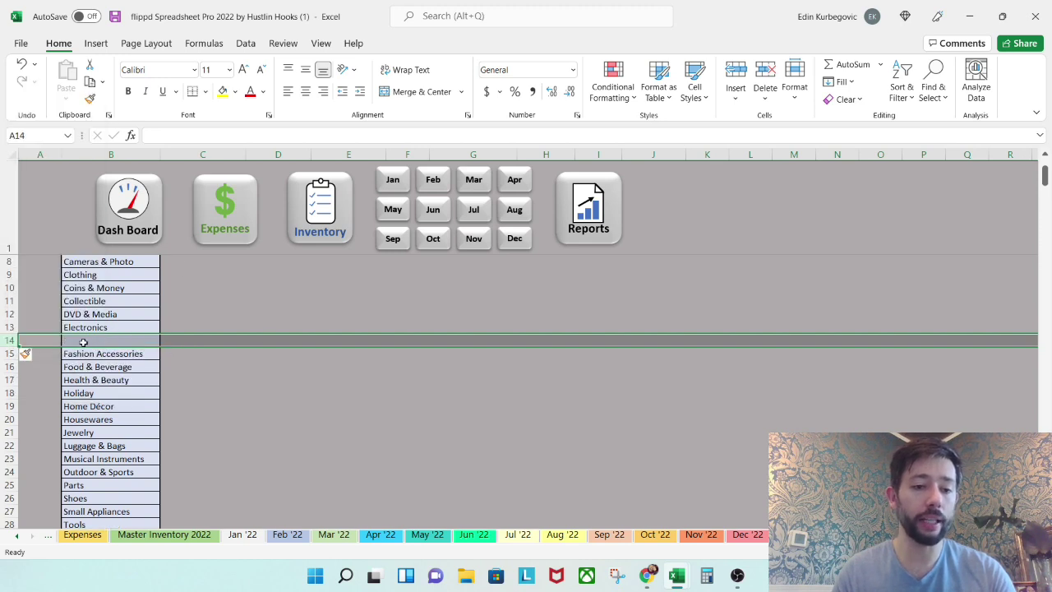
click(85, 340)
key(Caps_Lock)
text(Dolls)
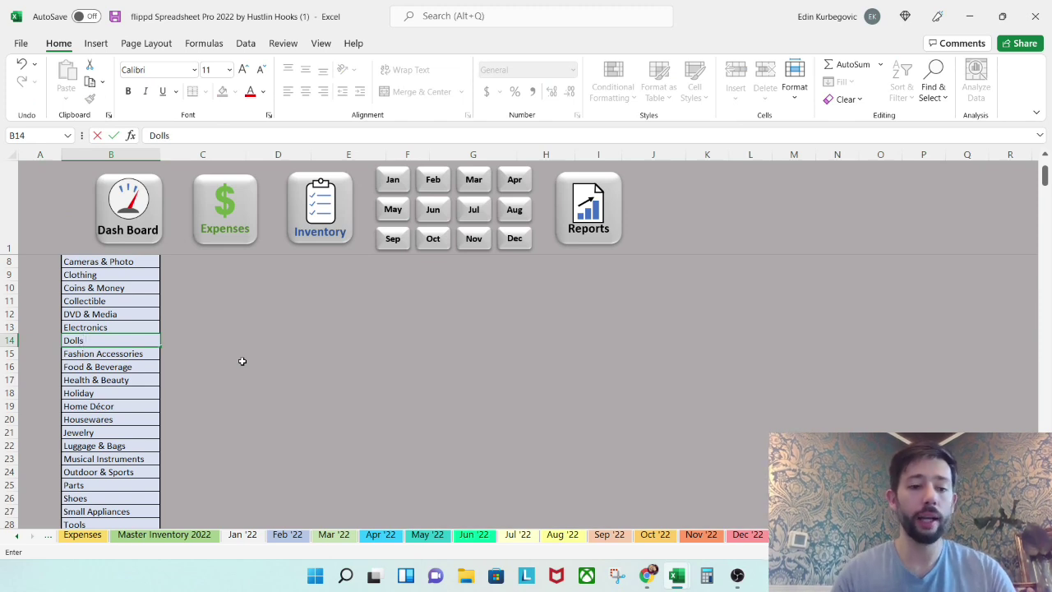
click(243, 363)
Step: Look for Dolls among the category choices of the Lot of Levis Jeans sale on the January 2022 sheet, keeping its category
click(243, 534)
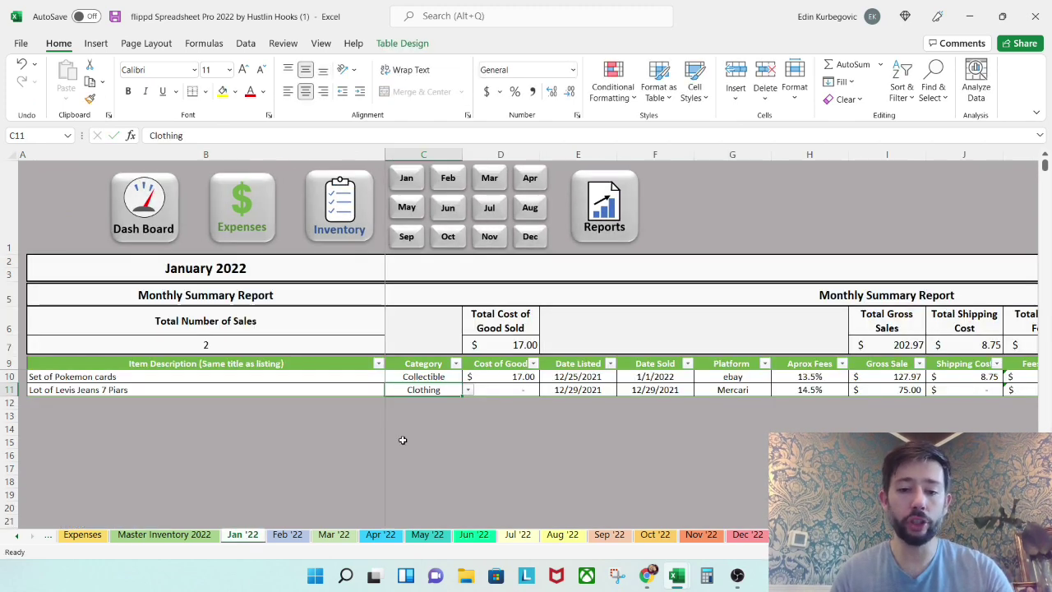
click(467, 391)
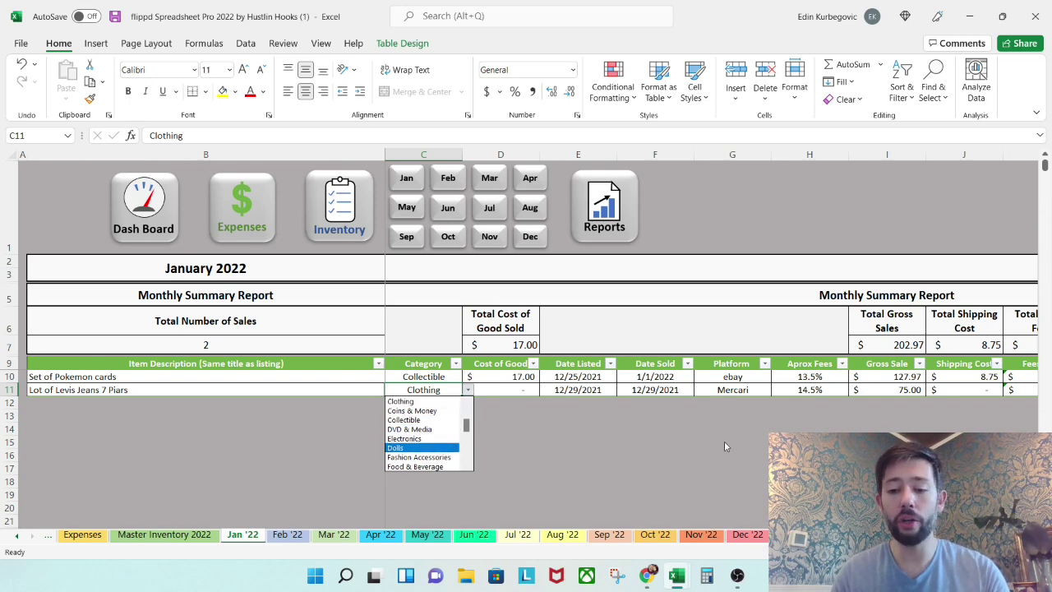
key(Escape)
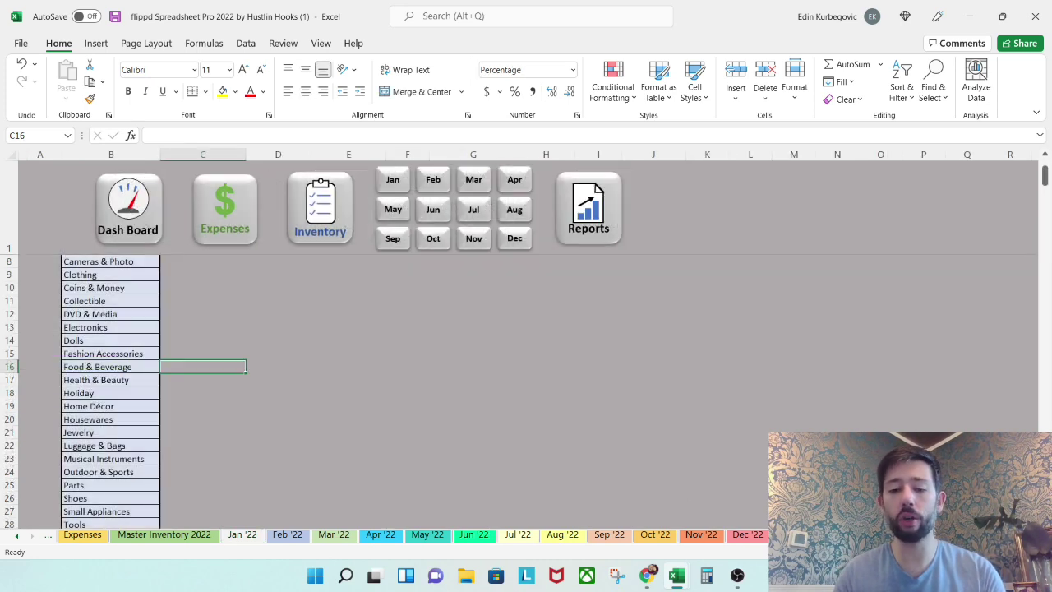
Step: Undo the Dolls entry and the row inserted for it in the Category List
click(337, 381)
key(Left)
key(Left)
key(Left)
key(Up)
key(Up)
key(Up)
key(ctrl+z)
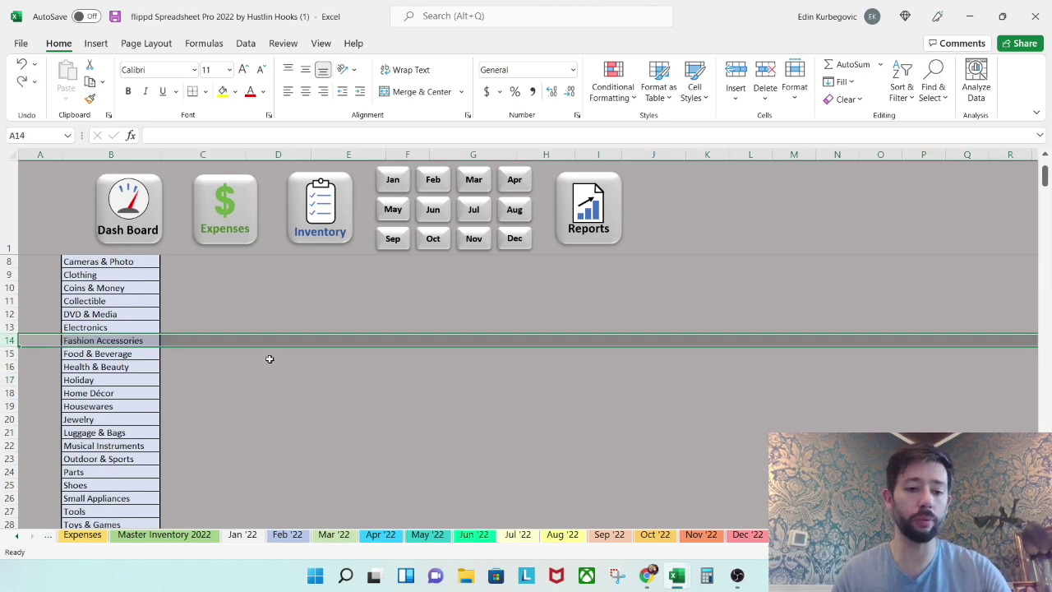
Step: Examine the Action List and the 90 Day, 182 Day and >365 Days columns on the Master Inventory 2022 sheet
click(279, 356)
scroll(248, 357, down, 5)
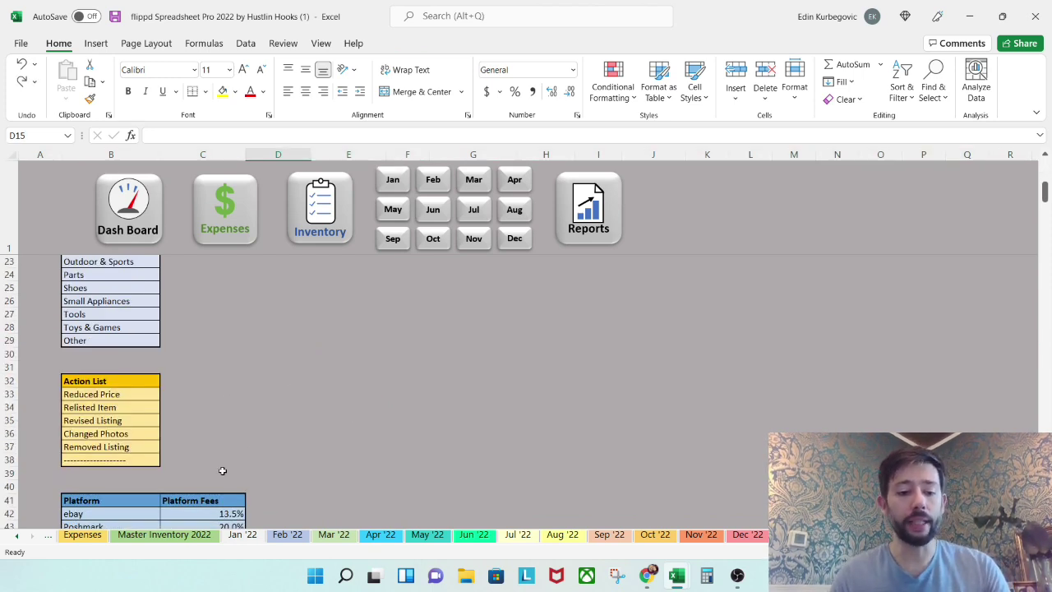
click(172, 535)
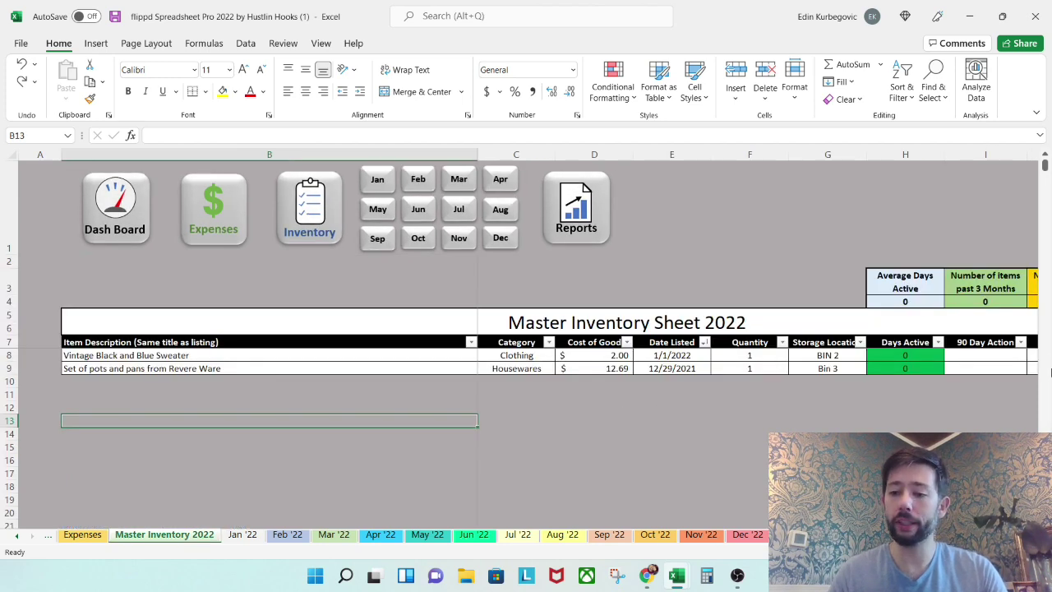
scroll(756, 329, right, 3)
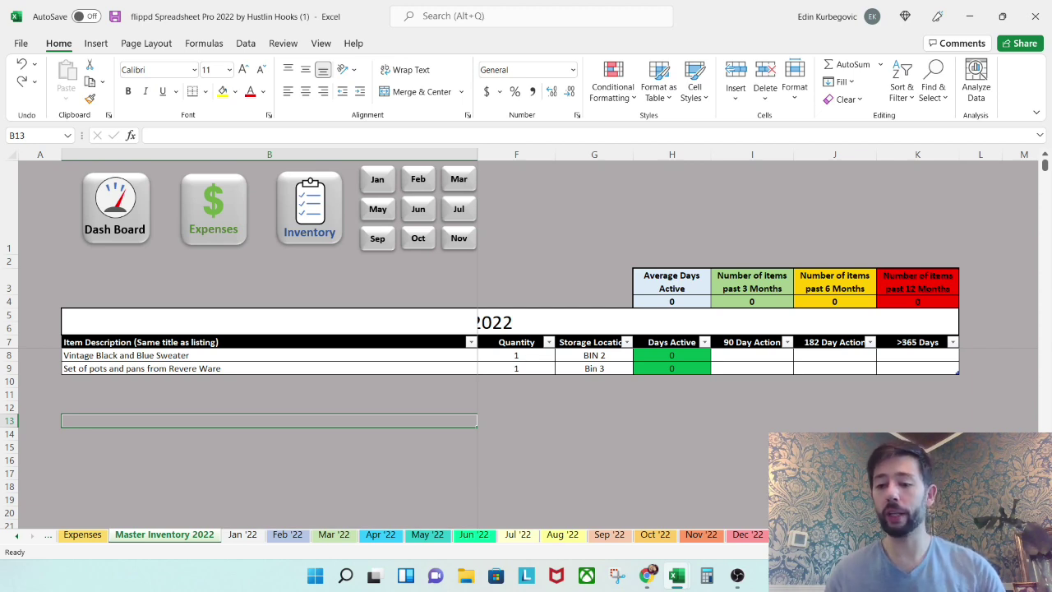
Step: View the 90 Day Action choices for the Vintage Black and Blue Sweater without selecting one
click(788, 356)
click(799, 356)
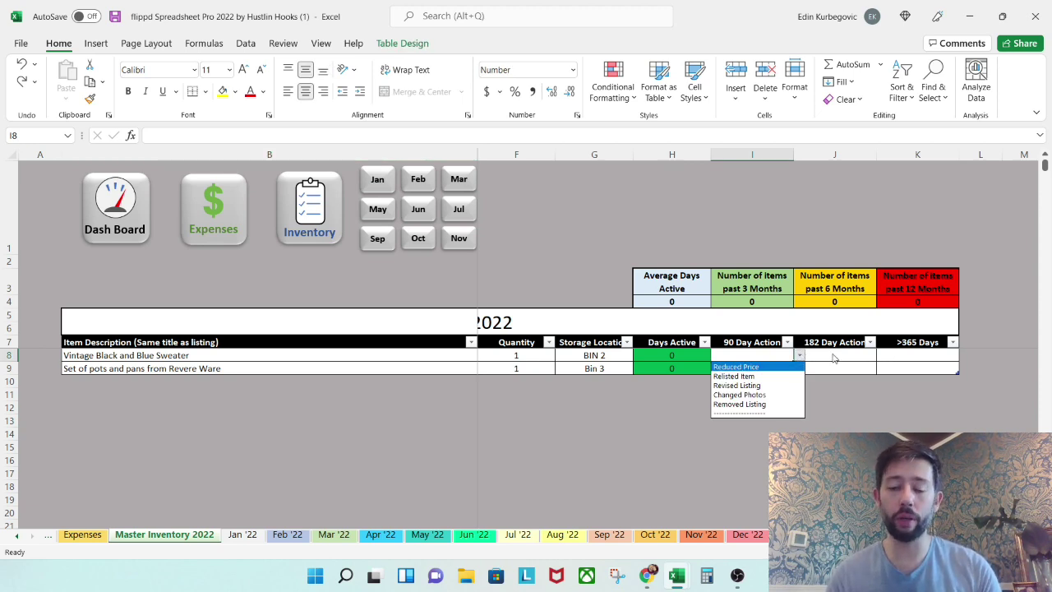
key(Escape)
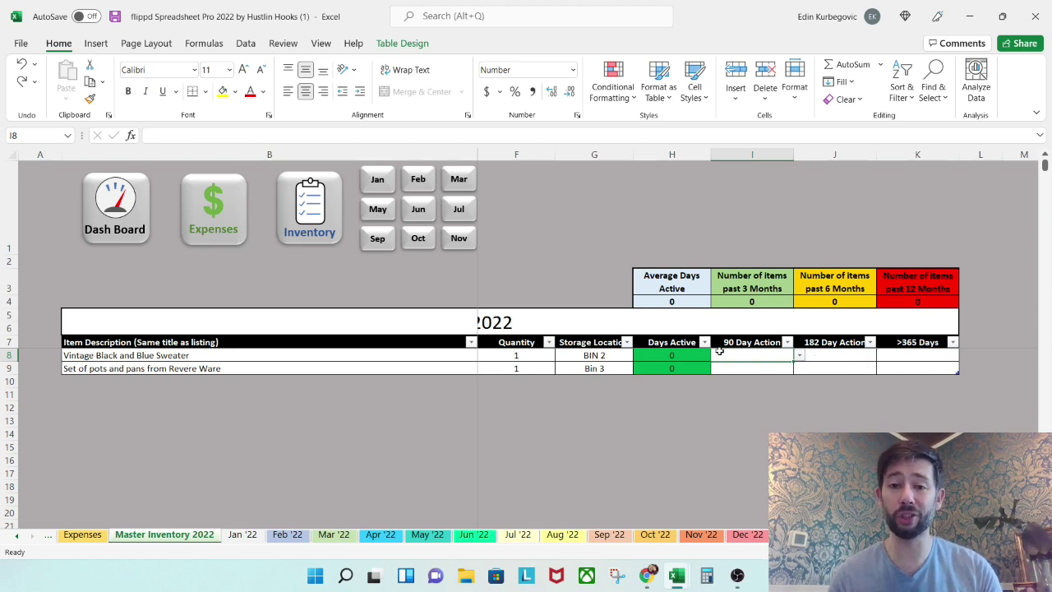
Step: Insert a row above Etsy in the Platform table and enter Amzon with a 17% platform fee
key(ctrl+Page_Down)
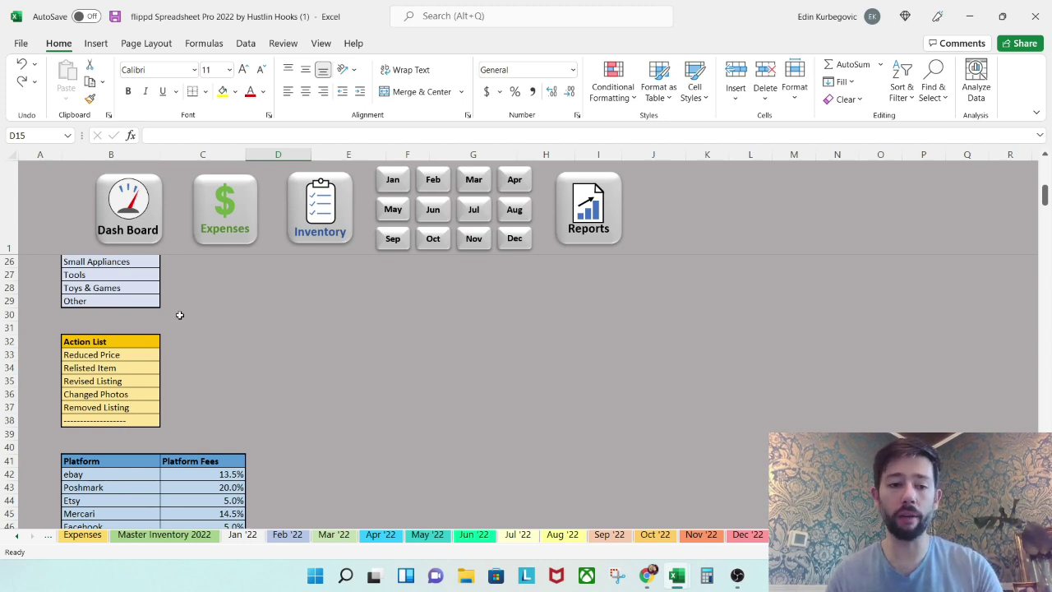
scroll(260, 322, down, 3)
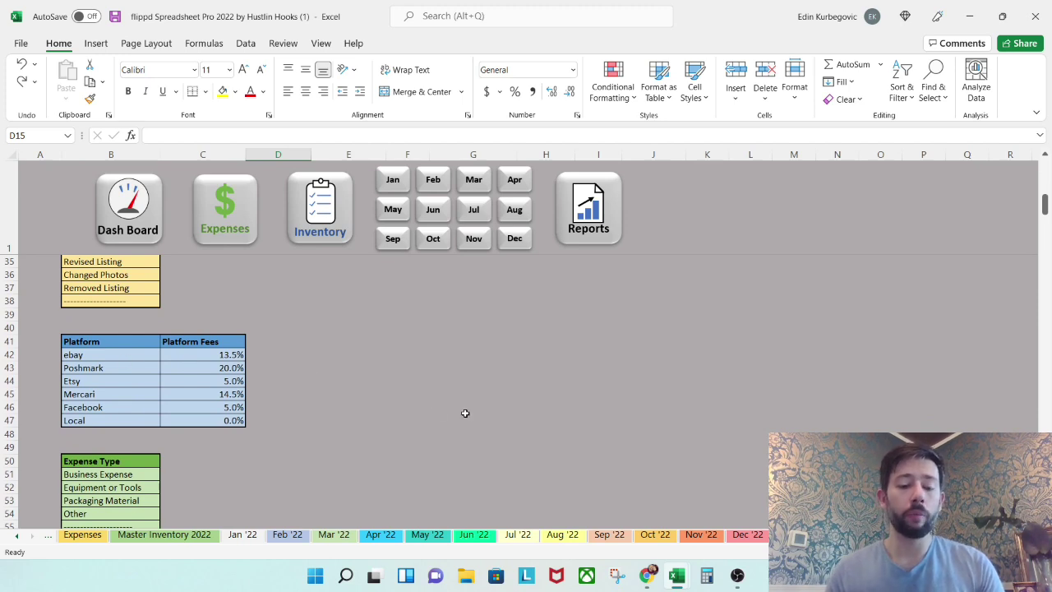
right_click(10, 380)
click(82, 244)
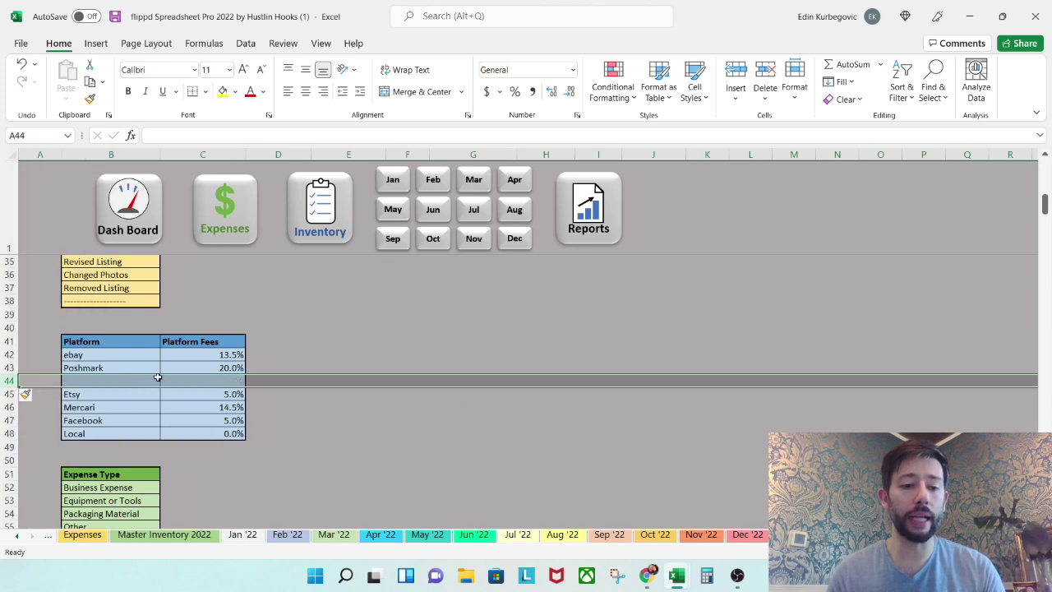
click(136, 380)
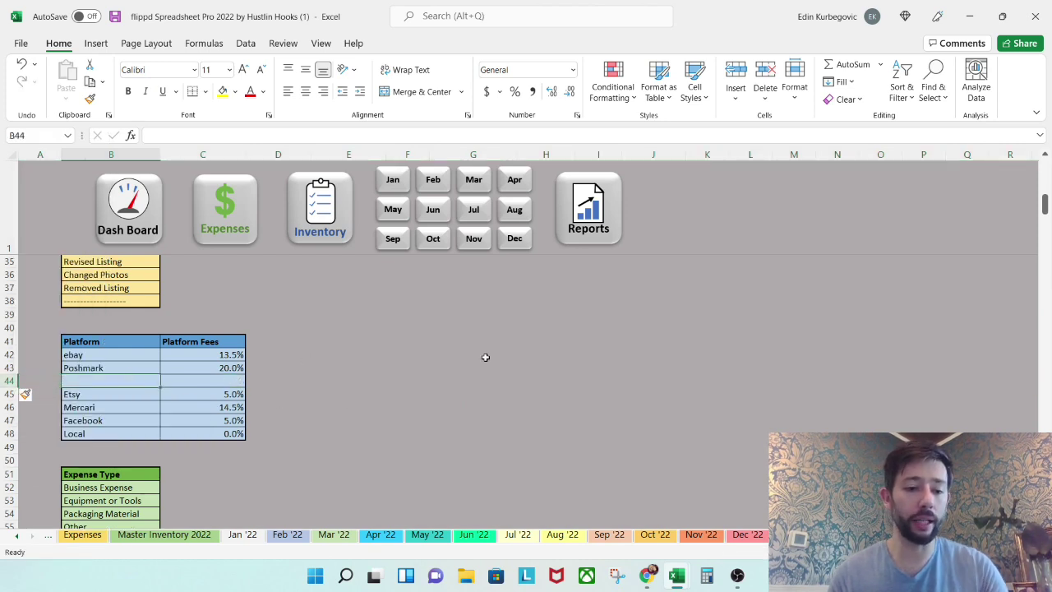
key(Caps_Lock)
text(A)
key(Caps_Lock)
text(mzon)
key(Tab)
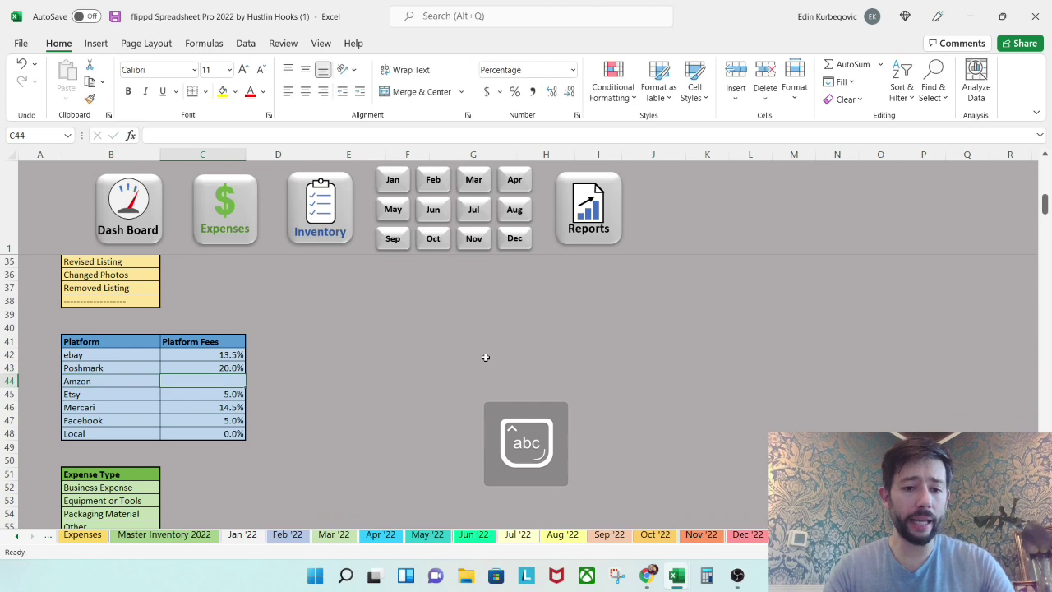
text(17)
key(Return)
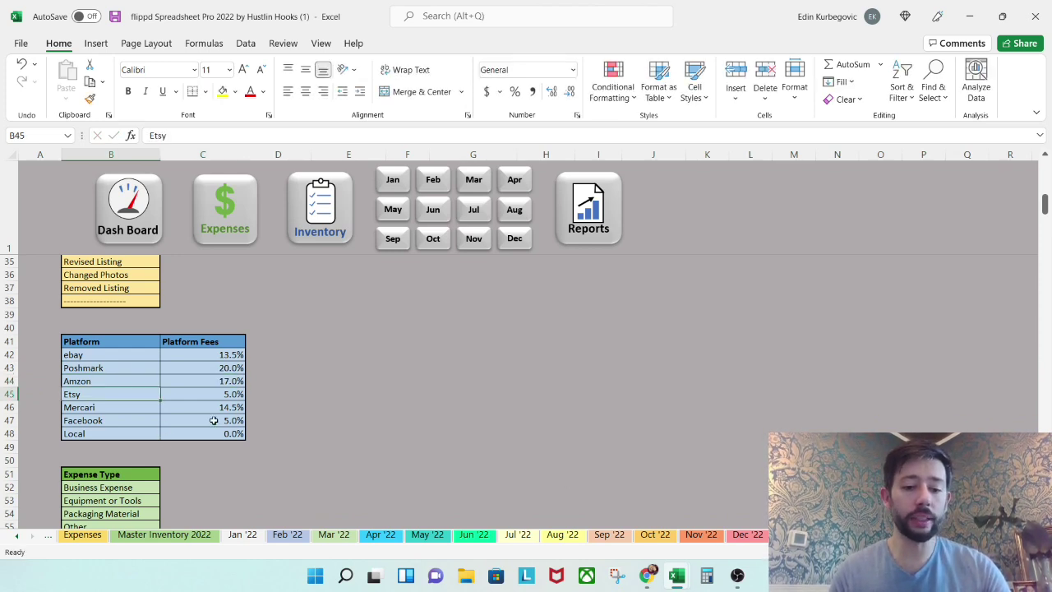
Step: Change the platform of the Lot of Levis Jeans sale on the January 2022 sheet to Amzon
click(245, 534)
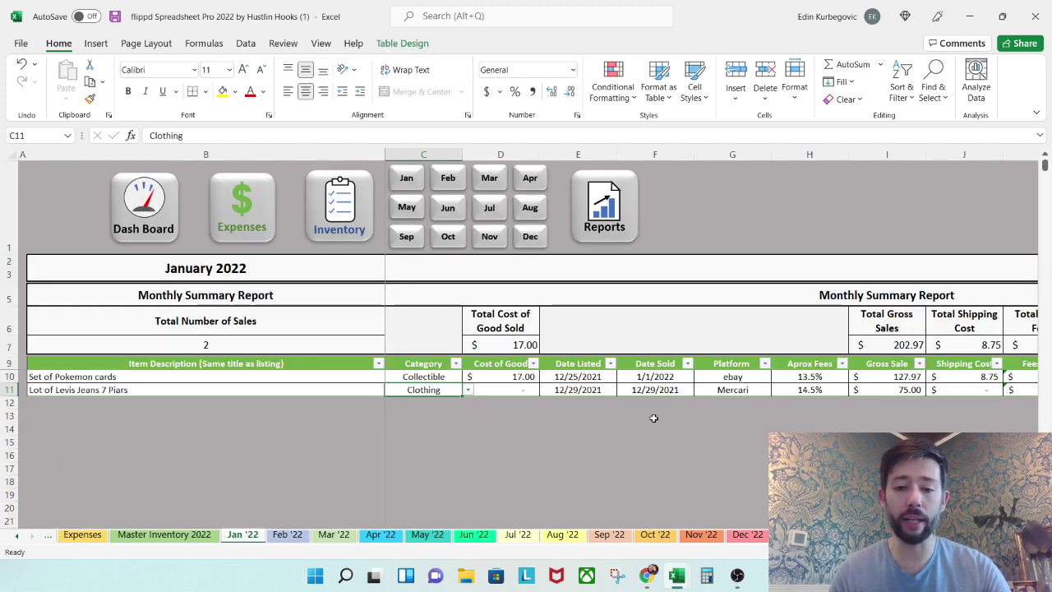
click(763, 389)
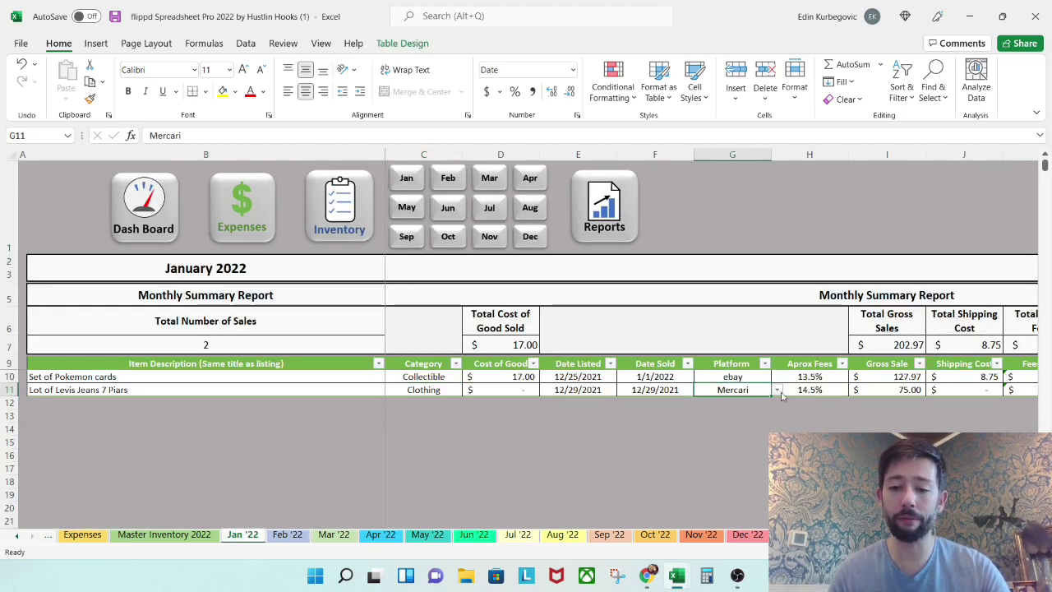
click(776, 389)
click(759, 421)
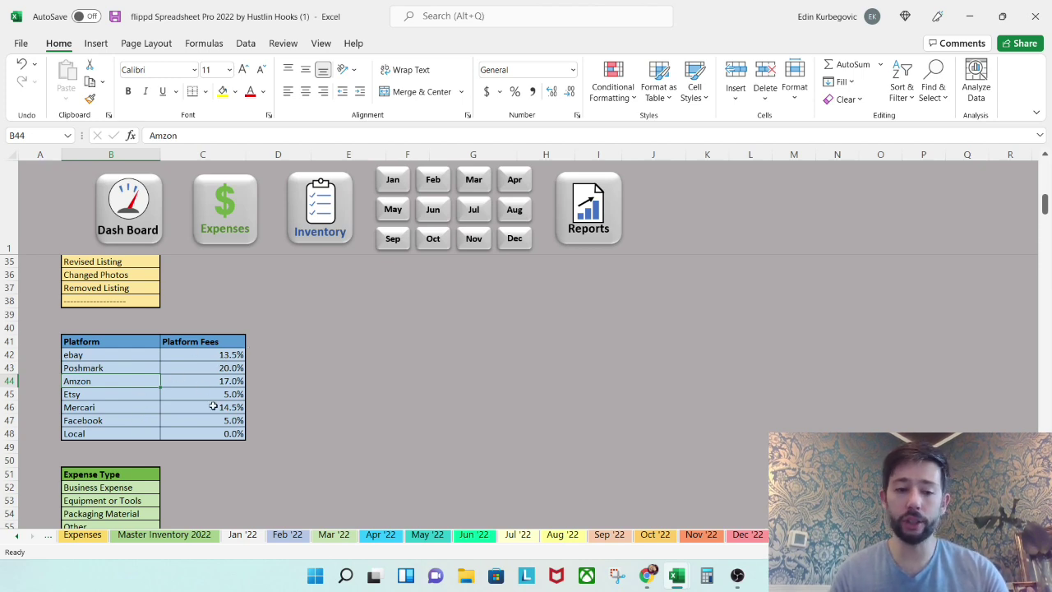
Step: Set the platform fees to 17% for ebay, 25% for Poshmark and 5% for Amzon
click(204, 360)
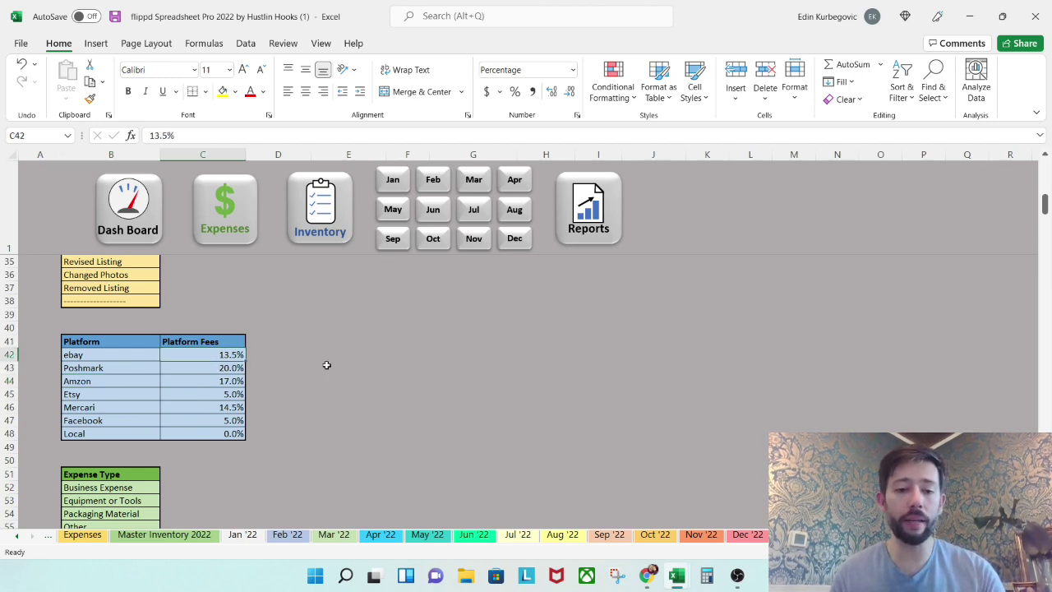
text(17)
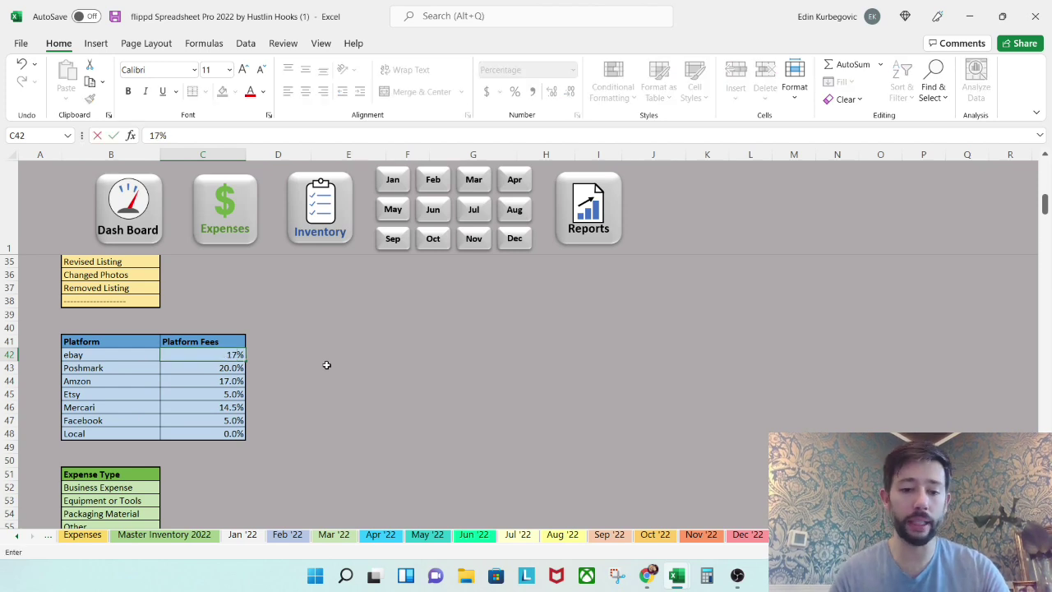
key(Return)
text(25)
key(Return)
text(5)
key(Return)
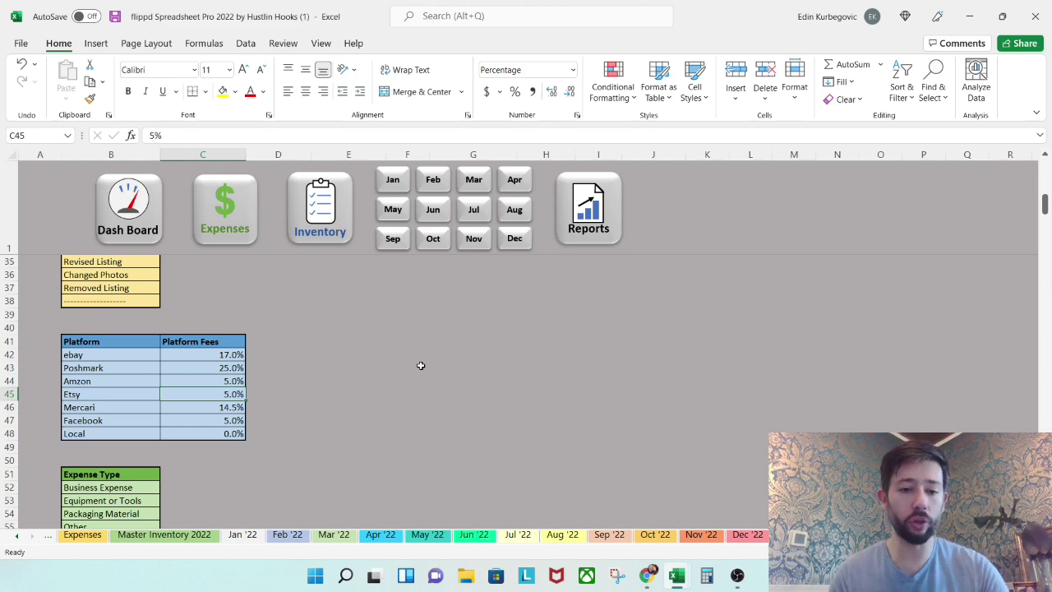
Step: Undo the fee edits, the Levis Jeans sale's platform change and the Amzon row added to the Platform table
key(ctrl+z)
key(ctrl+z)
key(ctrl+z)
key(ctrl+z)
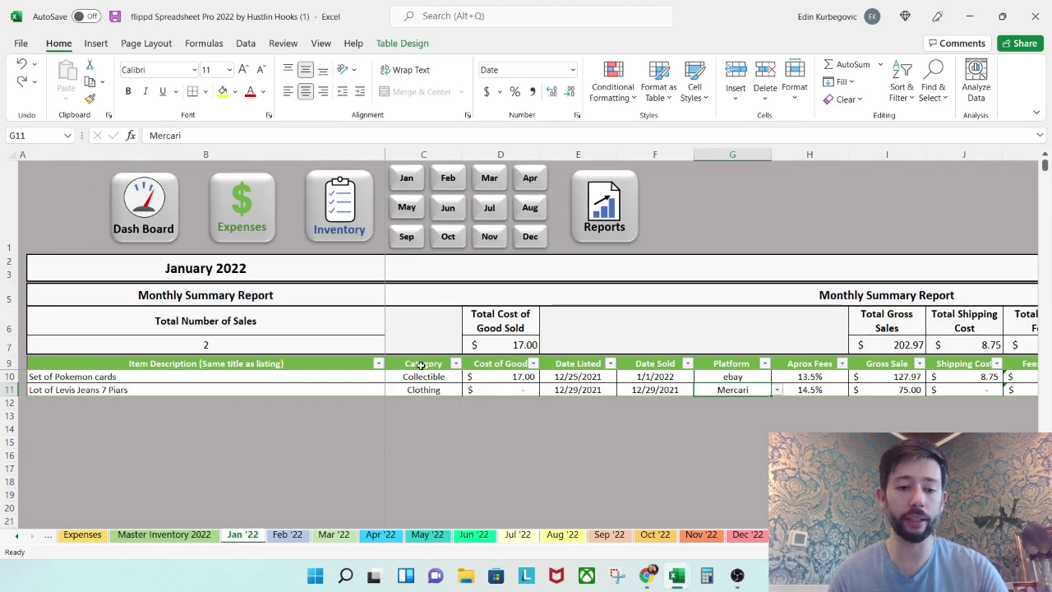
key(ctrl+z)
key(ctrl+z)
key(ctrl+z)
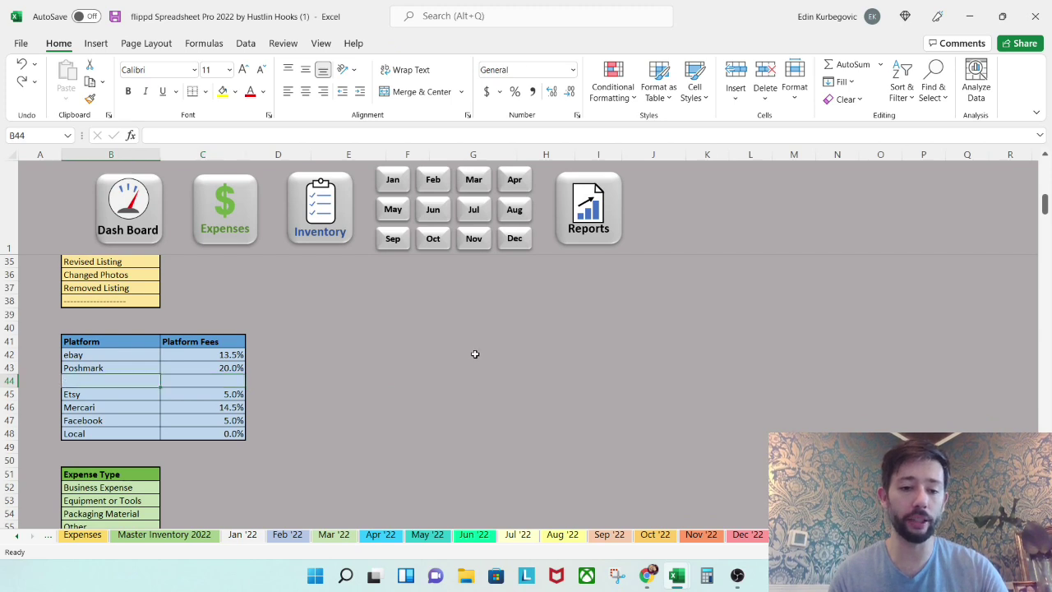
click(321, 354)
Step: Review the Expense Type list and return to the Master Inventory 2022 sheet
scroll(322, 353, down, 2)
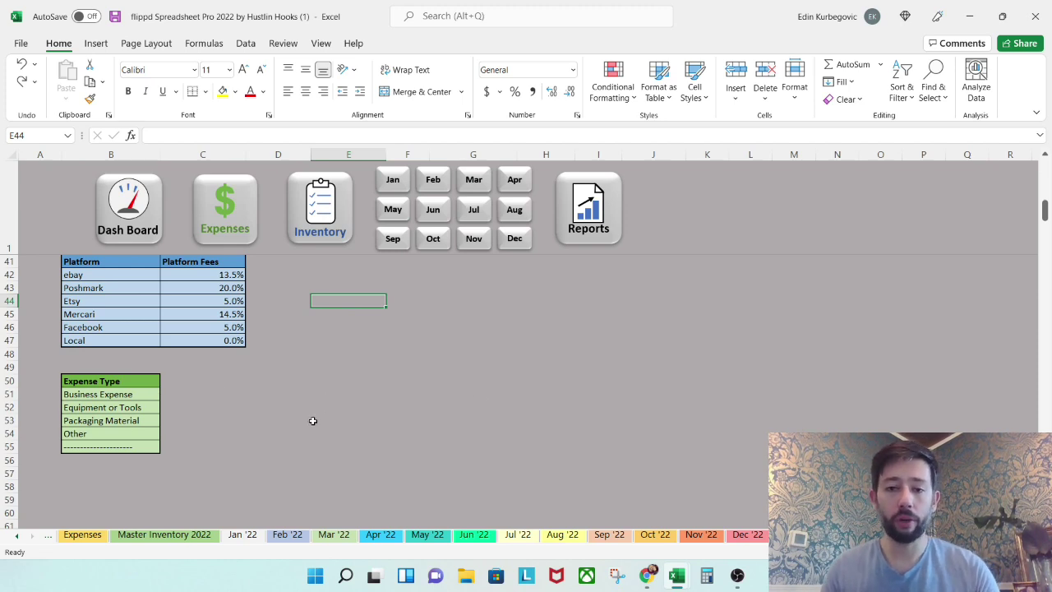
key(ctrl+Page_Up)
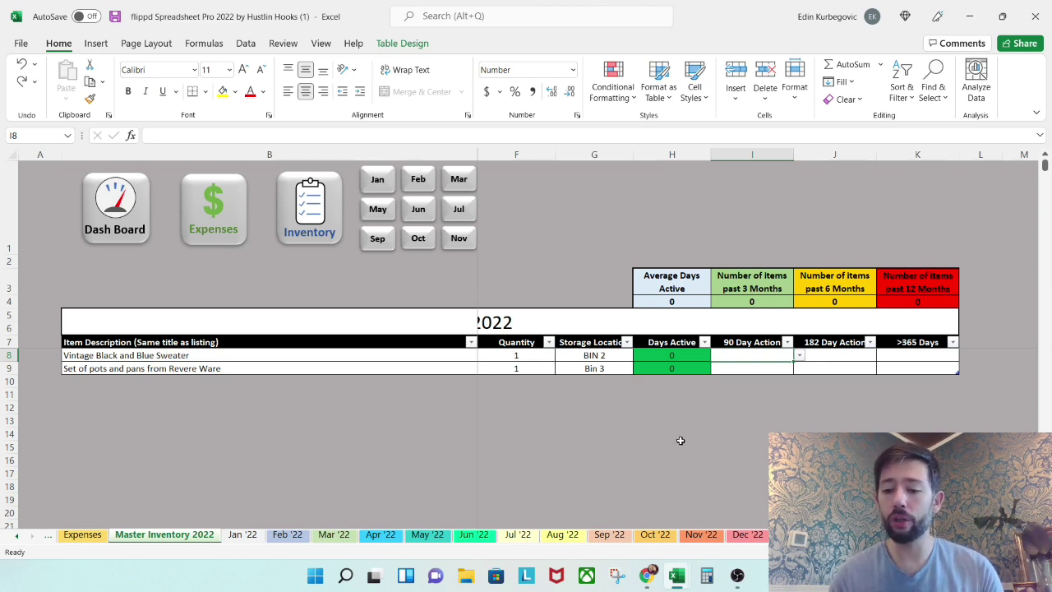
scroll(678, 441, left, 2)
scroll(757, 261, left, 2)
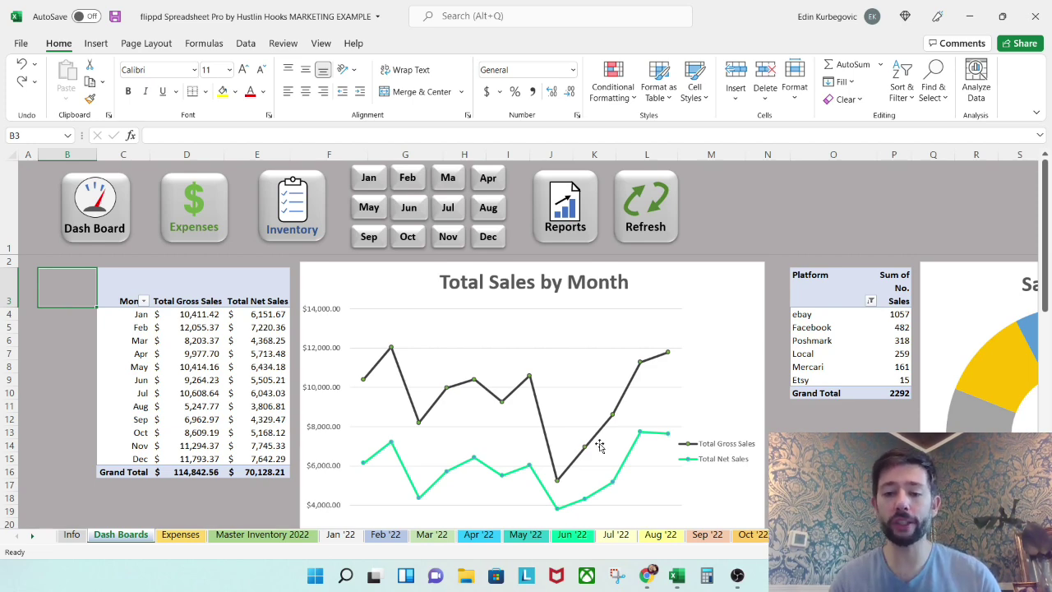
Step: Examine the monthly sales, platform and category charts on the Dash Boards sheet of the MARKETING EXAMPLE workbook
scroll(604, 444, down, 1)
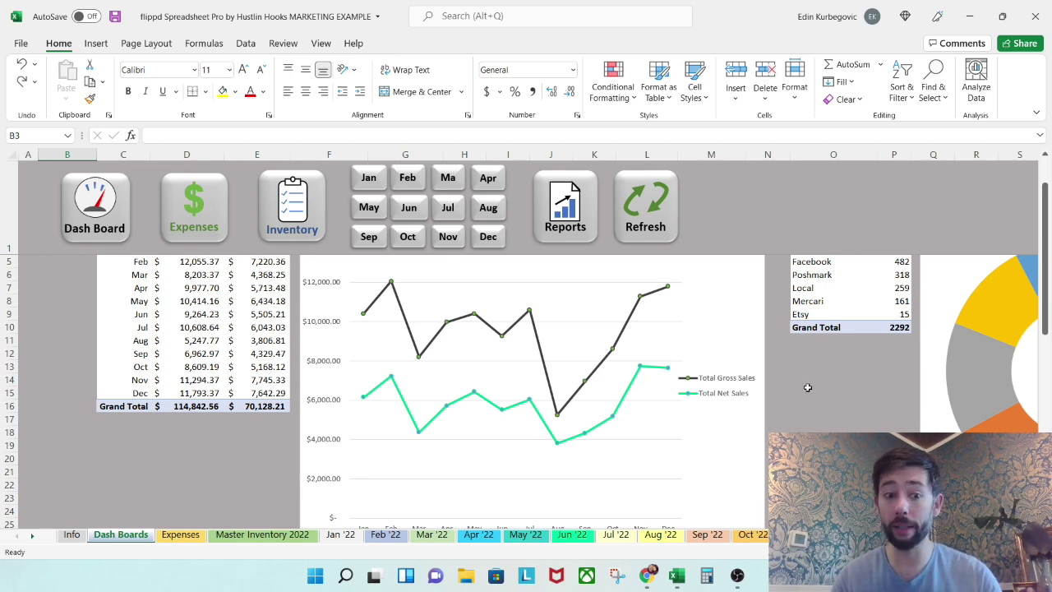
scroll(566, 441, down, 1)
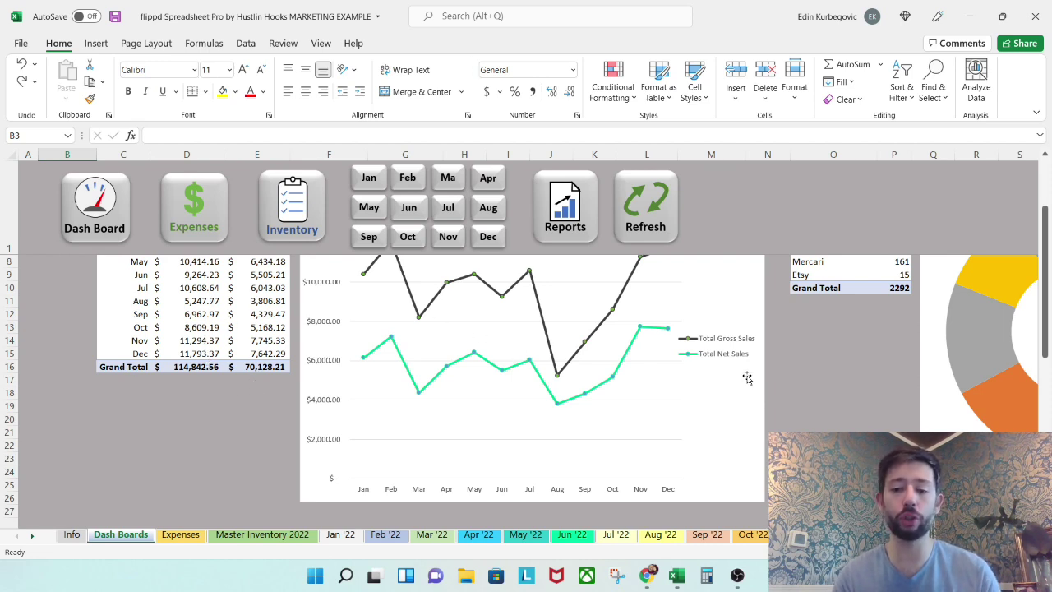
scroll(996, 348, up, 2)
scroll(996, 348, right, 2)
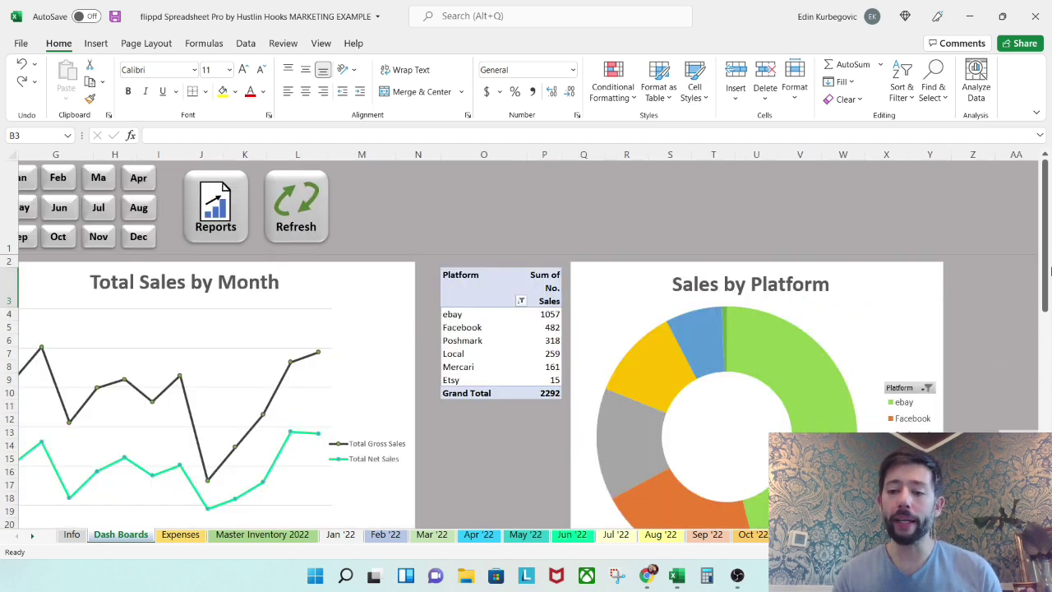
drag(1045, 244, 1048, 251)
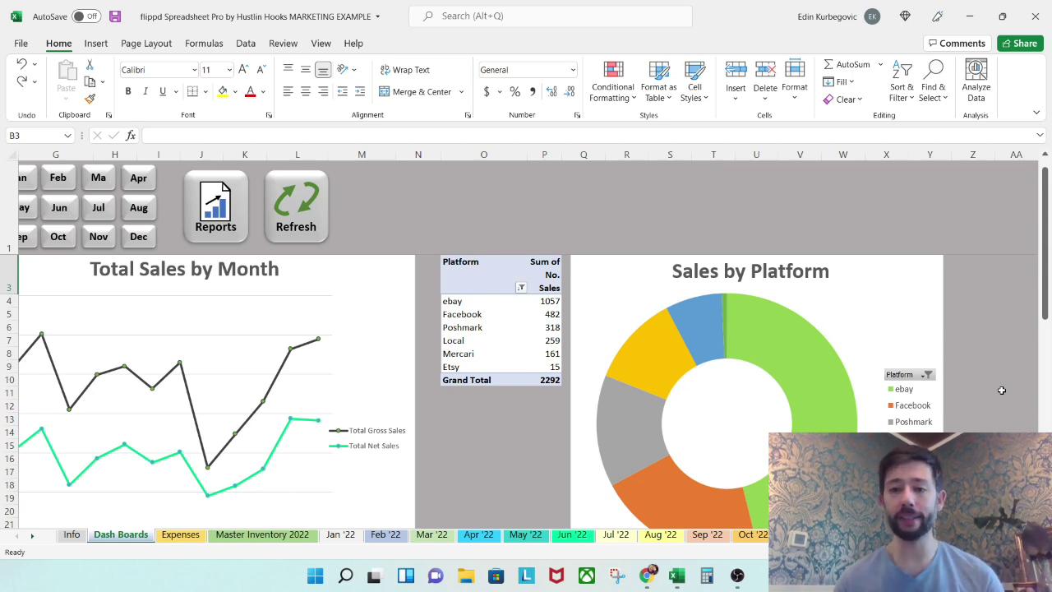
scroll(1001, 390, down, 1)
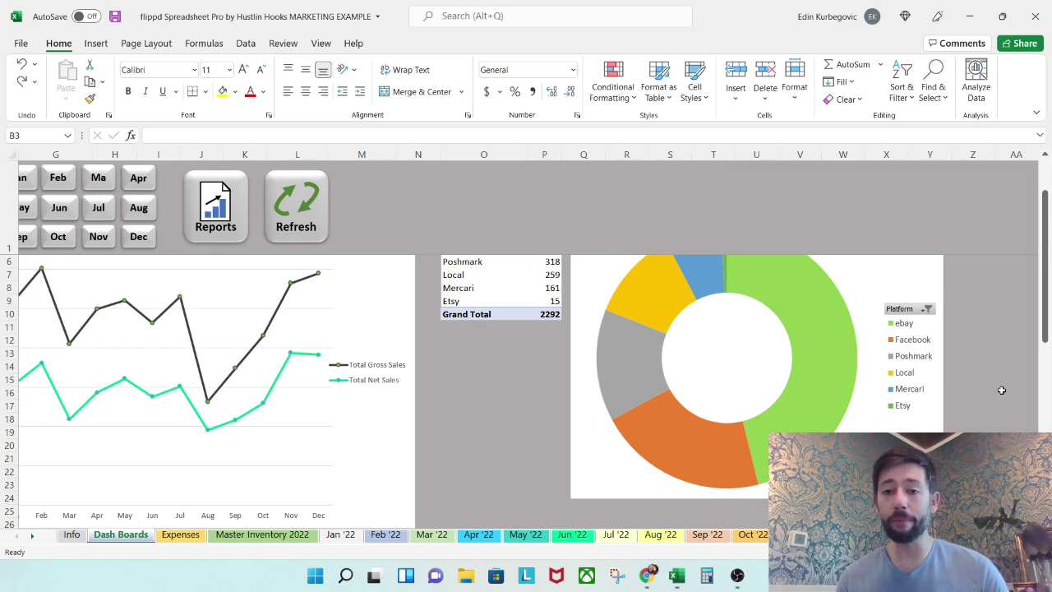
scroll(1001, 389, down, 5)
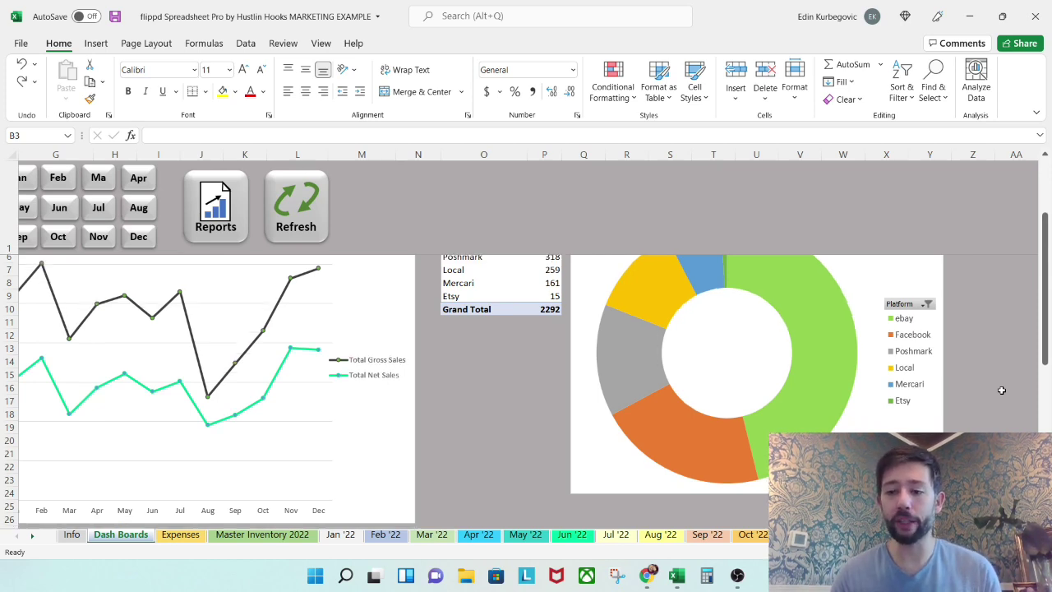
scroll(969, 403, down, 1)
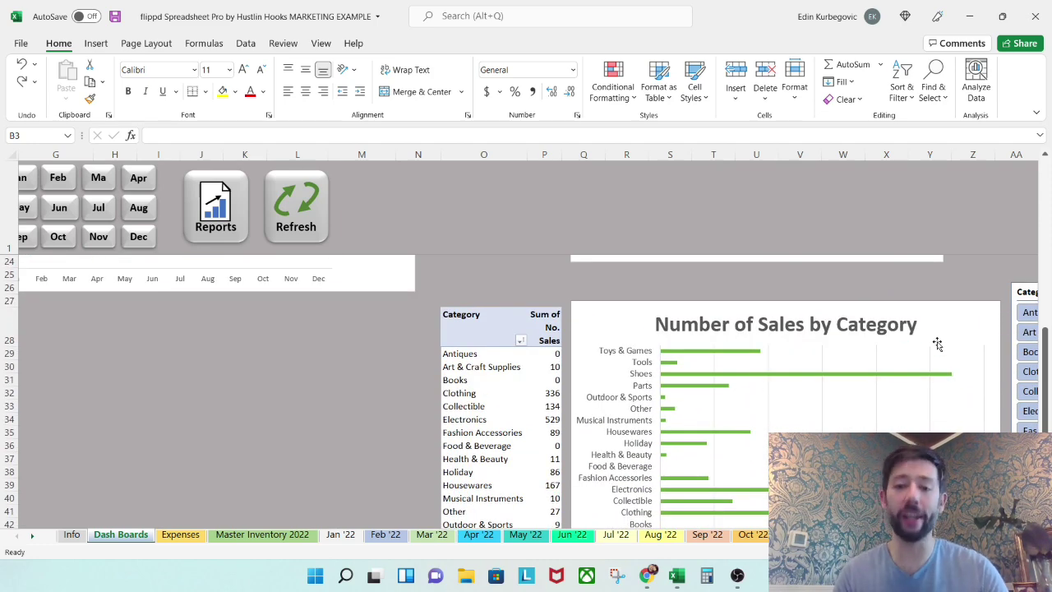
scroll(937, 349, down, 1)
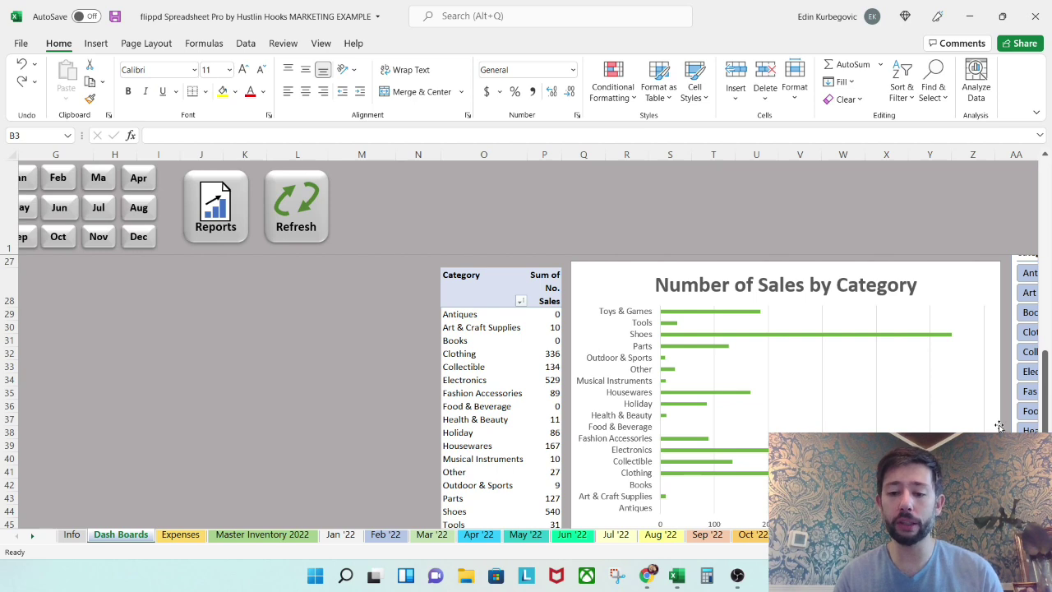
scroll(986, 345, right, 2)
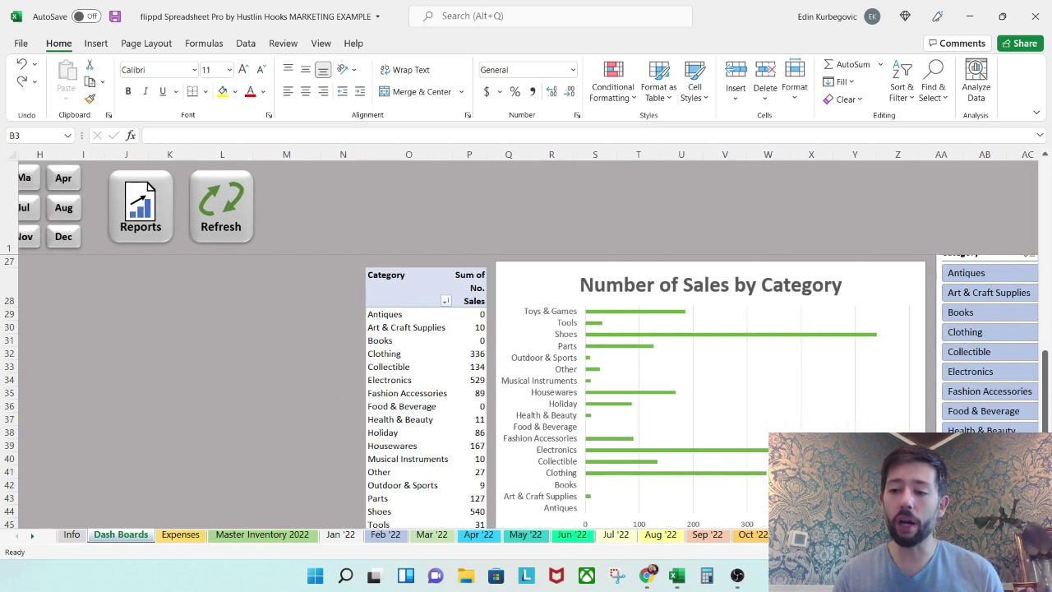
Step: Filter the Number of Sales by Category chart successively by Antiques, Art & Craft Supplies, Books, Clothing, Collectible and Electronics
click(971, 273)
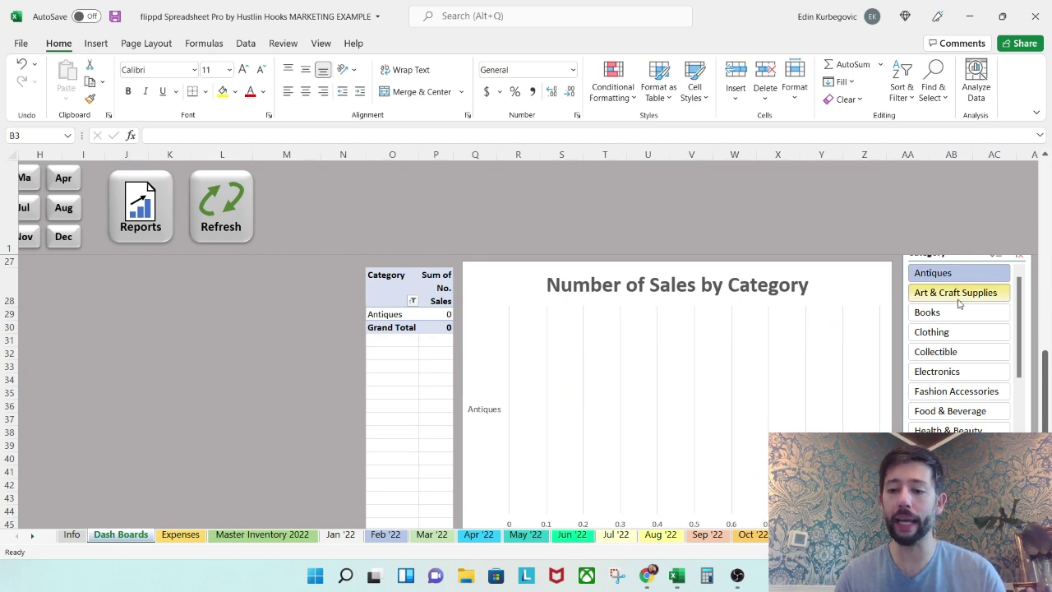
click(968, 295)
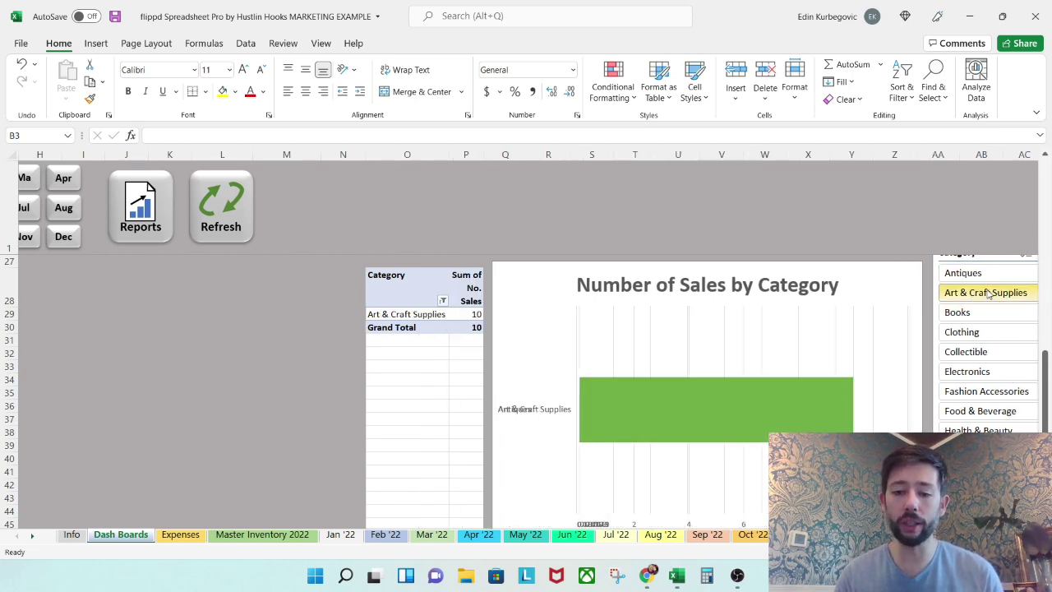
click(984, 313)
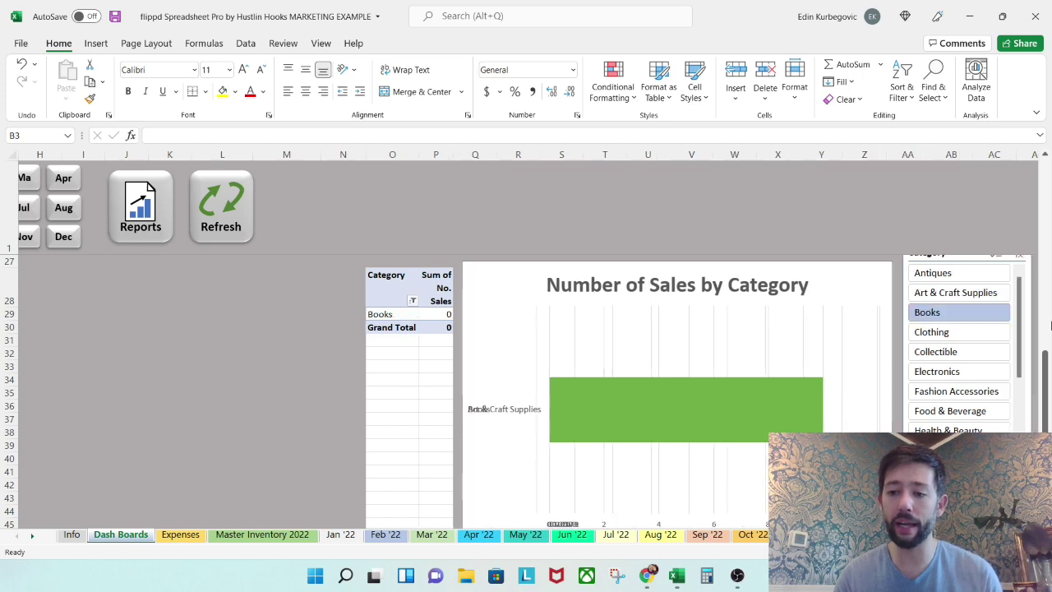
click(984, 335)
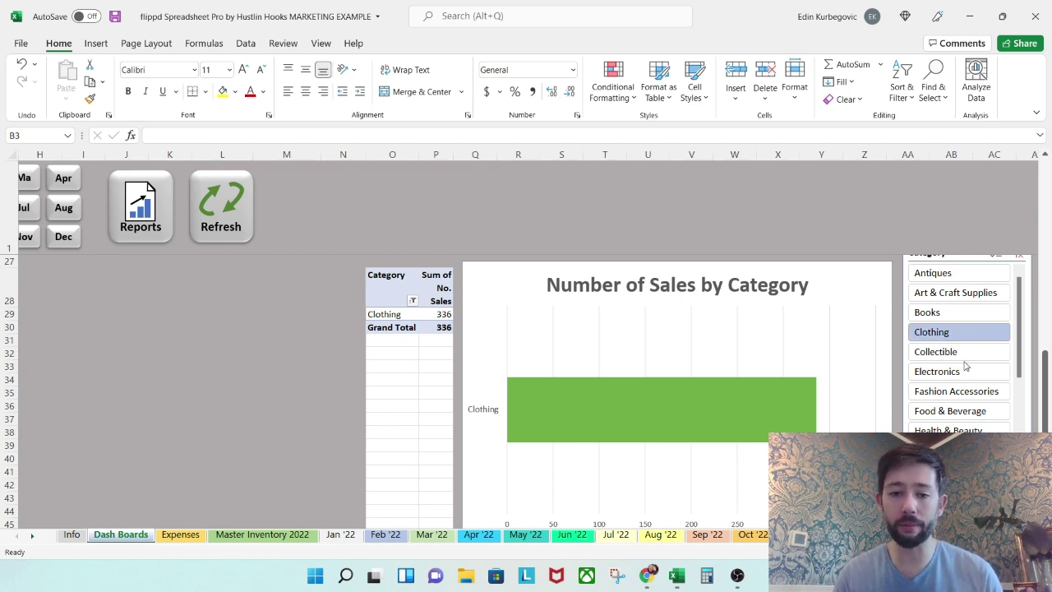
click(963, 354)
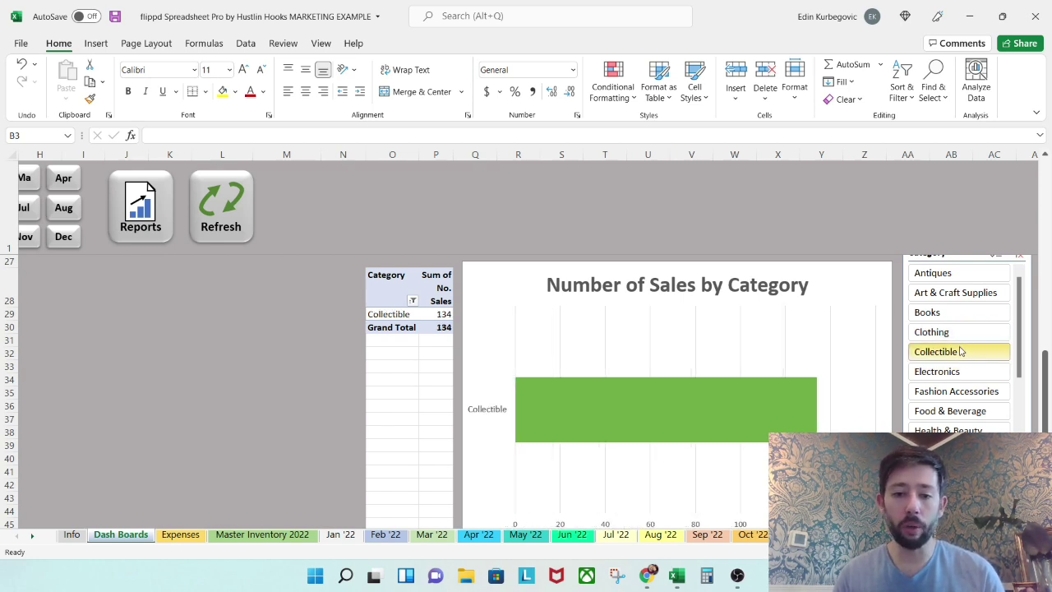
click(955, 370)
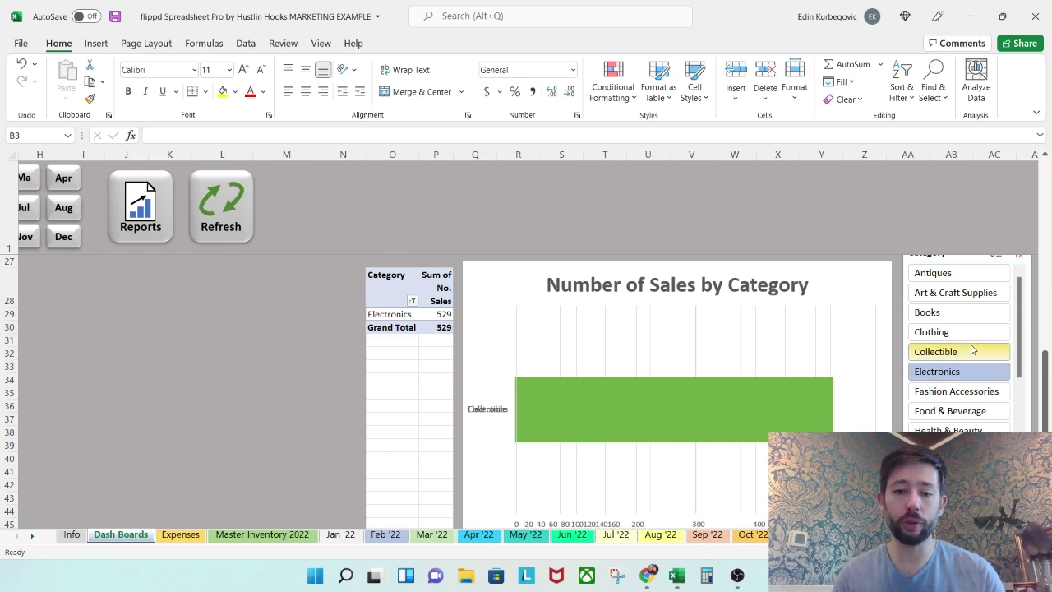
scroll(963, 352, up, 1)
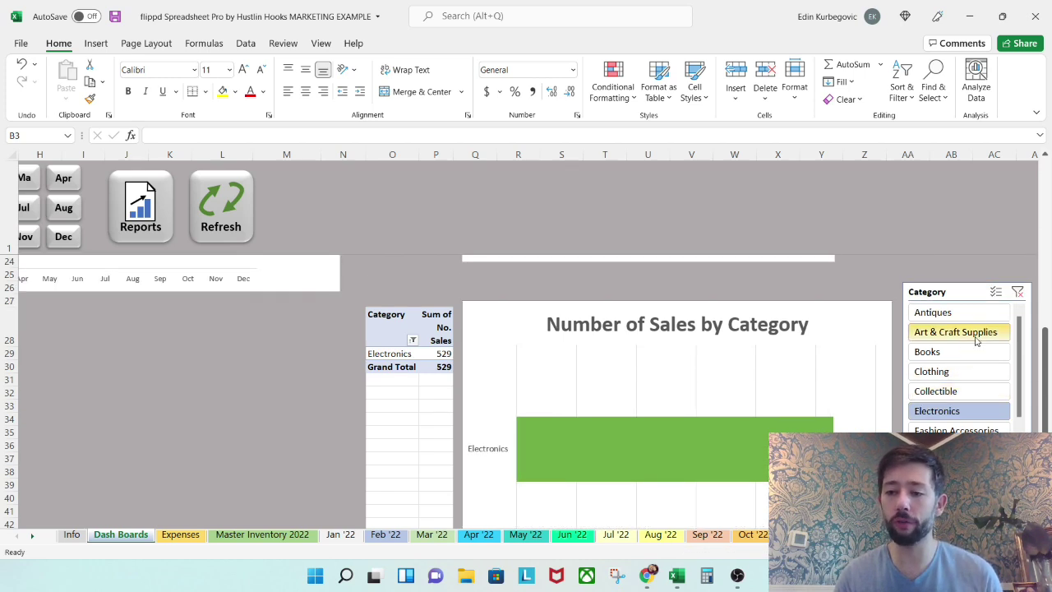
Step: Clear the category filter on the Number of Sales by Category chart and refresh the dashboards
click(1018, 294)
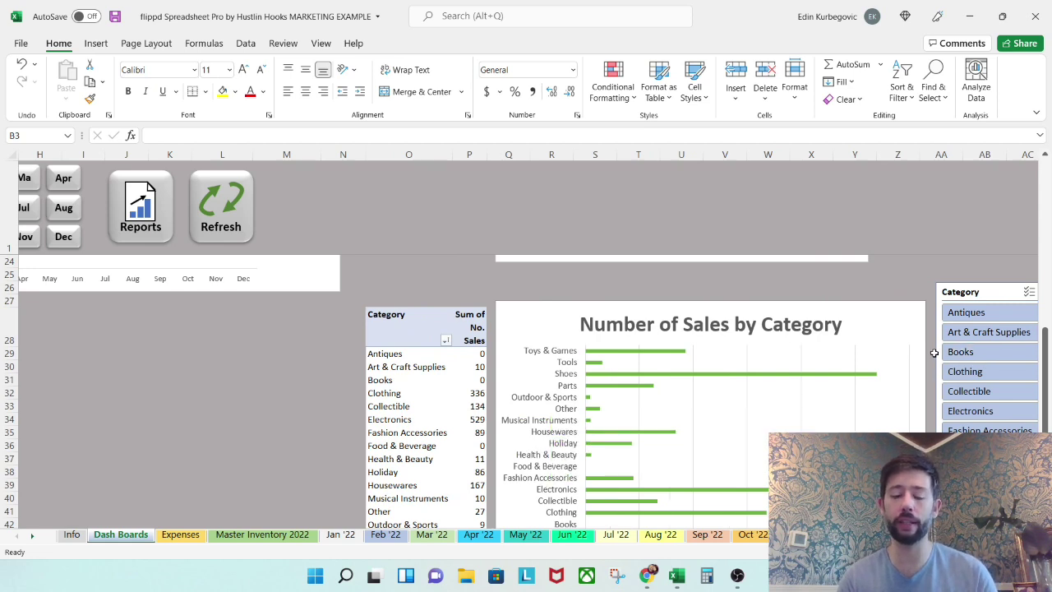
scroll(936, 354, down, 1)
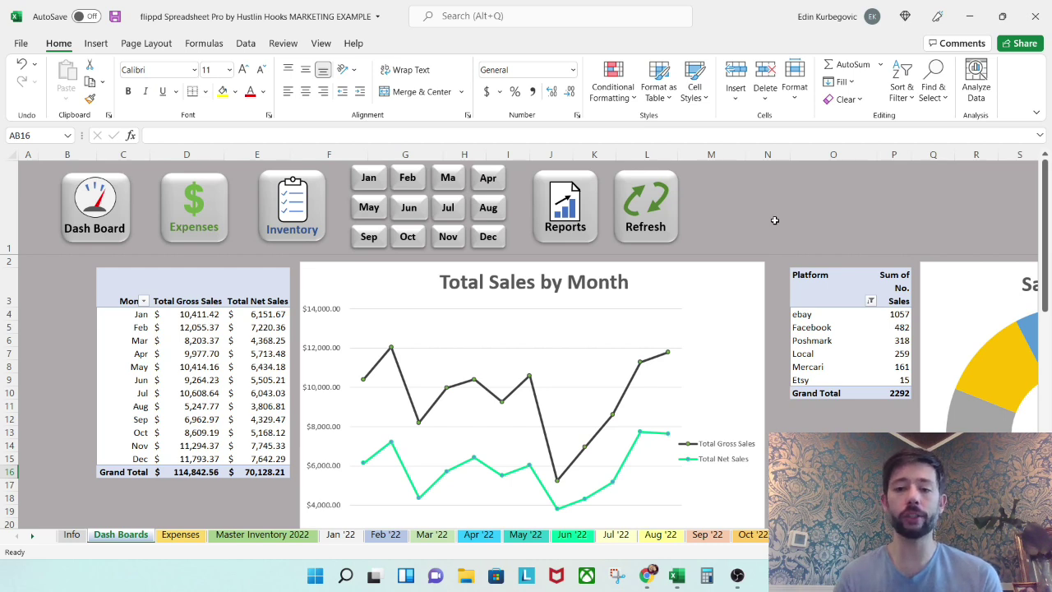
click(660, 219)
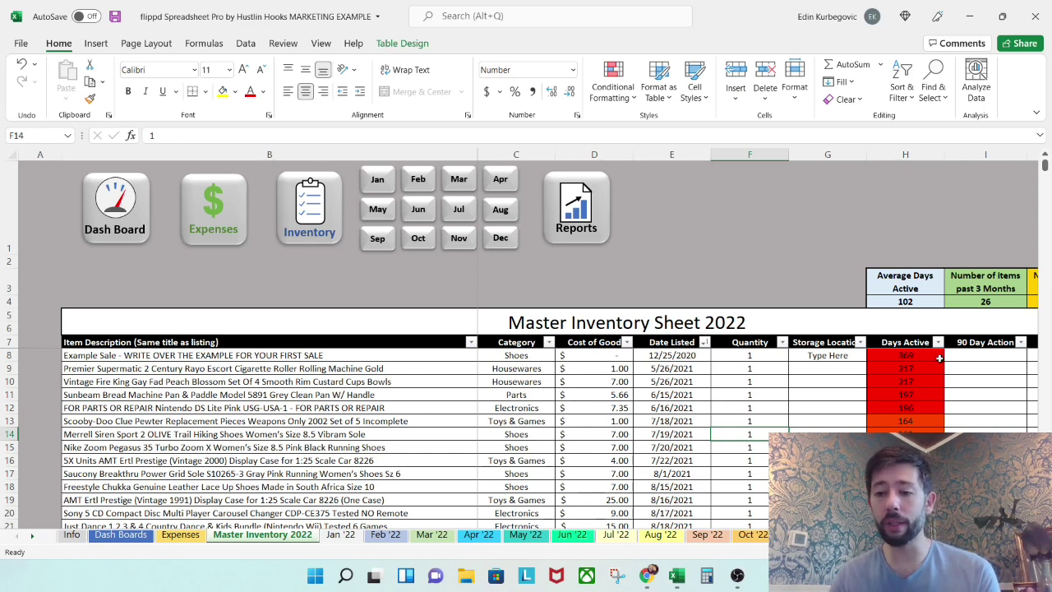
Step: Examine the Days Active column across the items of the Master Inventory 2022 sheet
scroll(928, 354, down, 9)
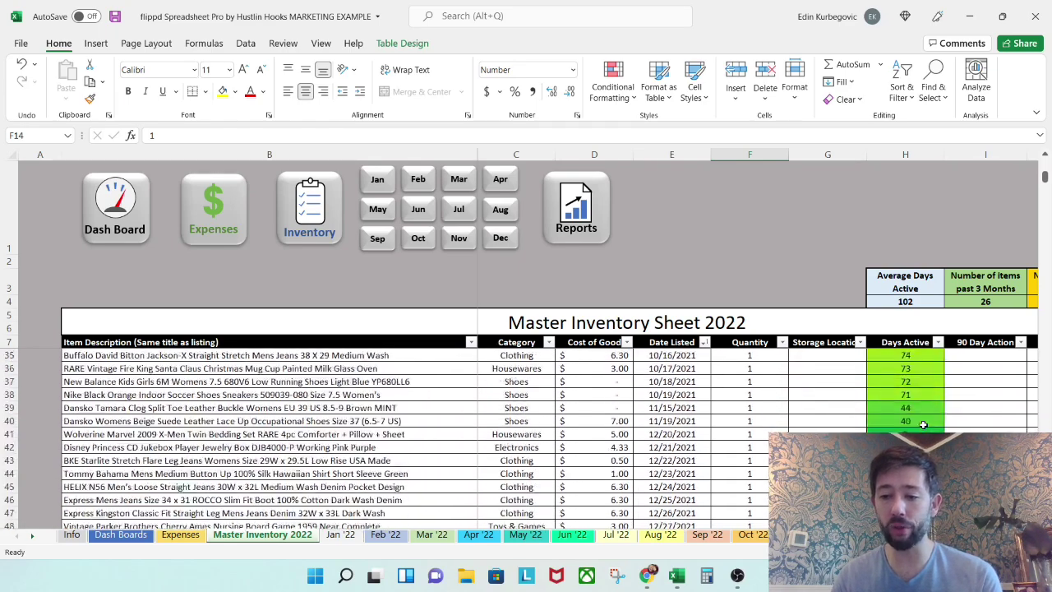
scroll(923, 424, down, 1)
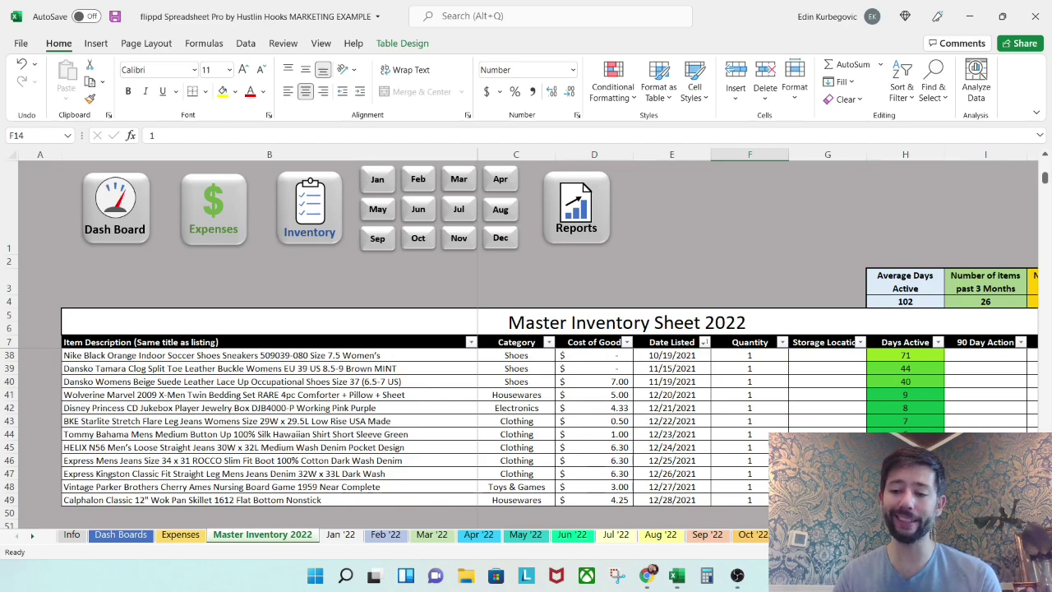
scroll(904, 423, up, 4)
scroll(550, 439, up, 2)
scroll(923, 428, up, 3)
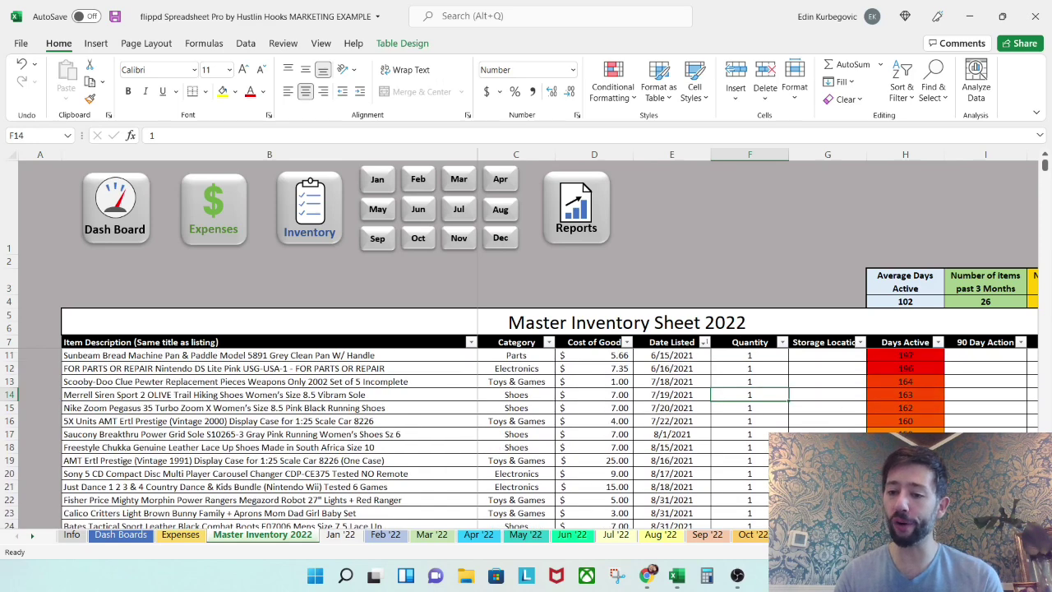
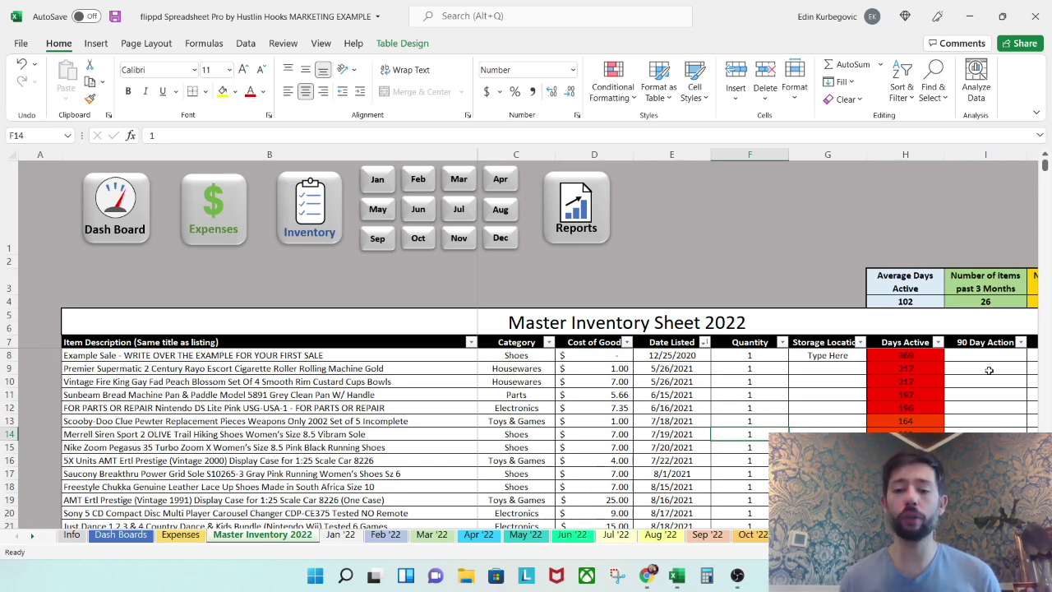
Step: Review the monthly, quarterly, annual and annual expense summaries on the Reports sheet
key(ctrl+Page_Down)
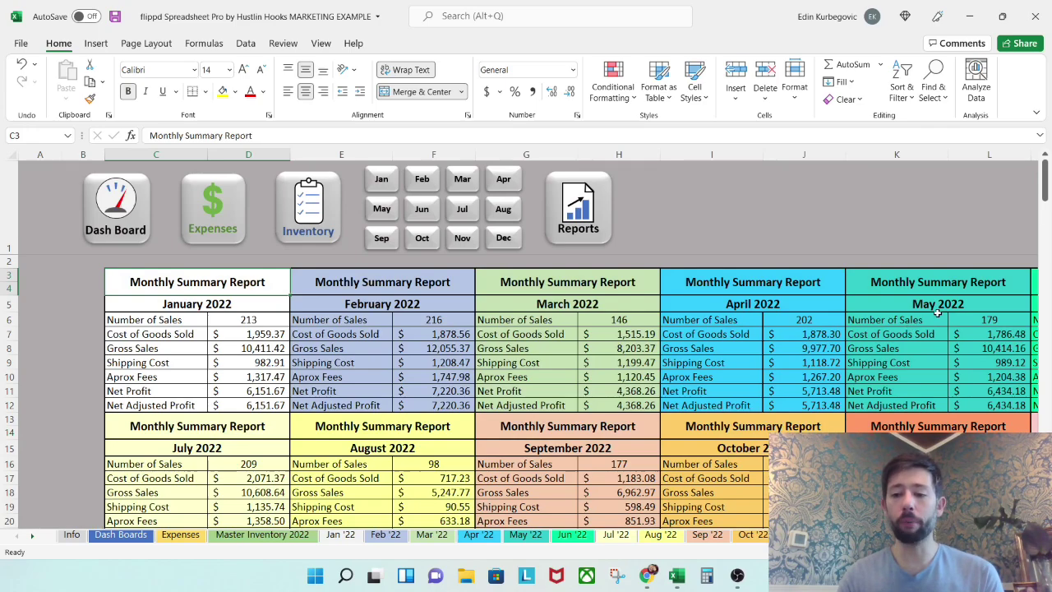
scroll(783, 342, down, 1)
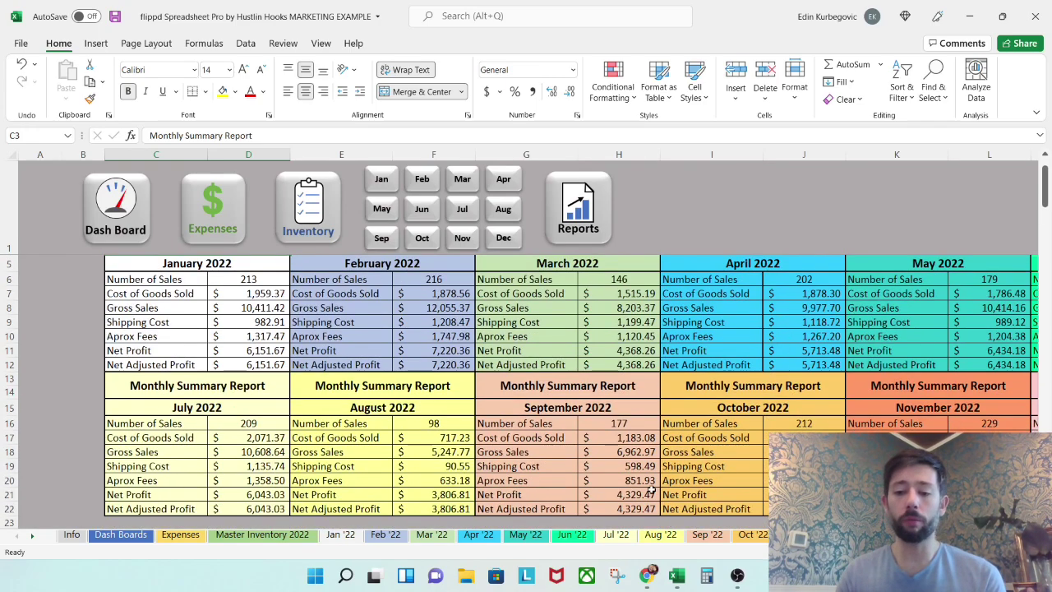
scroll(706, 395, down, 4)
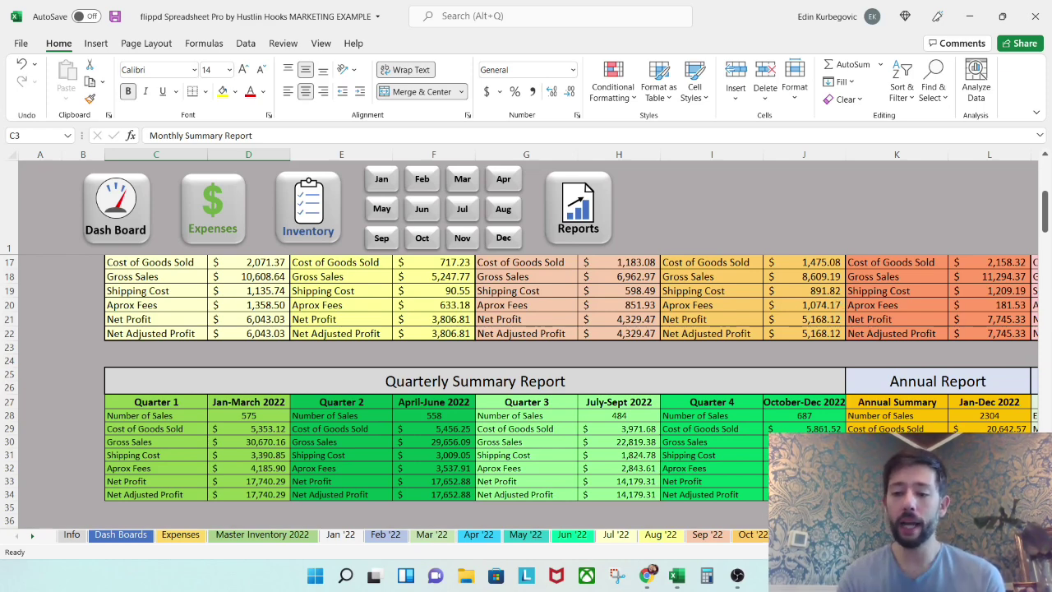
scroll(978, 414, right, 3)
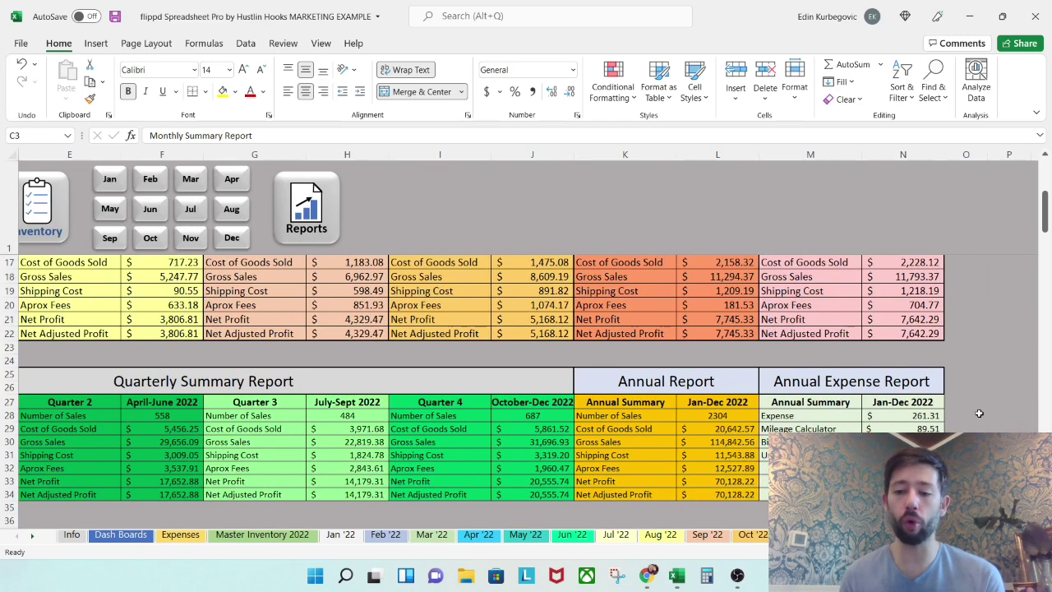
scroll(359, 463, up, 5)
scroll(359, 463, left, 3)
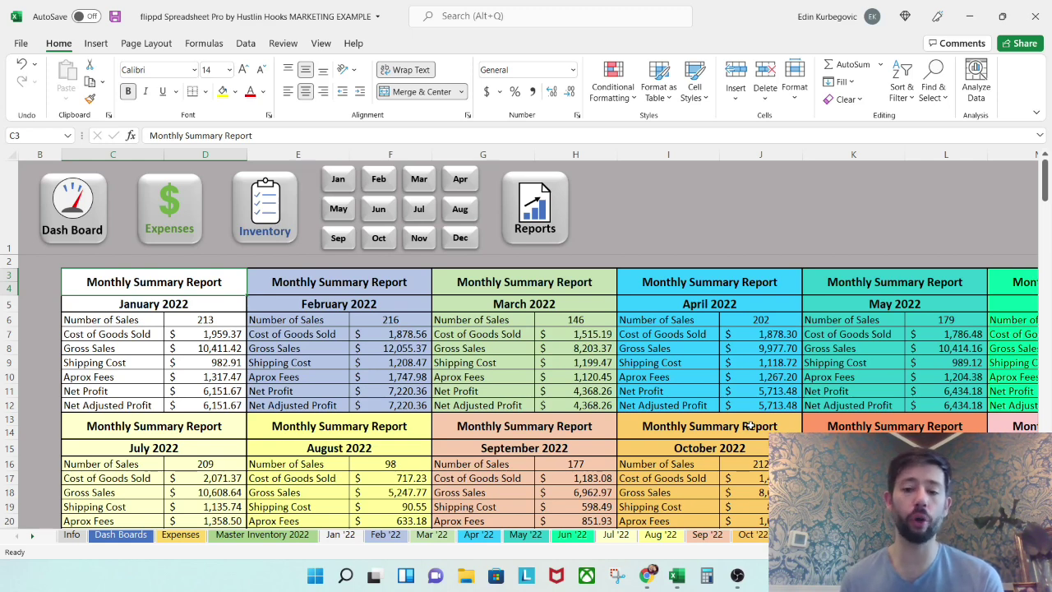
Step: Open the Jun '22 sheet and step through its monthly summary totals from Total Number of Sales past the Averages block
click(571, 534)
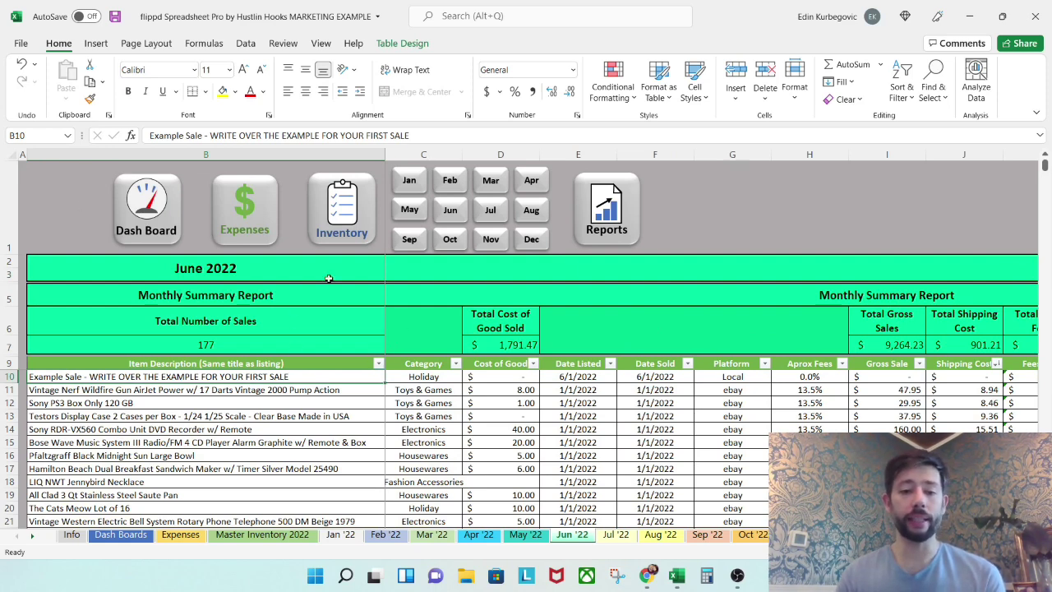
click(182, 349)
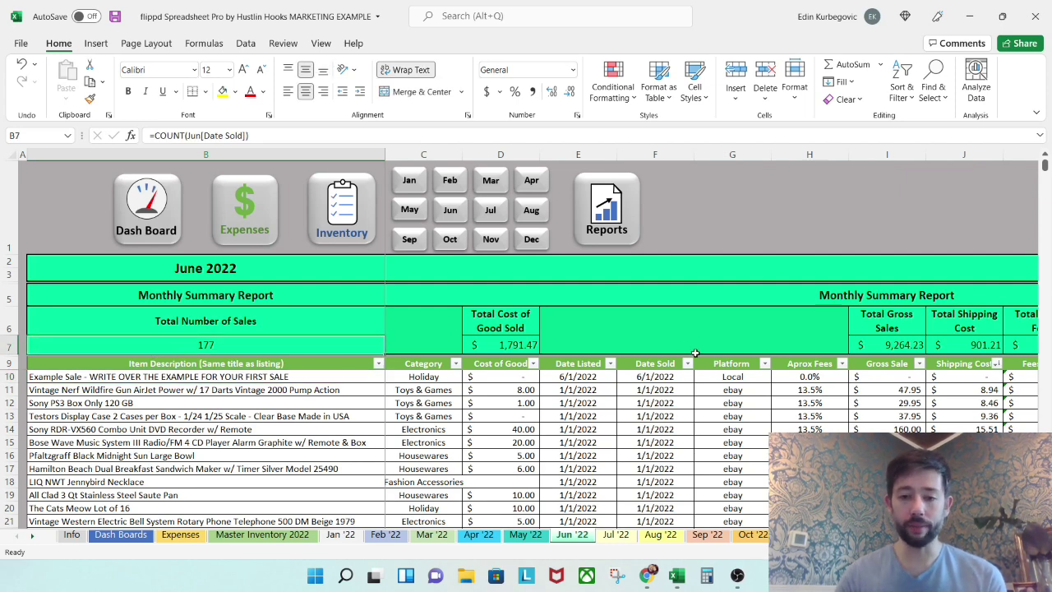
key(Right)
key(Right)
key(Right)
key(Right)
key(Right)
key(Right)
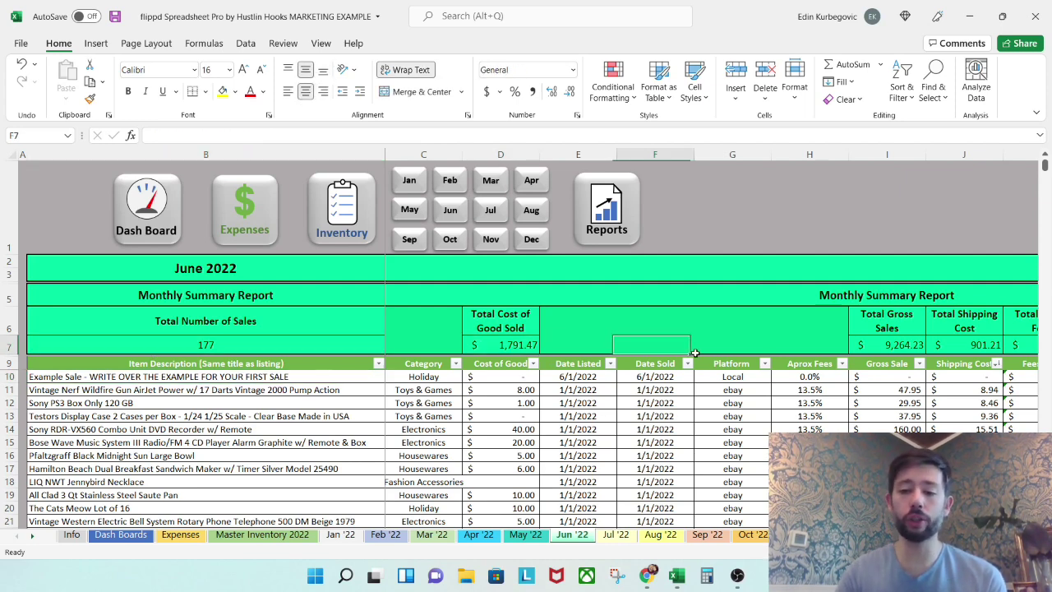
key(Right)
key(Right)
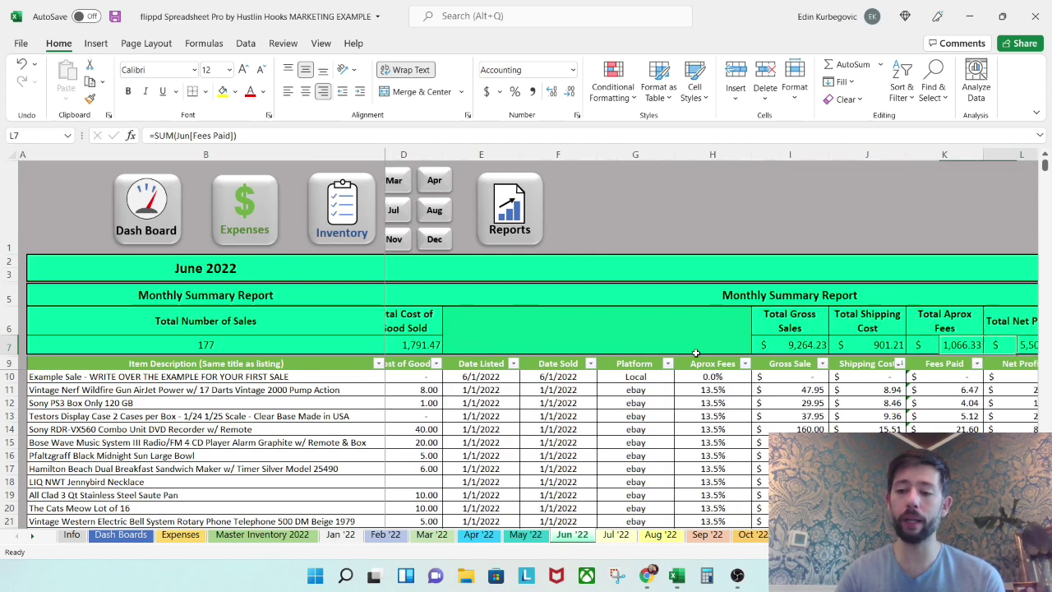
key(Right)
key(Right)
key(Right)
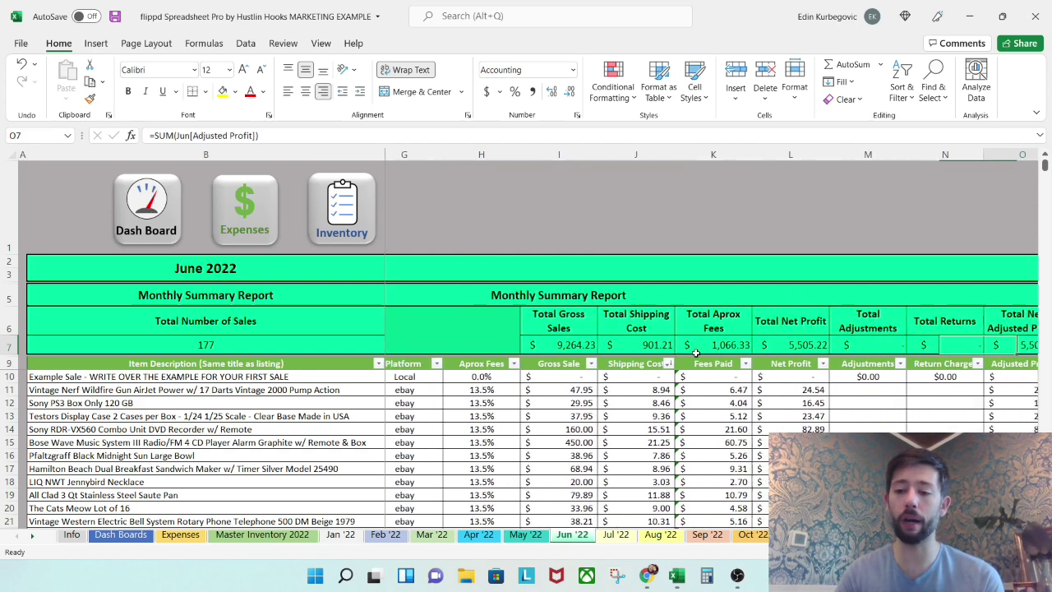
key(Right)
key(Right)
key(Right)
key(Right)
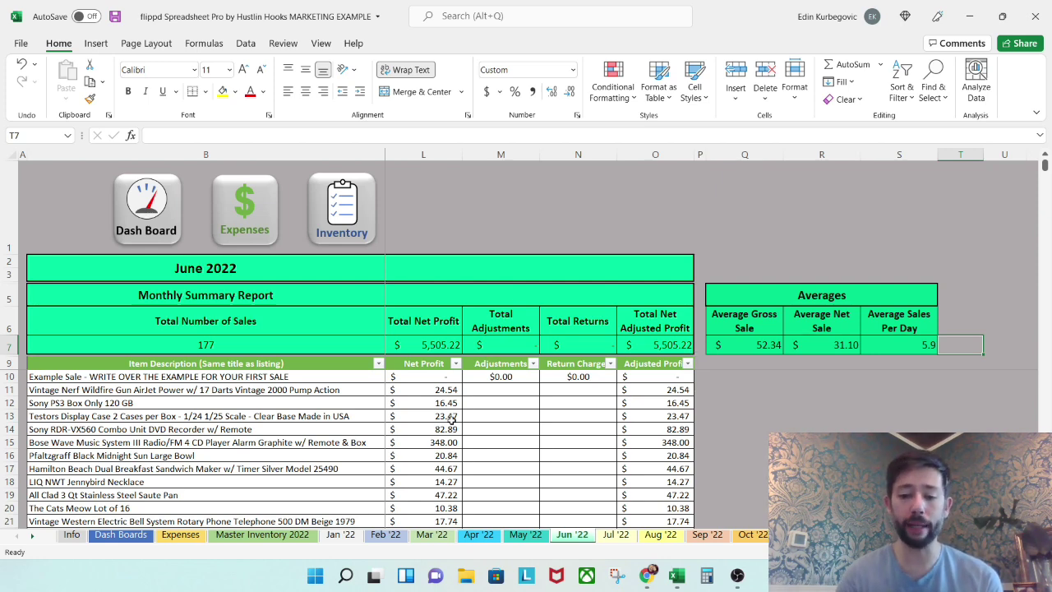
Step: Examine the summary totals and averages on the Jul '22 sheet
click(615, 534)
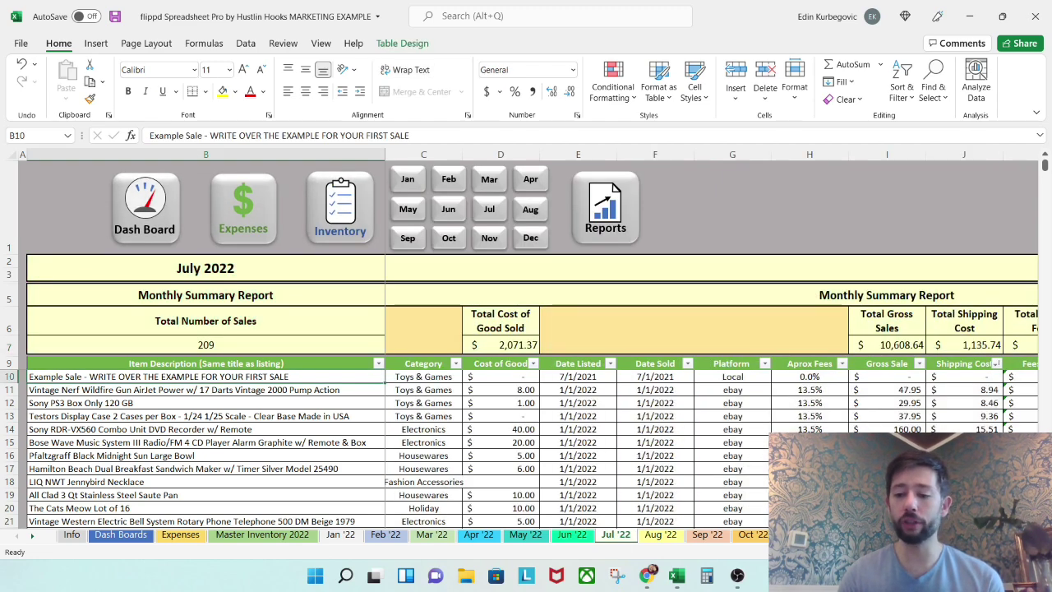
scroll(711, 341, right, 6)
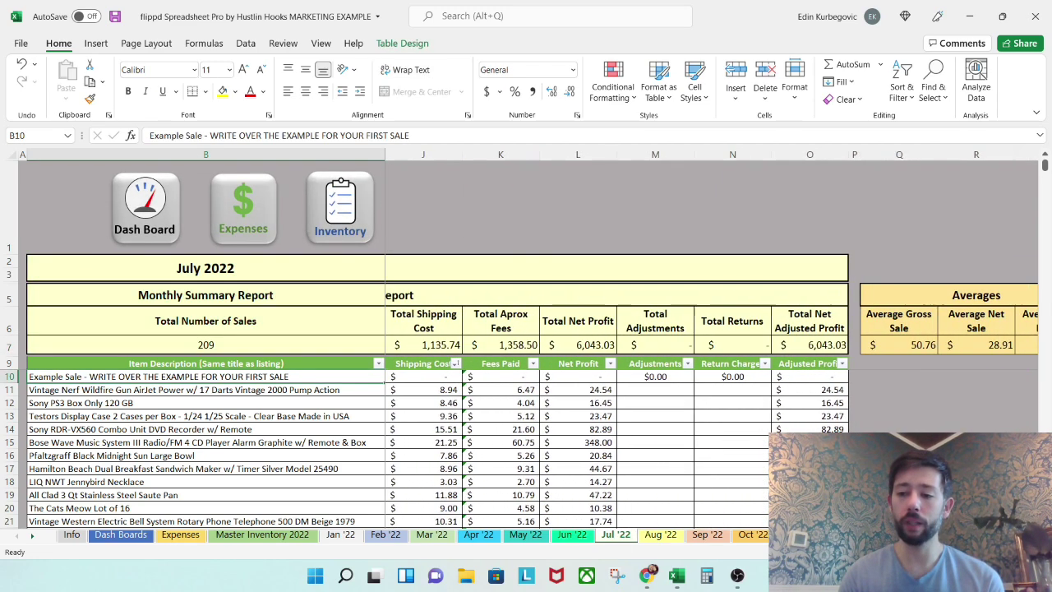
scroll(710, 340, right, 1)
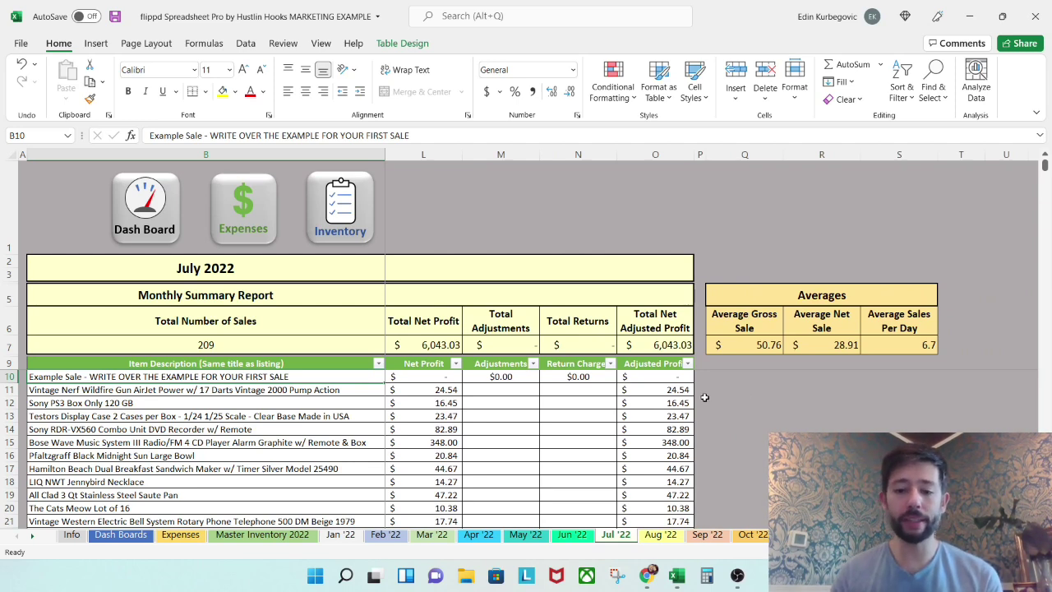
Step: Filter the sales table on the Apr '22 sheet to the Electronics category and look through the filtered items
click(483, 536)
click(682, 429)
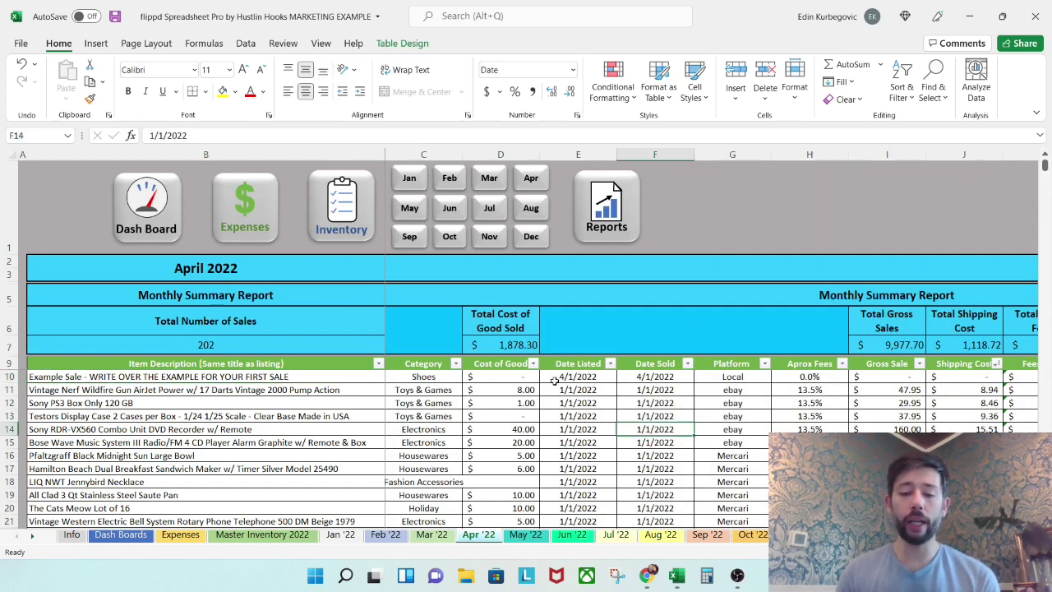
scroll(613, 413, down, 3)
scroll(612, 414, up, 3)
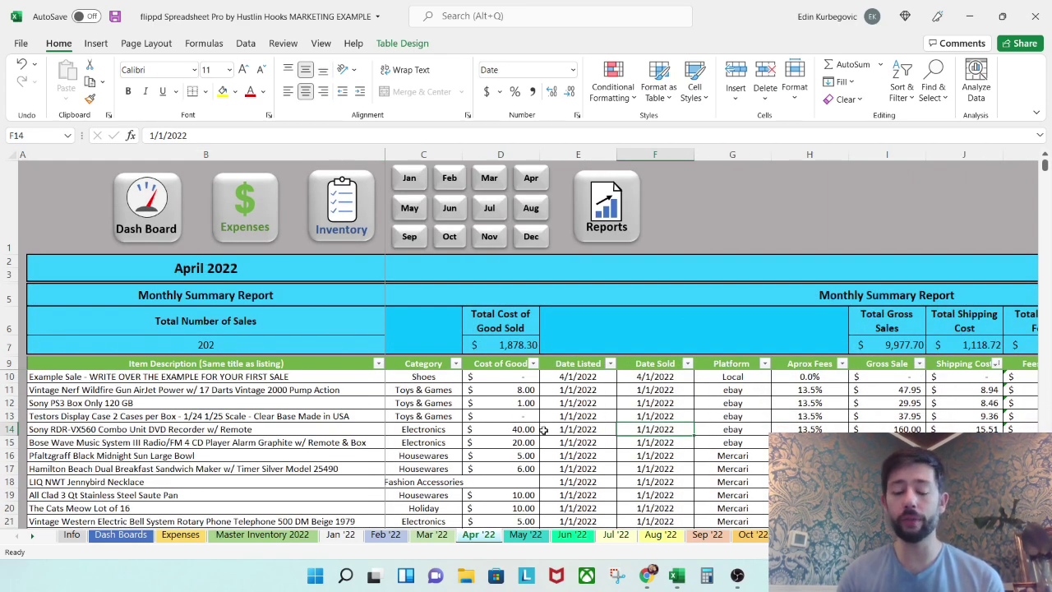
click(454, 363)
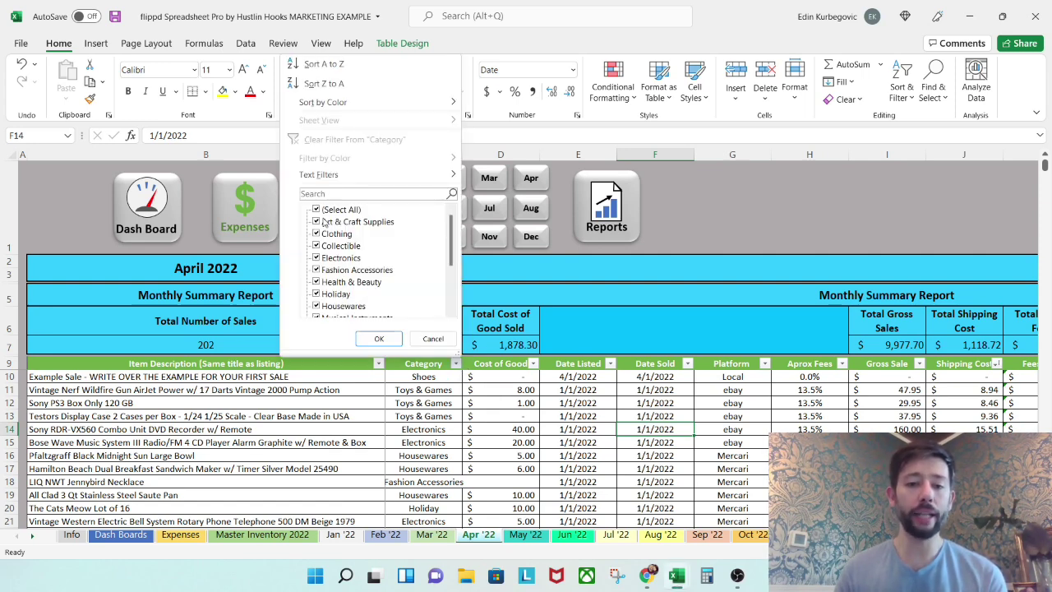
click(317, 212)
click(317, 258)
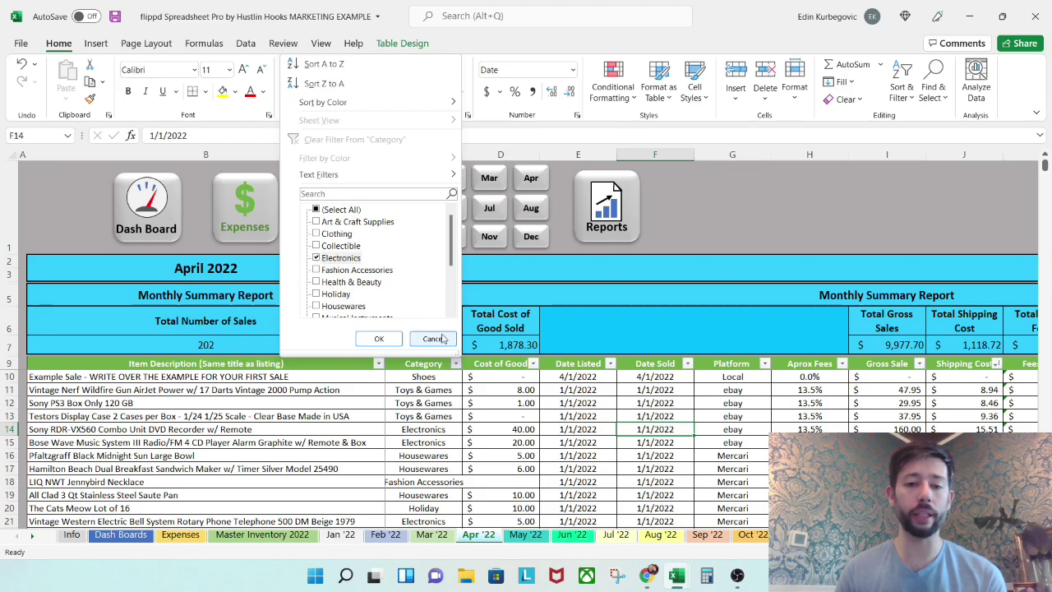
click(379, 338)
scroll(748, 470, down, 2)
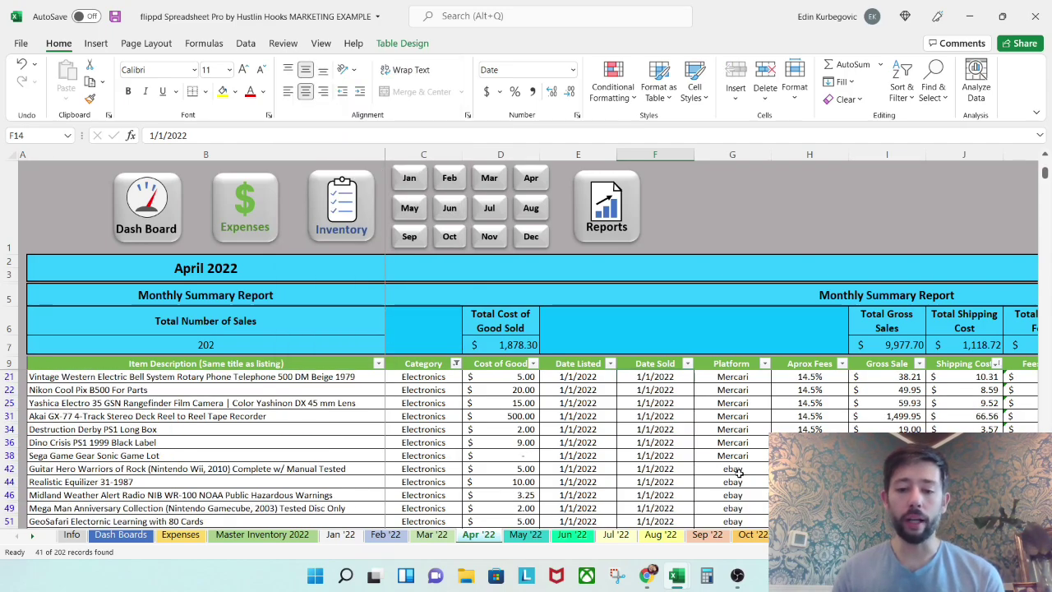
scroll(747, 470, up, 2)
scroll(783, 426, down, 2)
scroll(797, 415, up, 2)
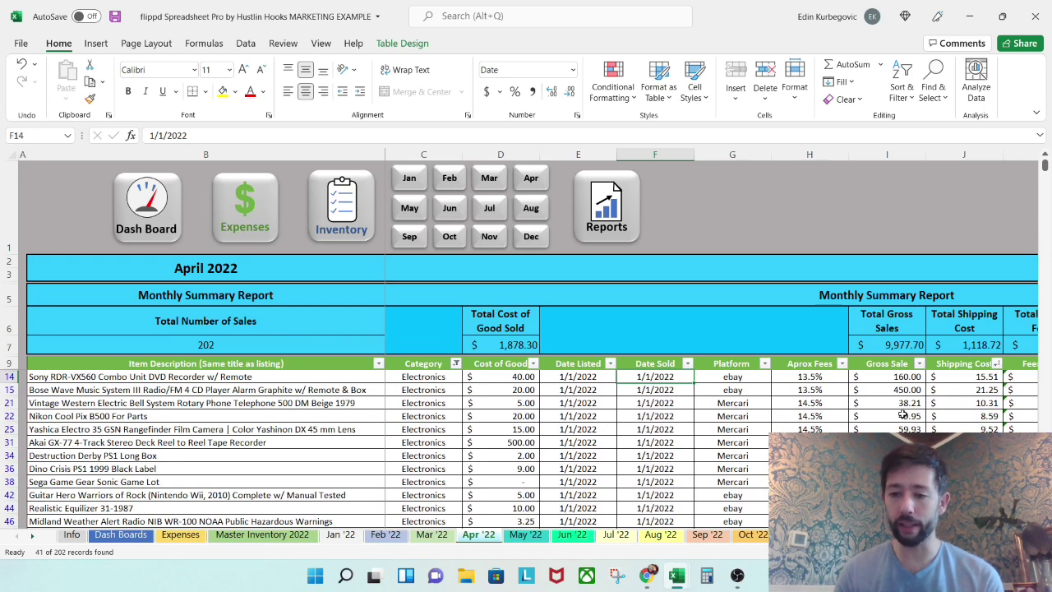
Step: Show all categories again in the April 2022 sales table
click(455, 363)
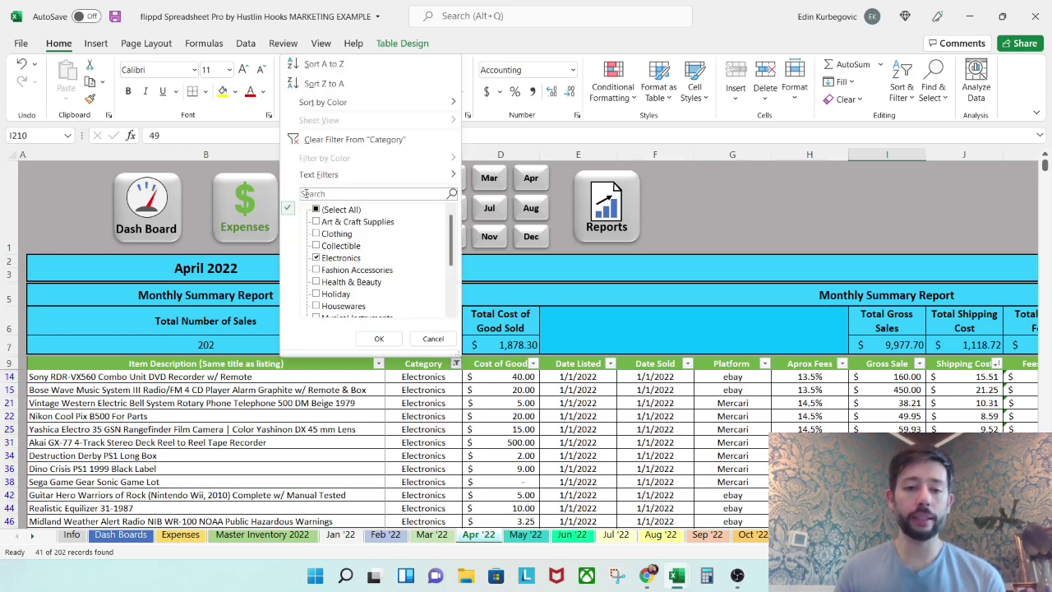
click(316, 210)
click(379, 338)
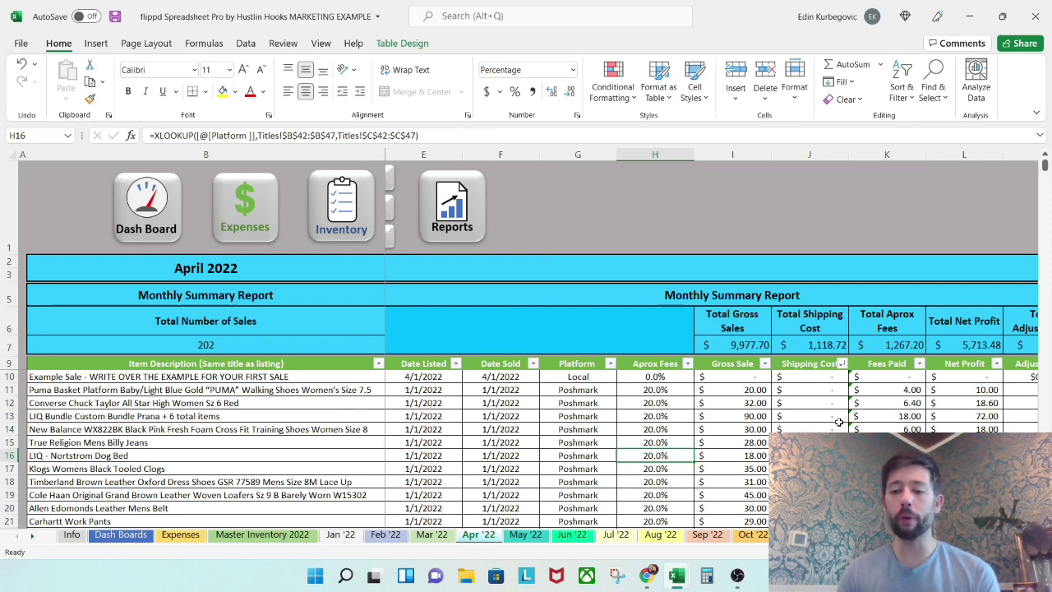
Step: Sort the April 2022 sales by Shipping Cost from largest to smallest and look through the sorted items
click(841, 363)
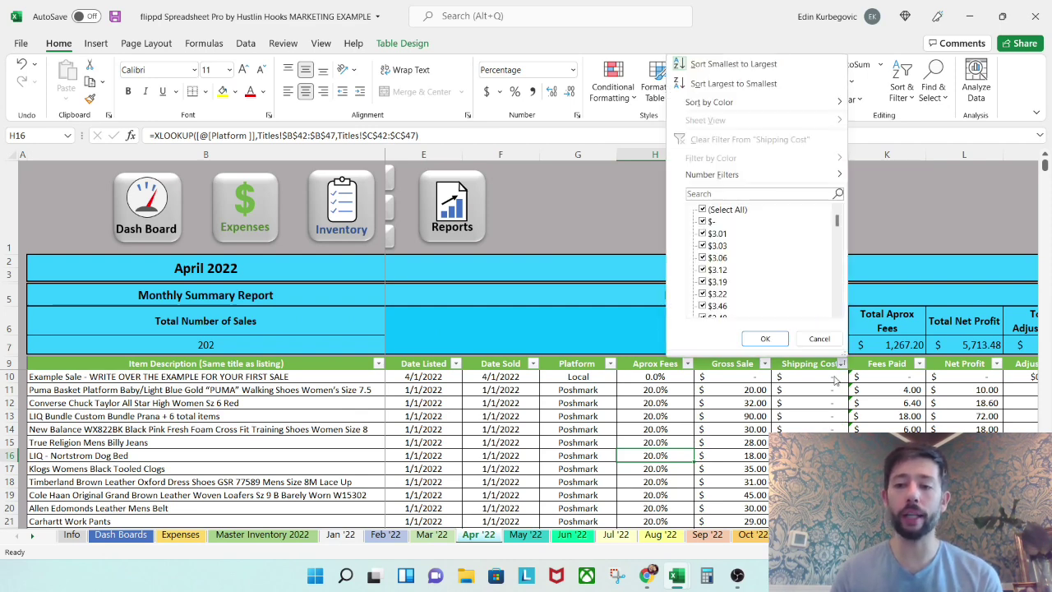
click(777, 85)
click(887, 429)
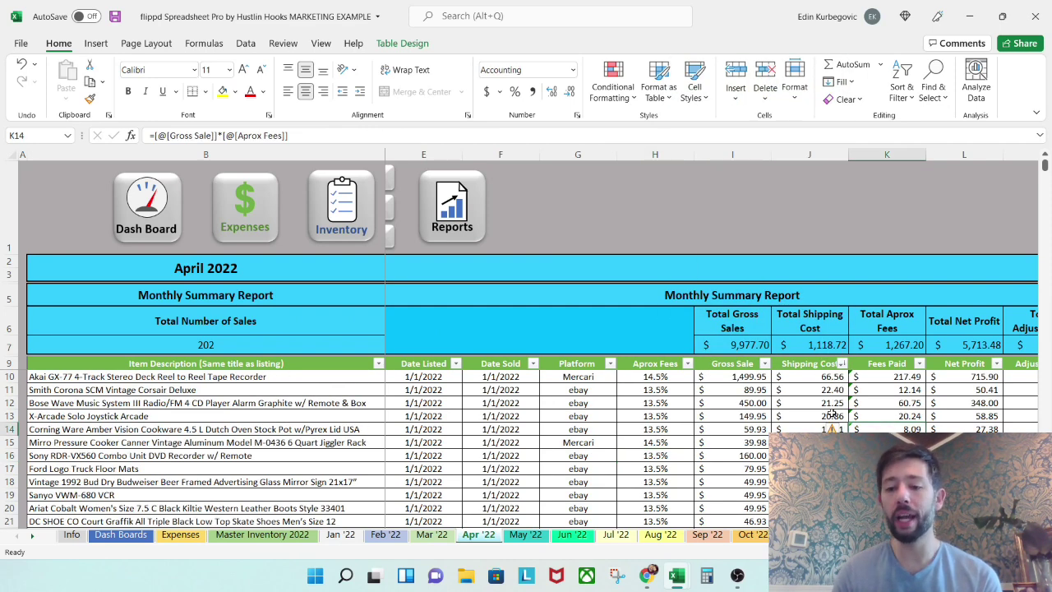
click(810, 378)
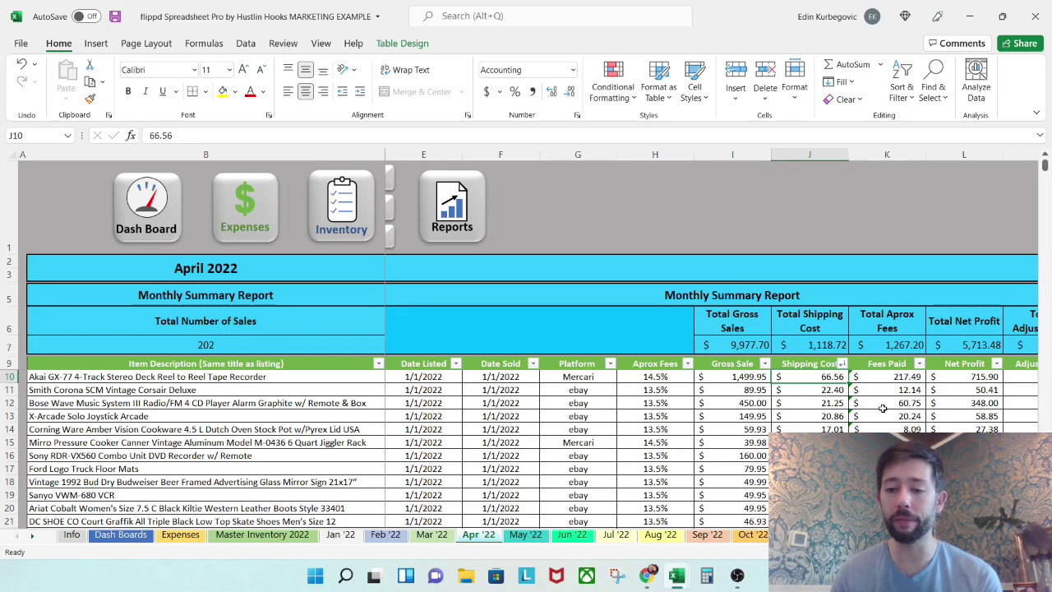
scroll(533, 448, down, 7)
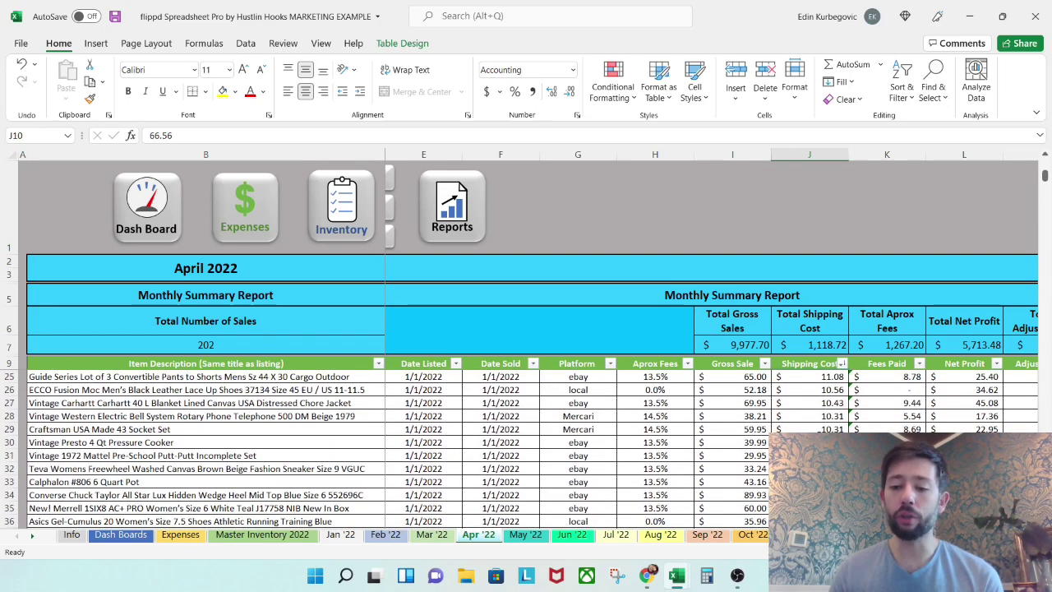
scroll(532, 449, up, 7)
click(810, 442)
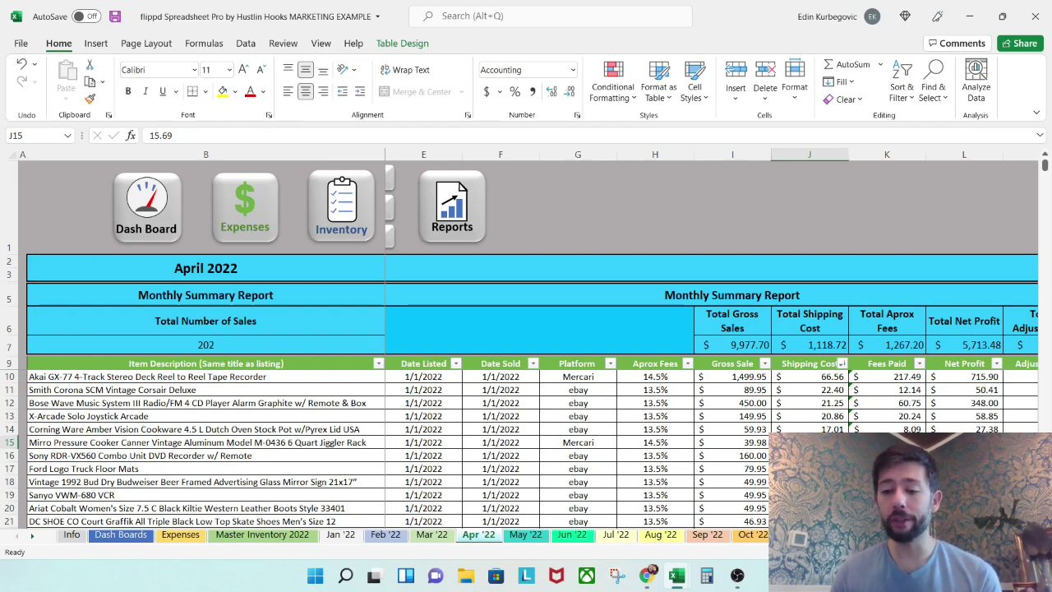
Step: Sort the April 2022 sales by Net Profit from largest to smallest and look through the sorted items
scroll(817, 387, right, 3)
scroll(817, 388, down, 1)
scroll(817, 387, up, 1)
click(764, 363)
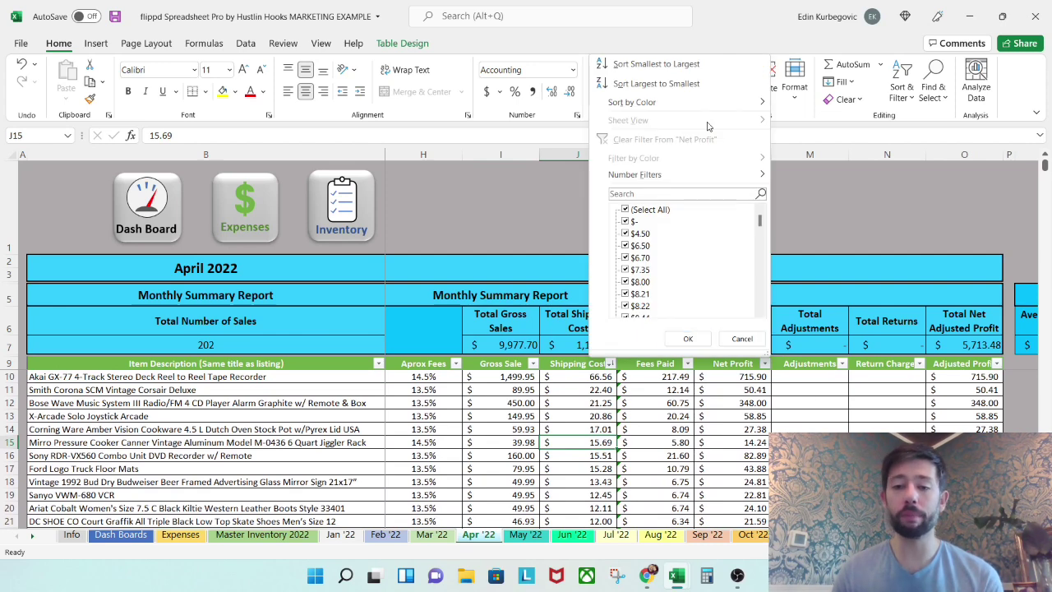
click(690, 82)
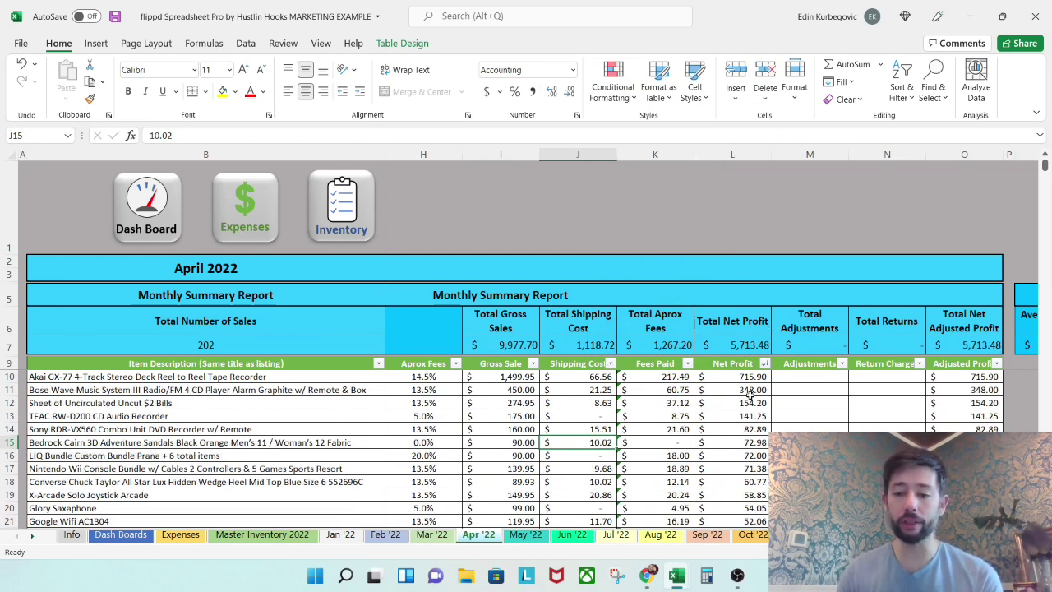
scroll(735, 435, down, 2)
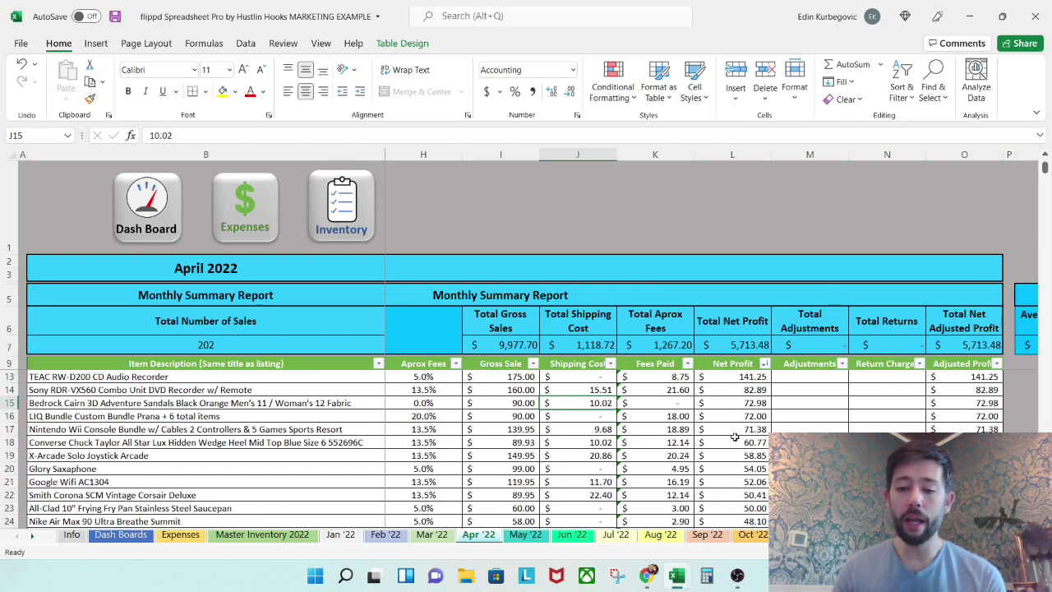
scroll(736, 437, down, 3)
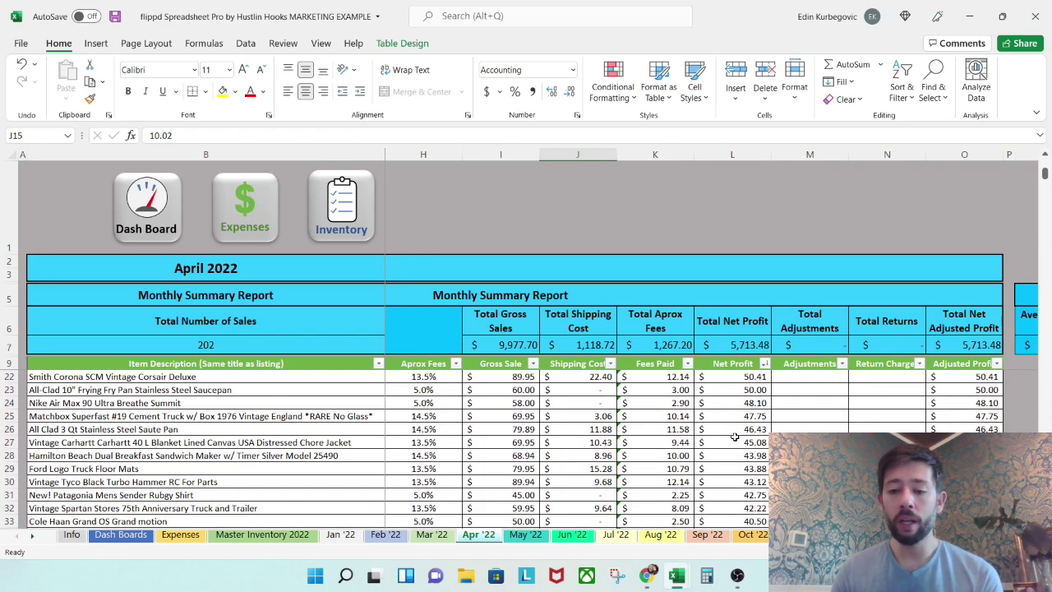
scroll(735, 437, down, 9)
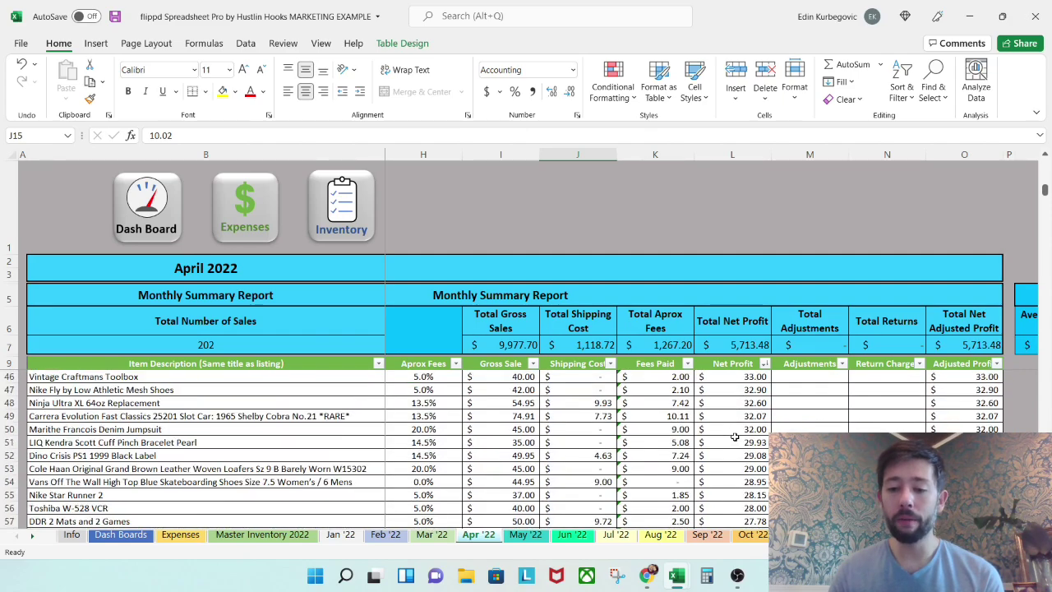
scroll(736, 437, down, 9)
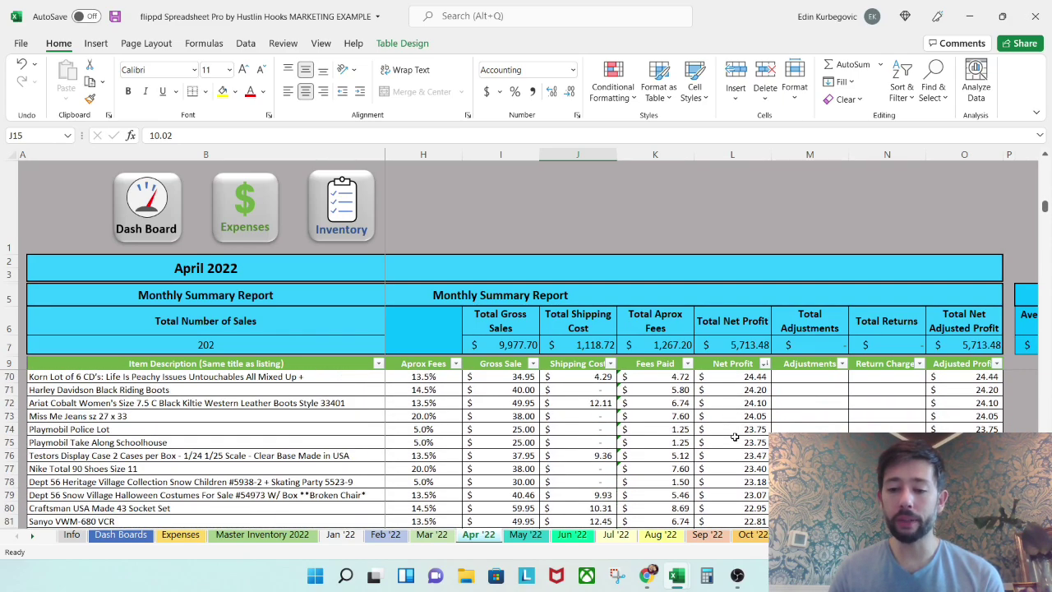
scroll(735, 437, up, 5)
Step: Re-sort the April 2022 sales by Net Profit from smallest to largest and look through the lowest-profit items
click(764, 363)
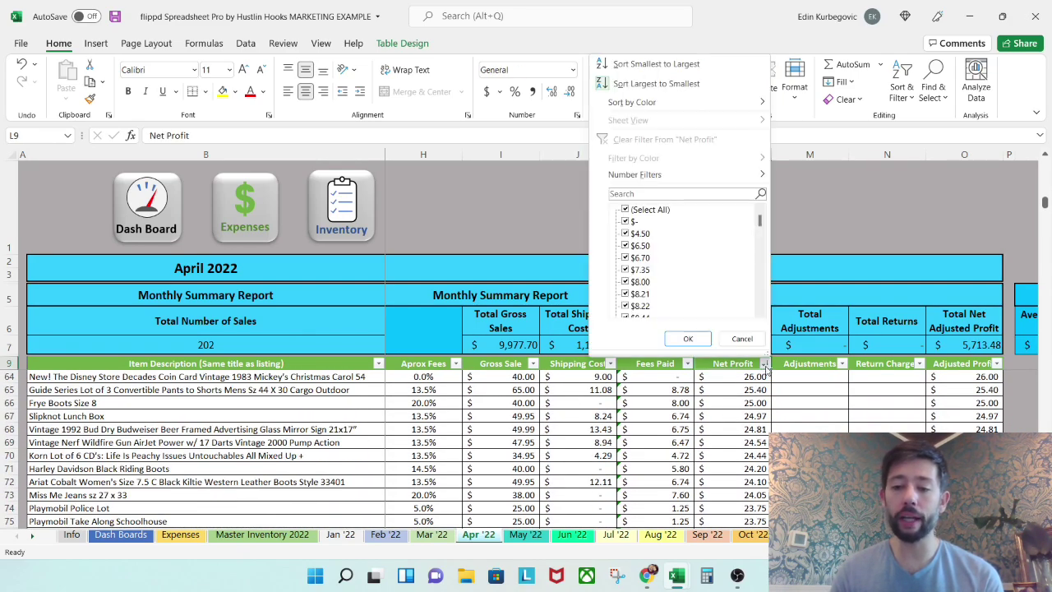
click(653, 64)
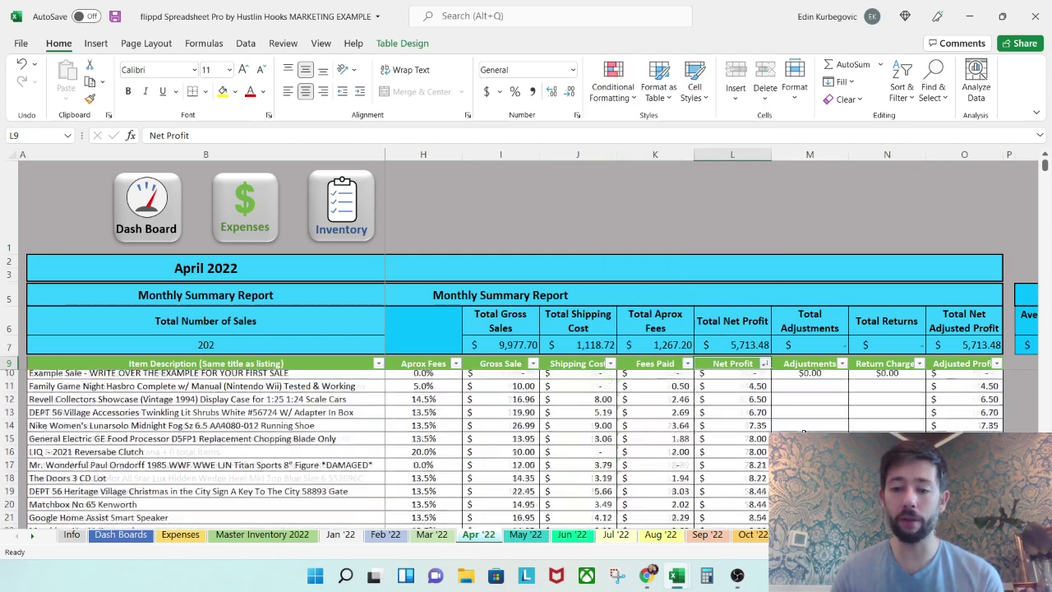
click(737, 428)
click(734, 390)
scroll(729, 454, down, 2)
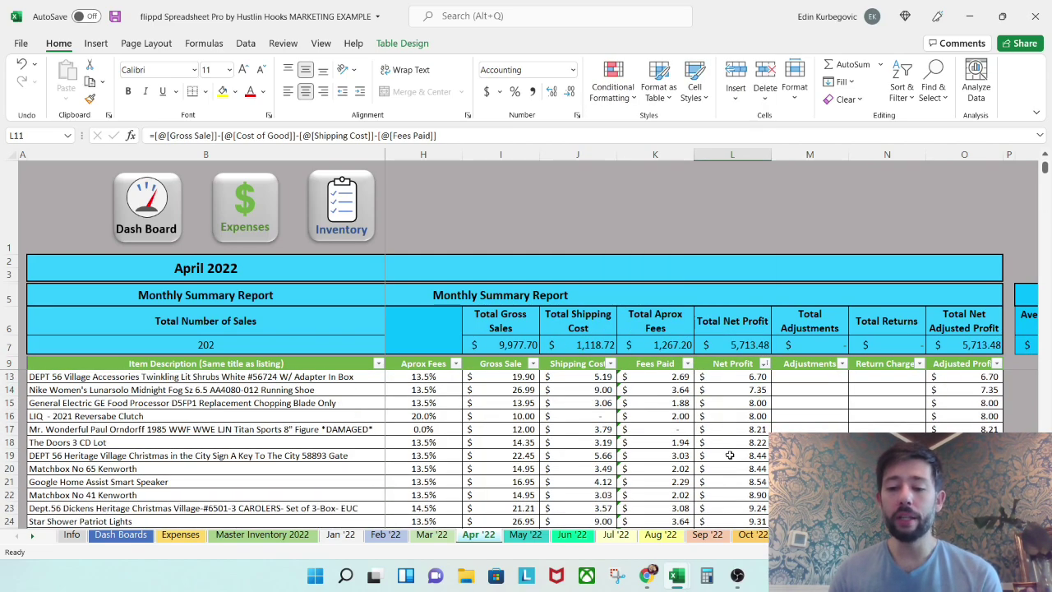
scroll(729, 454, down, 1)
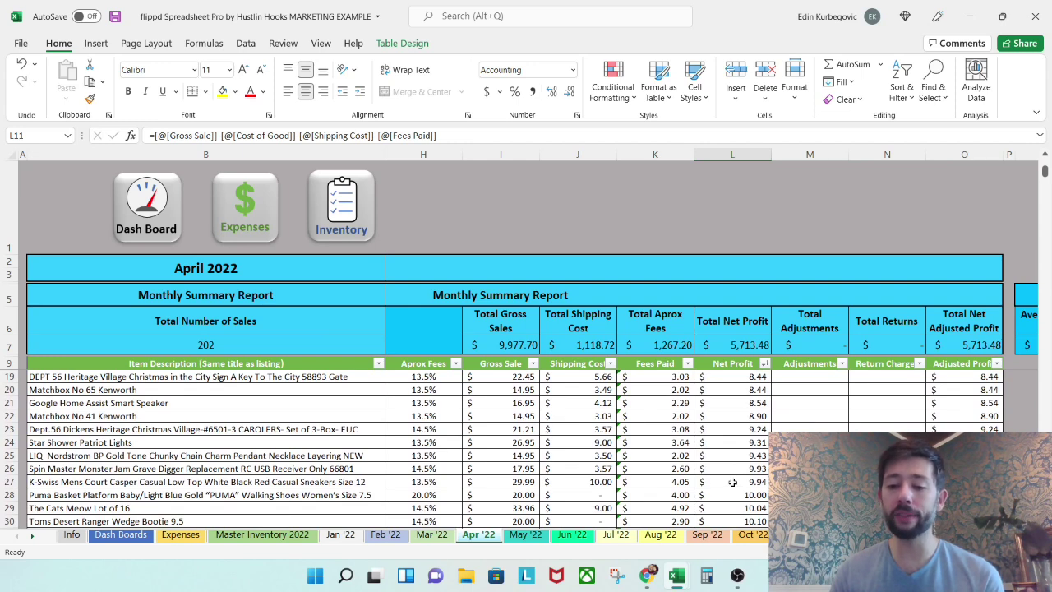
scroll(732, 482, up, 3)
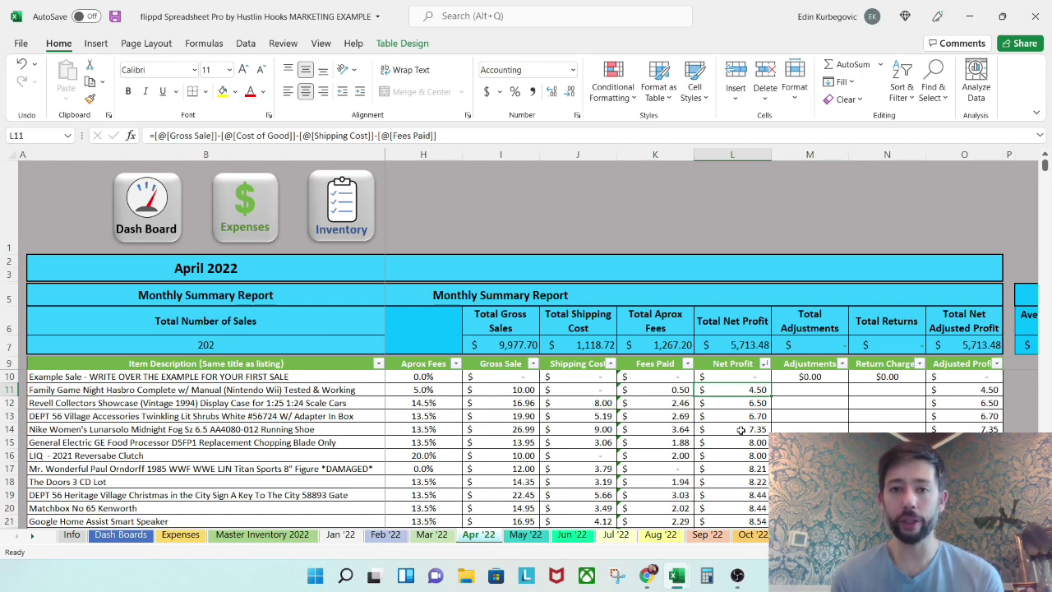
Step: Go to the Master Inventory 2022 sheet, sort the items by Category from A to Z and look through the grouped list
key(ctrl+Page_Up)
key(ctrl+Page_Up)
key(ctrl+Page_Up)
key(ctrl+Page_Up)
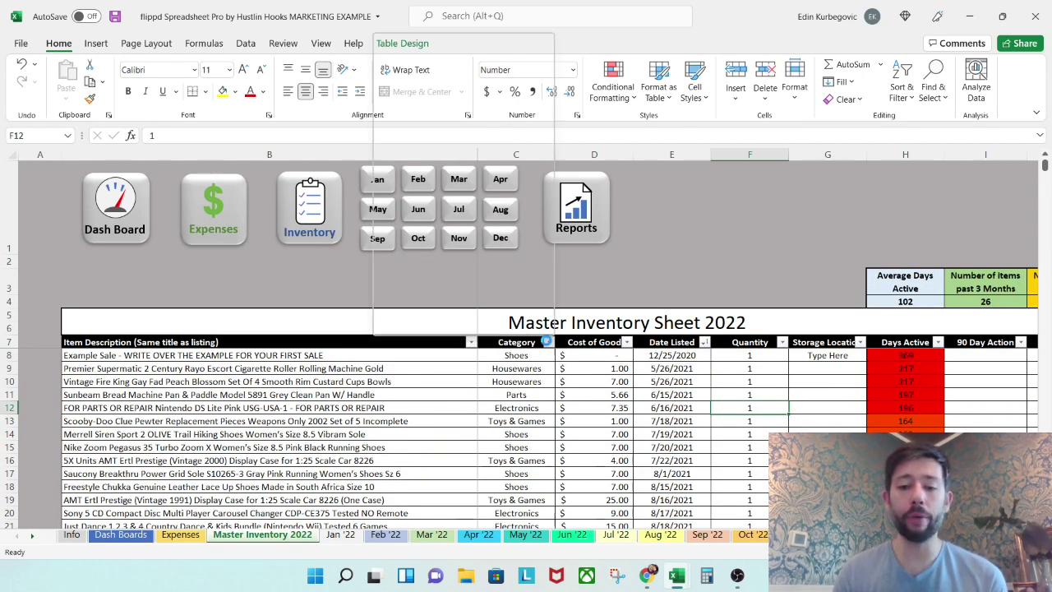
click(548, 342)
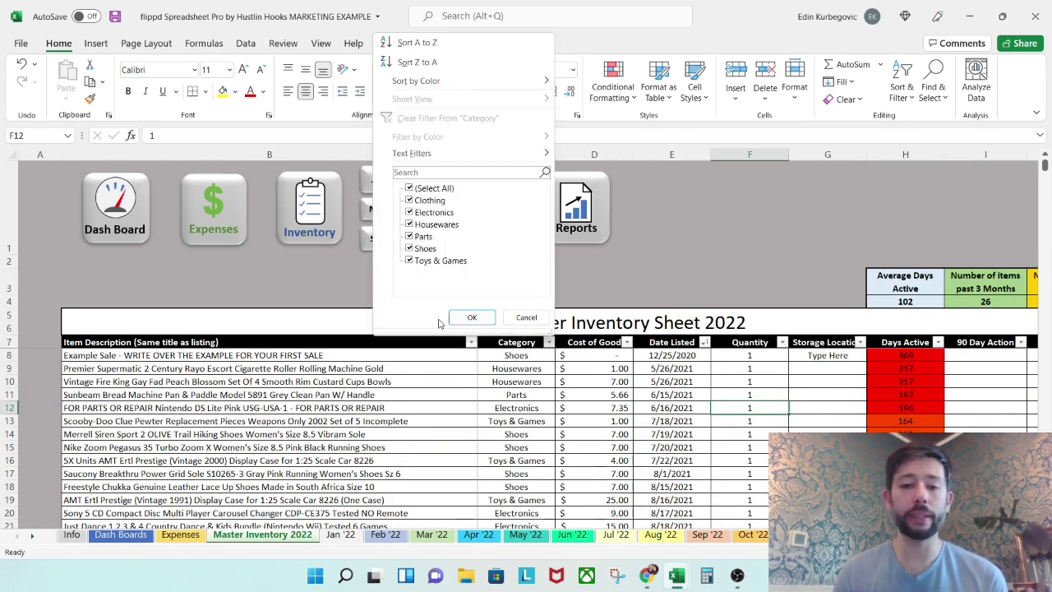
click(487, 48)
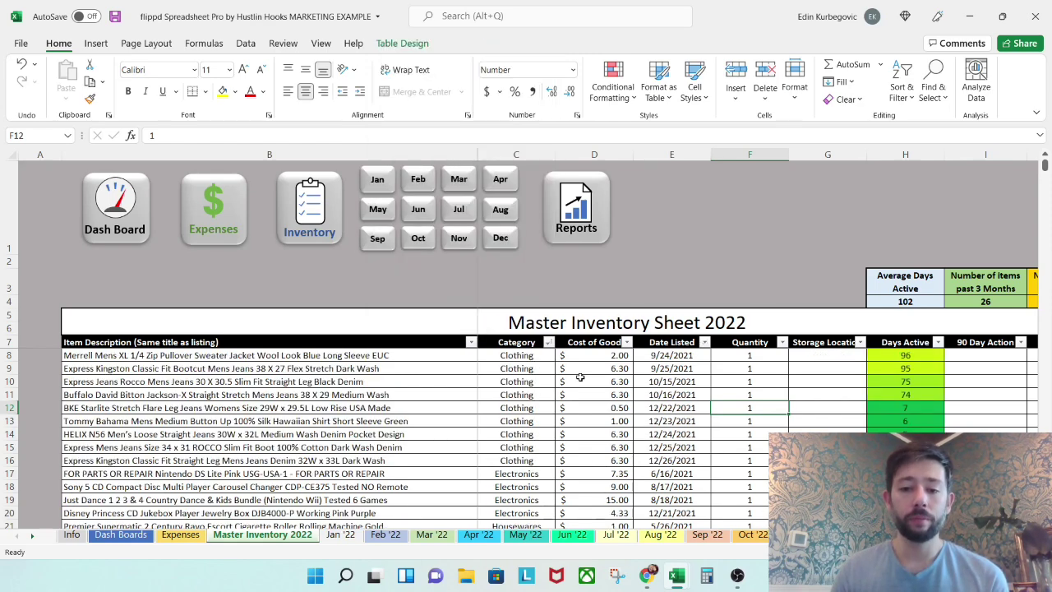
click(560, 395)
scroll(546, 410, down, 3)
scroll(536, 429, down, 8)
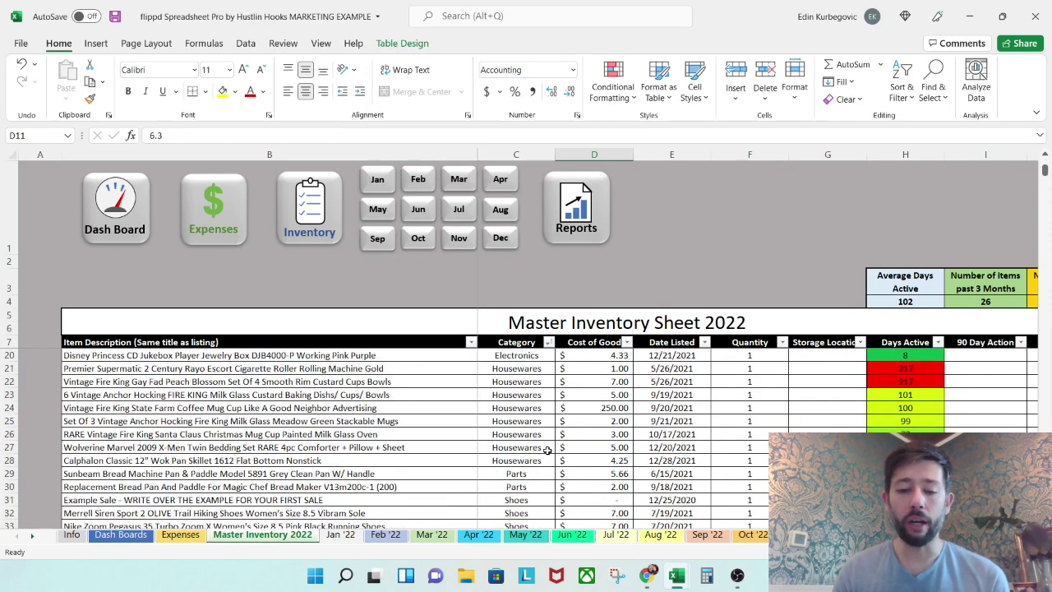
scroll(548, 451, up, 10)
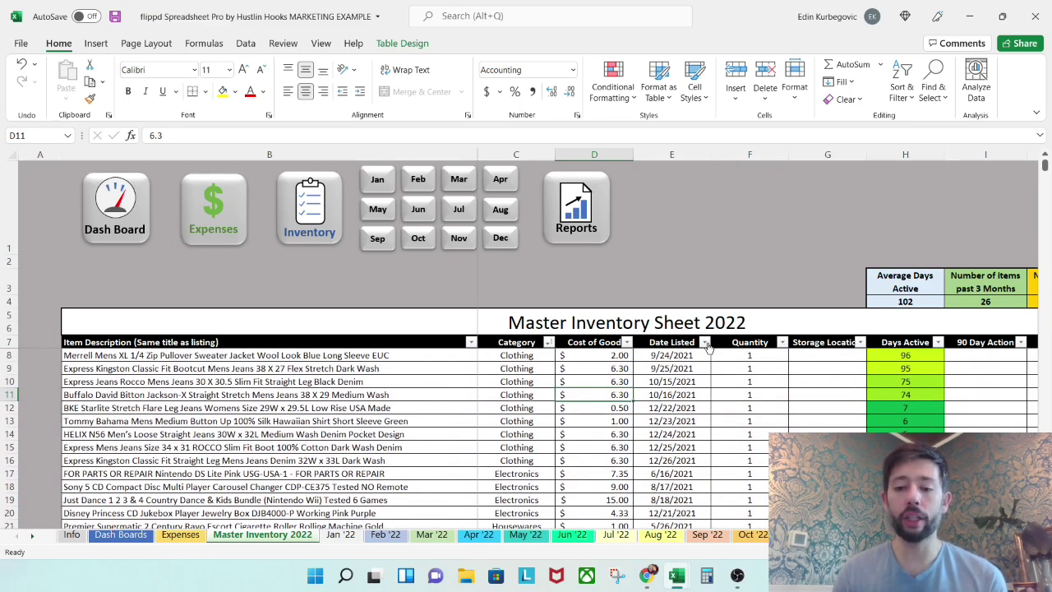
Step: Sort the master inventory by Date Listed from oldest to newest, followed by Cost of Good from largest to smallest, and inspect the most expensive items
click(705, 342)
click(630, 43)
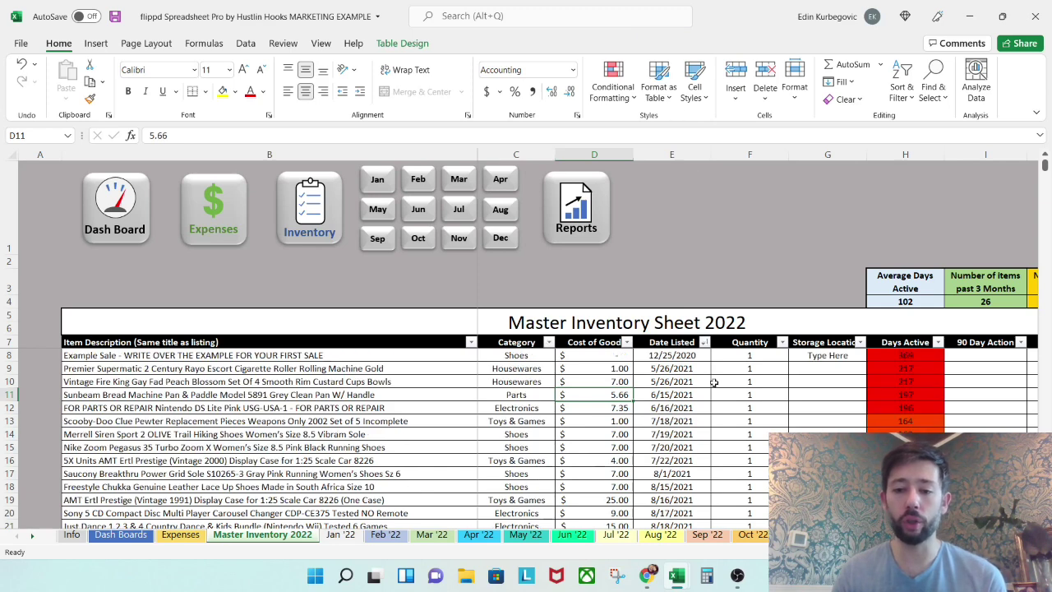
click(626, 342)
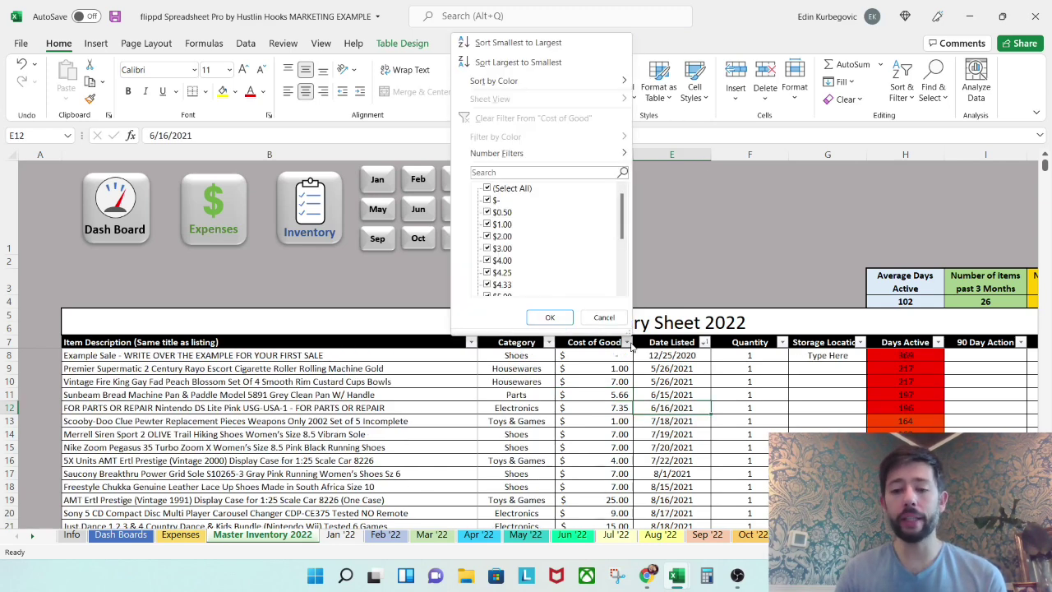
click(574, 64)
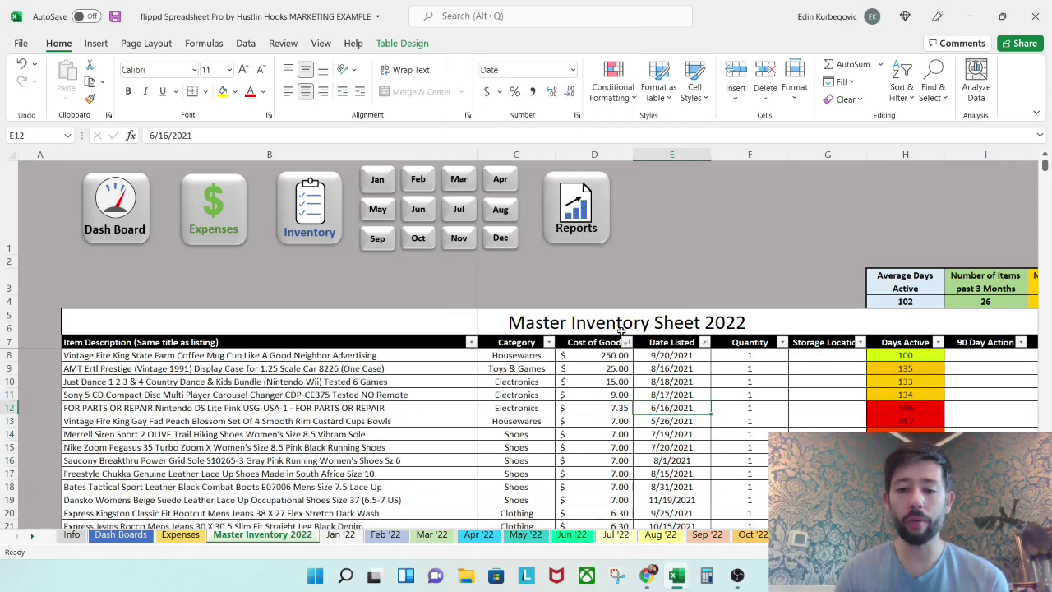
click(605, 369)
scroll(590, 437, down, 1)
scroll(591, 437, up, 1)
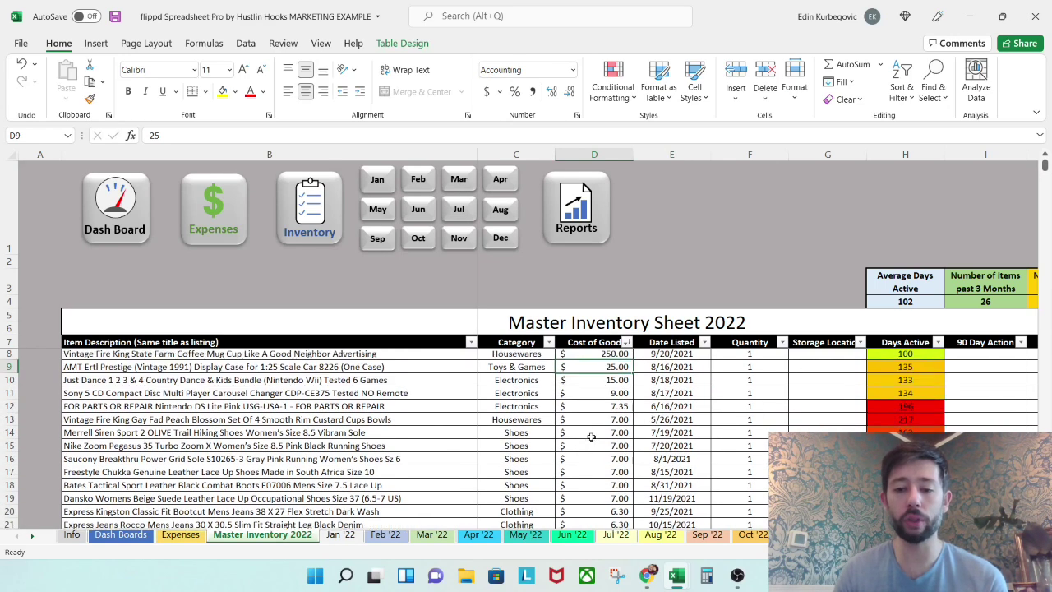
click(610, 409)
click(605, 357)
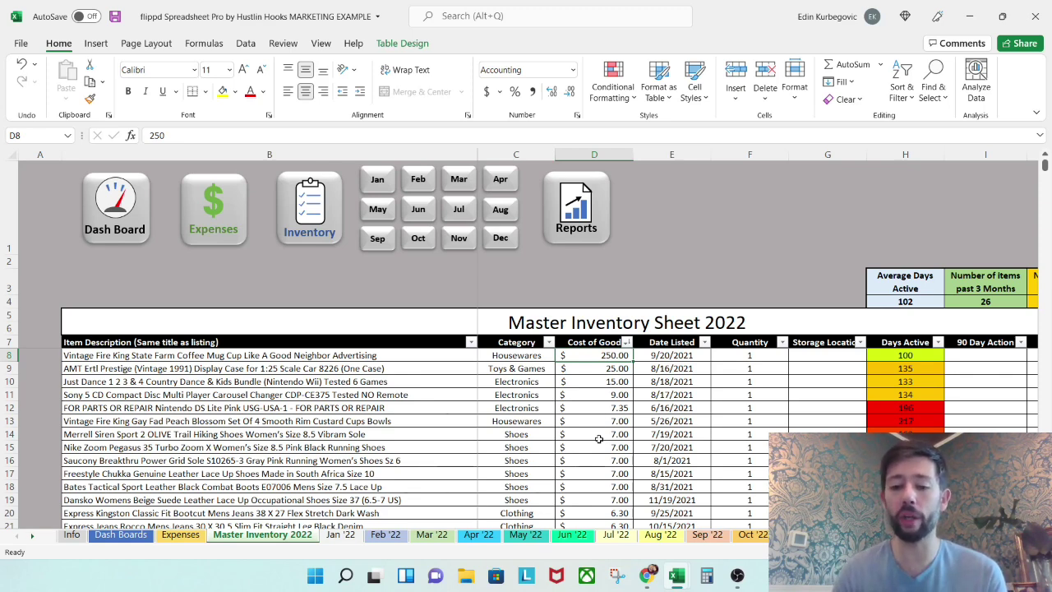
drag(618, 396, 608, 358)
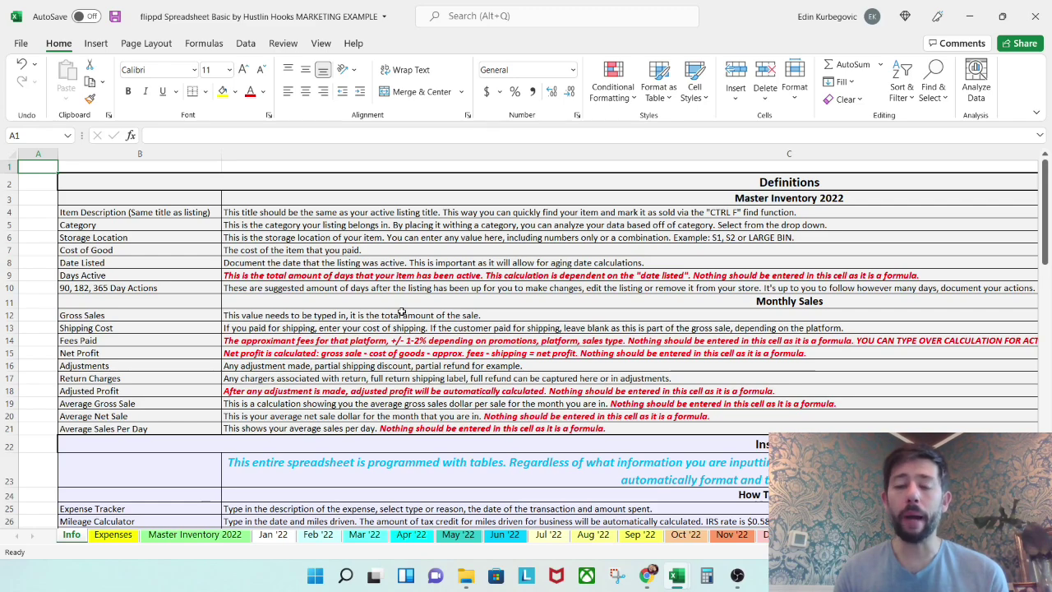
Step: Look over the Master Inventory 2022 and Jan '22 sheets in the flippd Spreadsheet Basic workbook
click(195, 534)
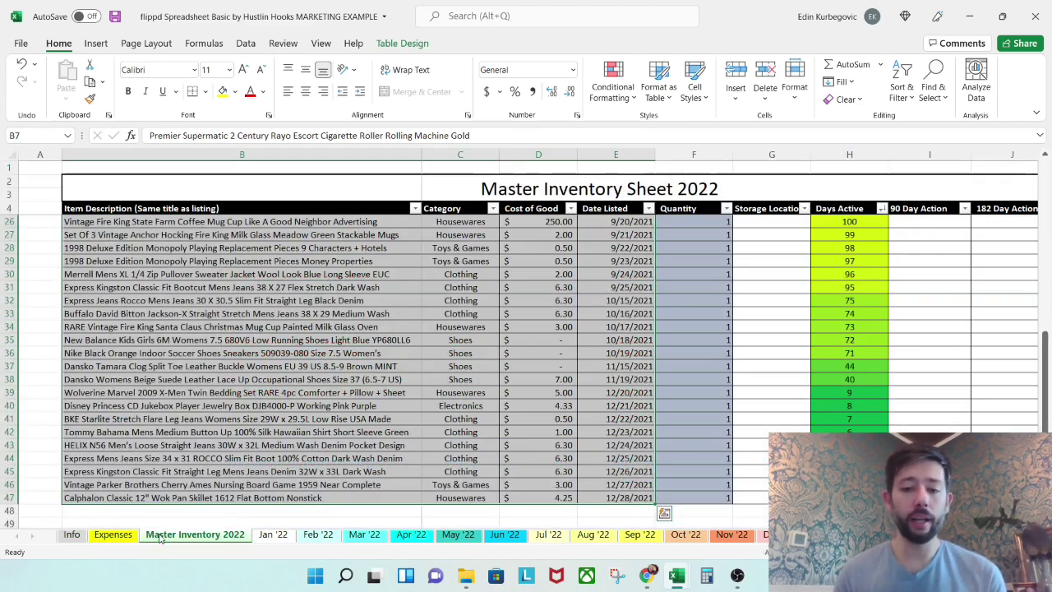
click(559, 310)
scroll(605, 319, up, 7)
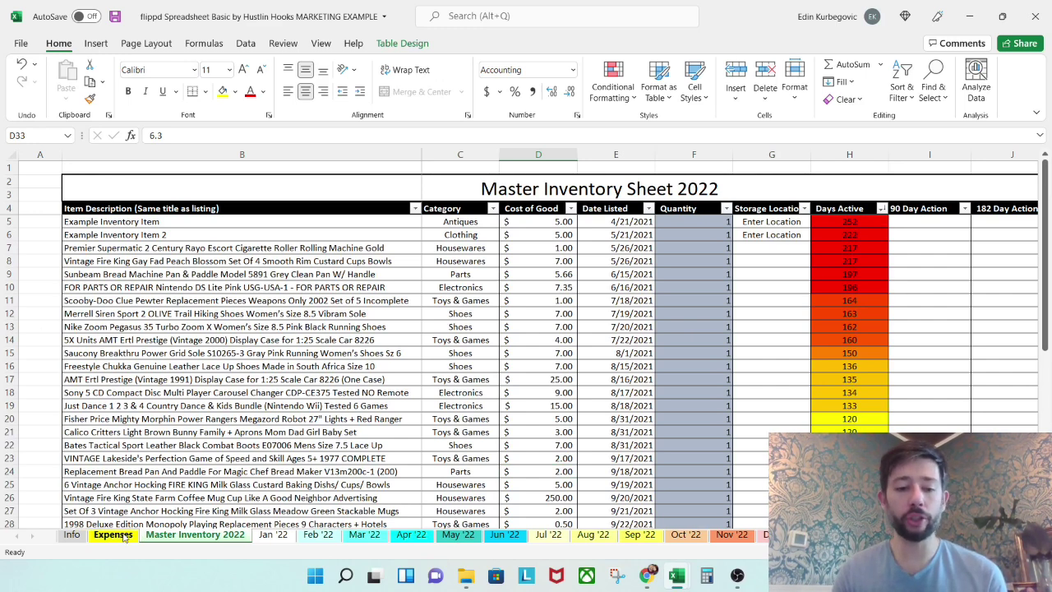
click(273, 535)
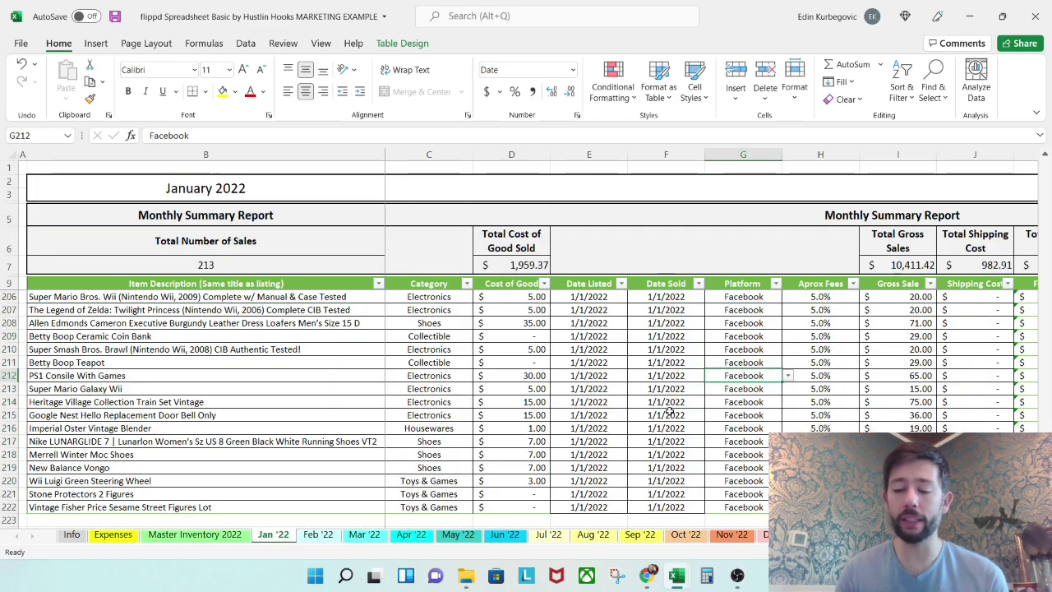
scroll(311, 244, up, 8)
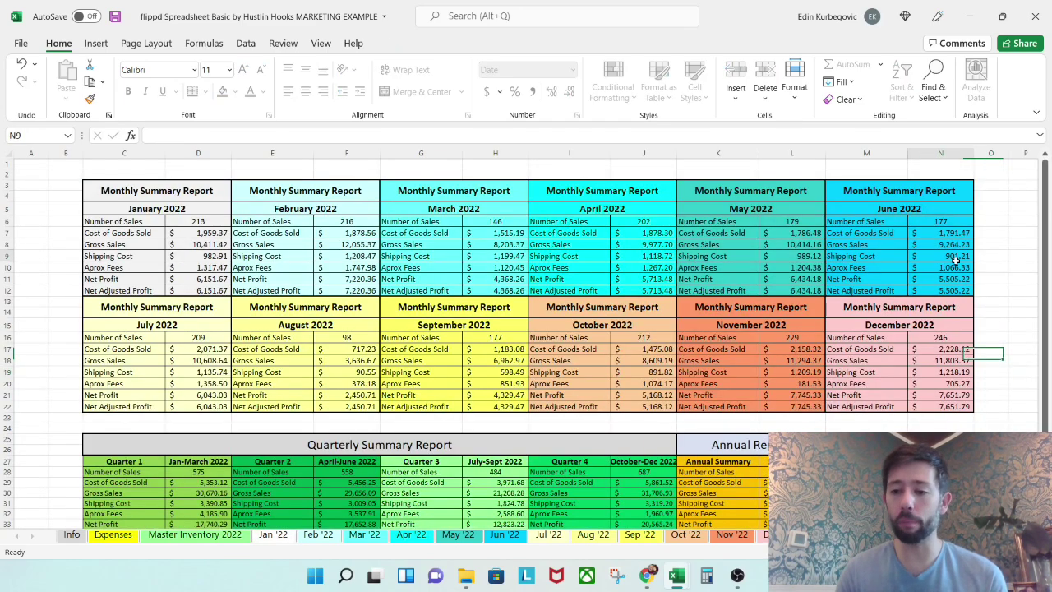
Step: Examine the monthly, quarterly and annual summary reports in the Basic workbook and return to its Master Inventory 2022 sheet
key(Down)
scroll(990, 338, down, 1)
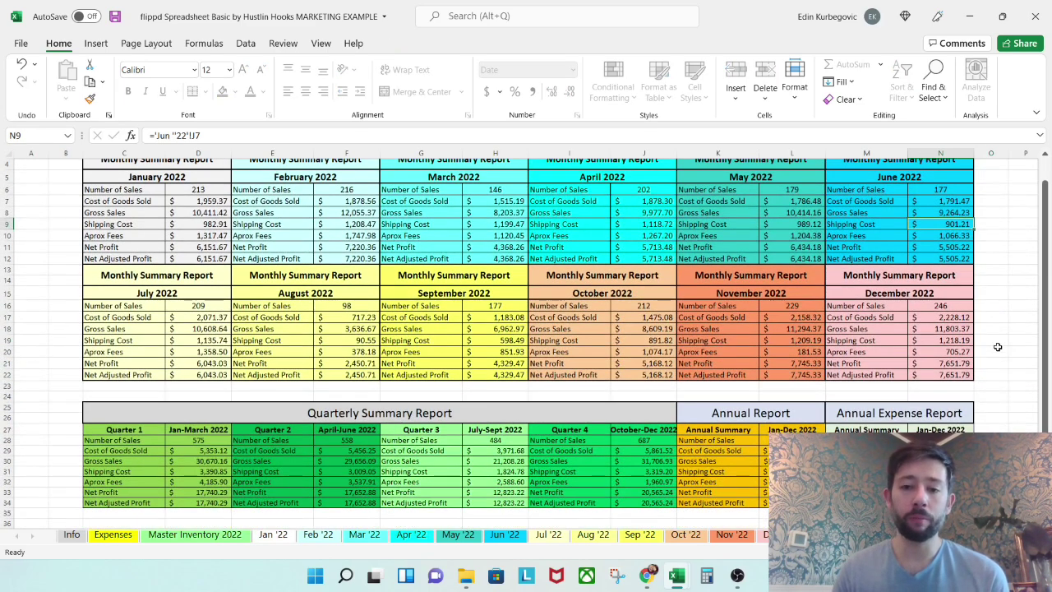
scroll(1001, 343, up, 1)
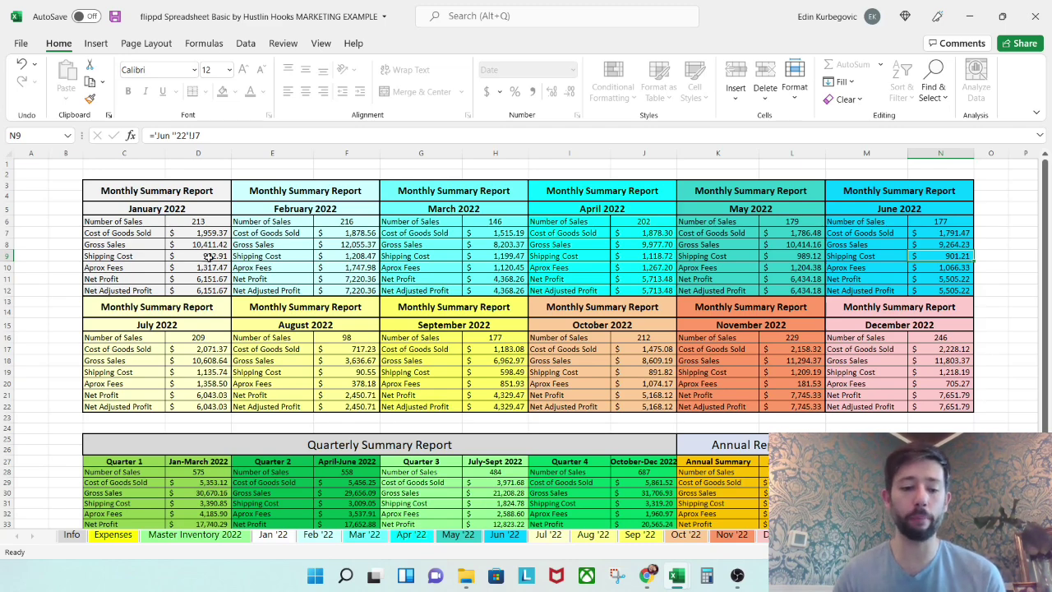
click(182, 534)
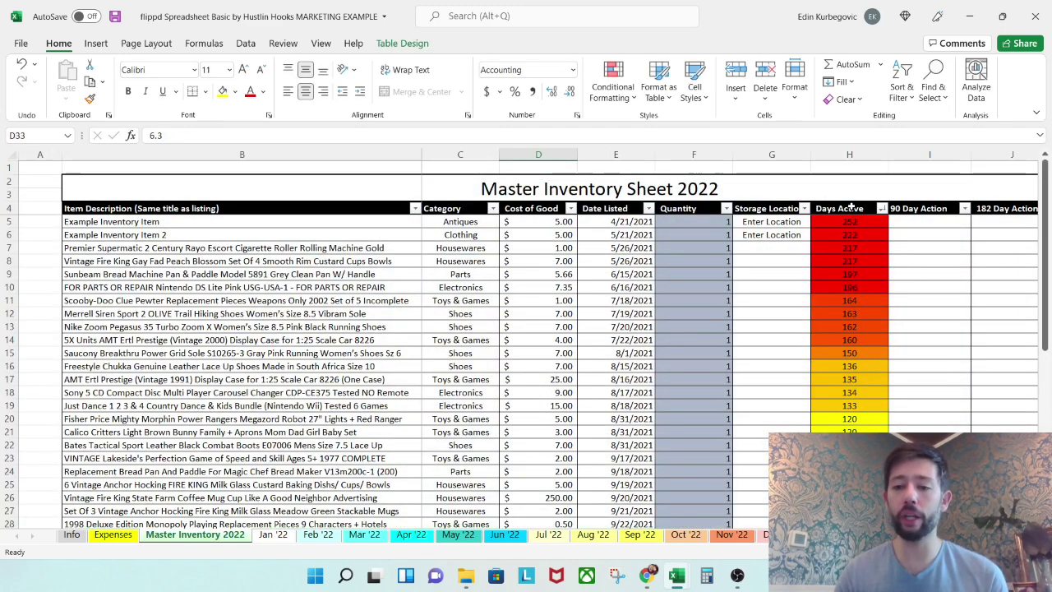
click(951, 264)
key(ctrl+Page_Down)
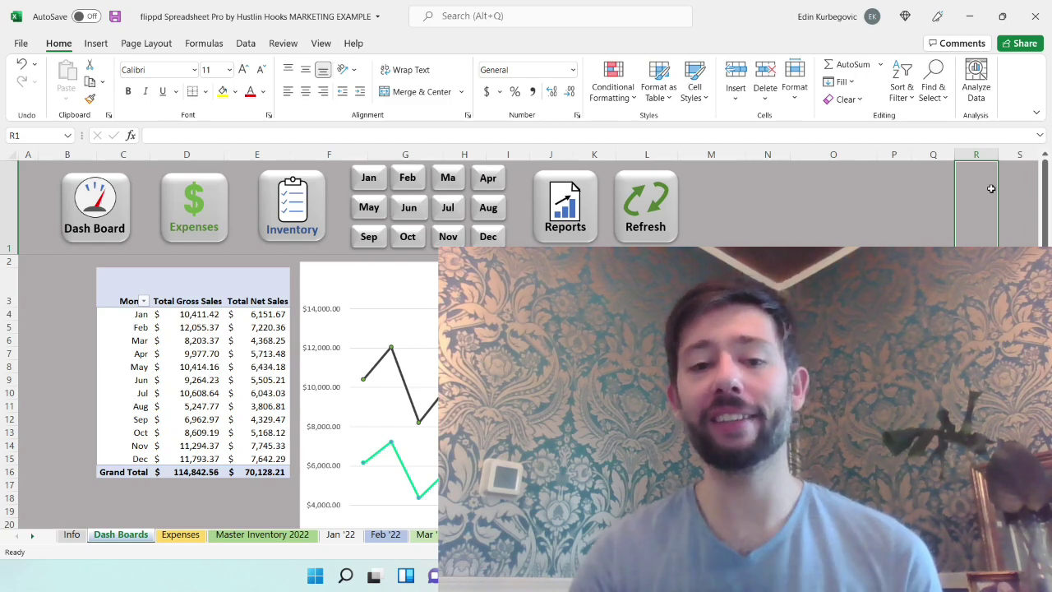
Step: Examine the Tech Support entries on the Pro workbook's Info sheet and return to the Dash Boards sheet
click(71, 535)
scroll(246, 345, down, 15)
scroll(424, 239, down, 2)
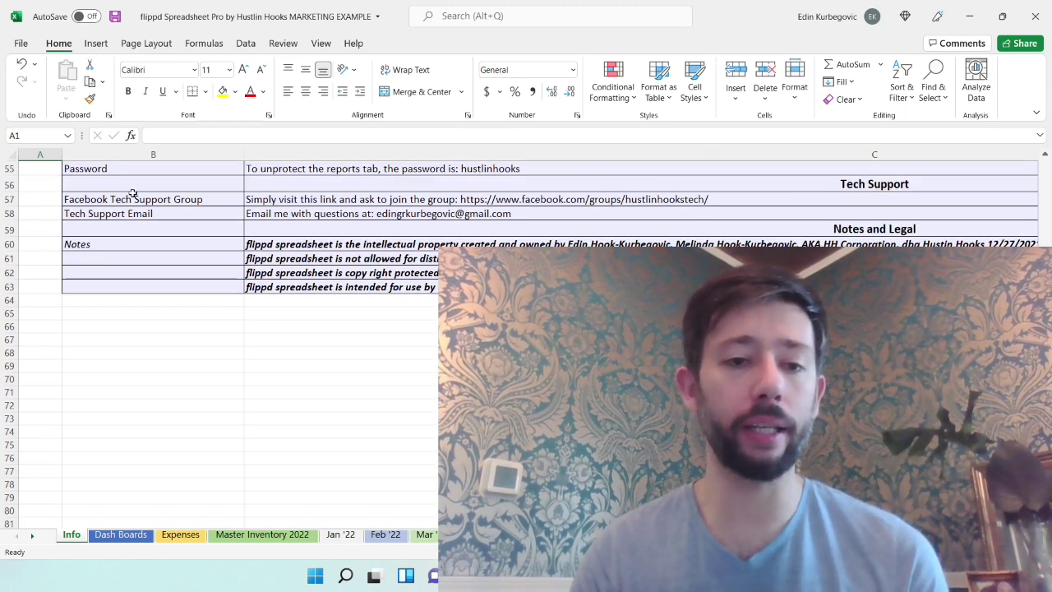
click(169, 197)
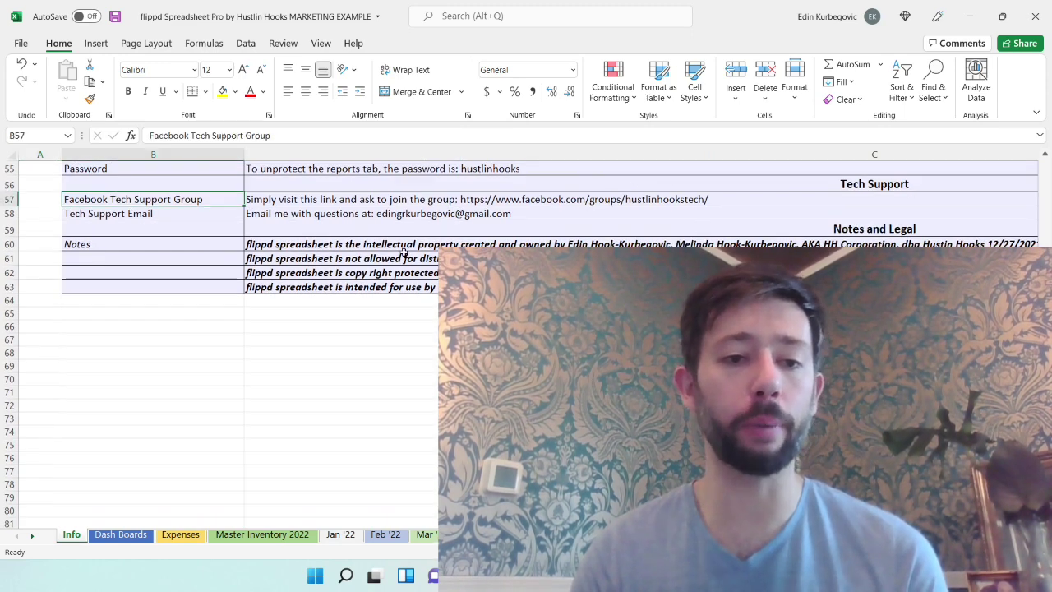
click(210, 218)
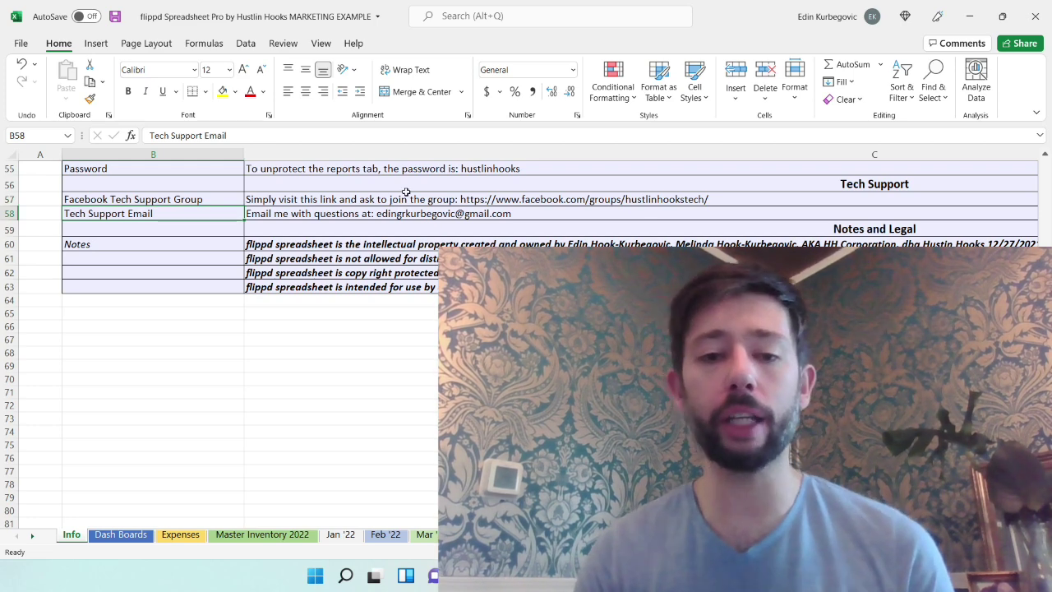
click(362, 201)
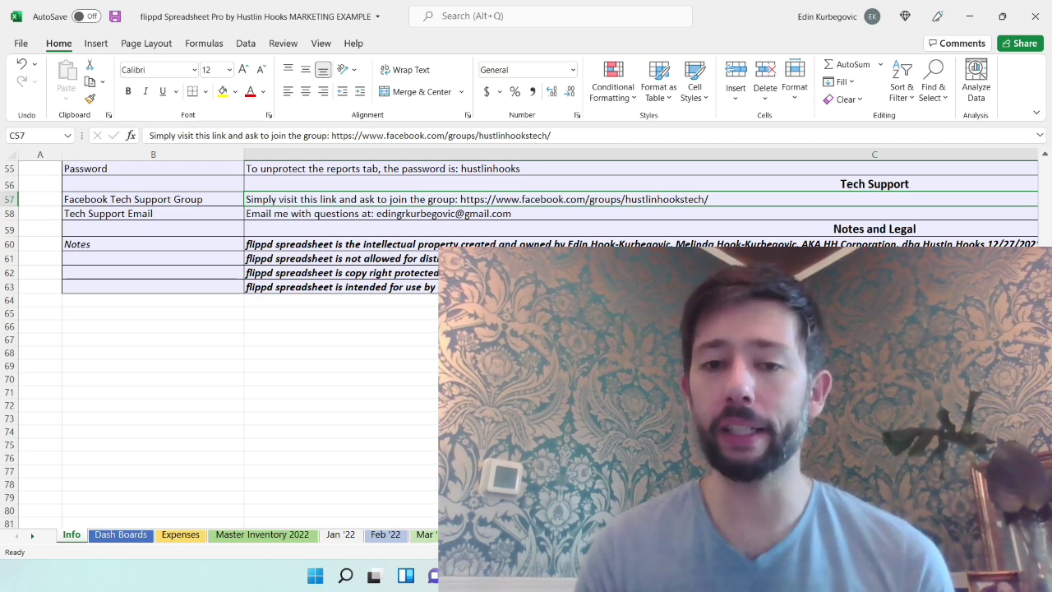
scroll(230, 329, up, 2)
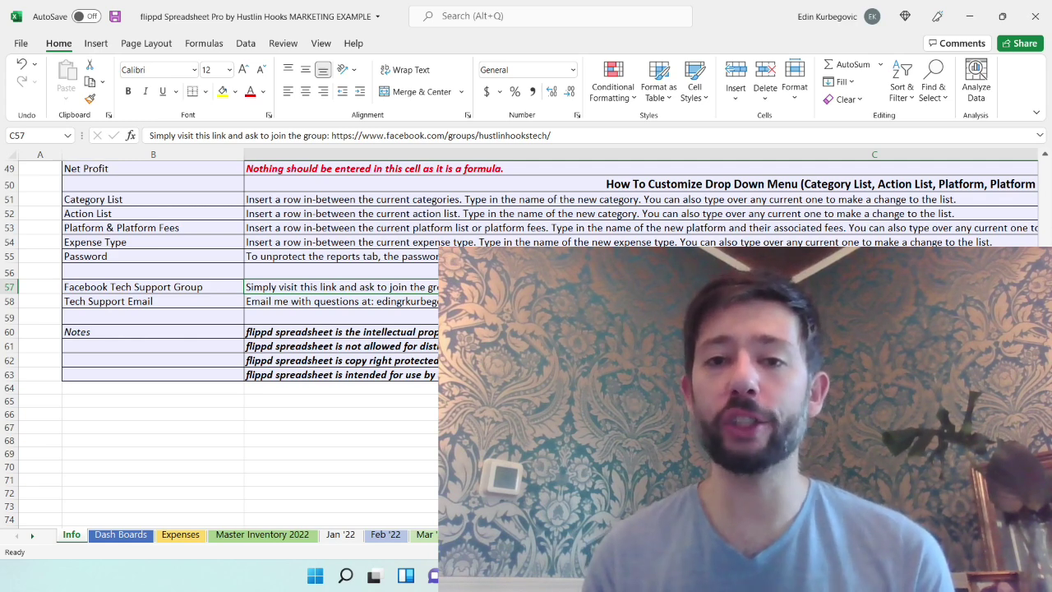
key(ctrl+Page_Down)
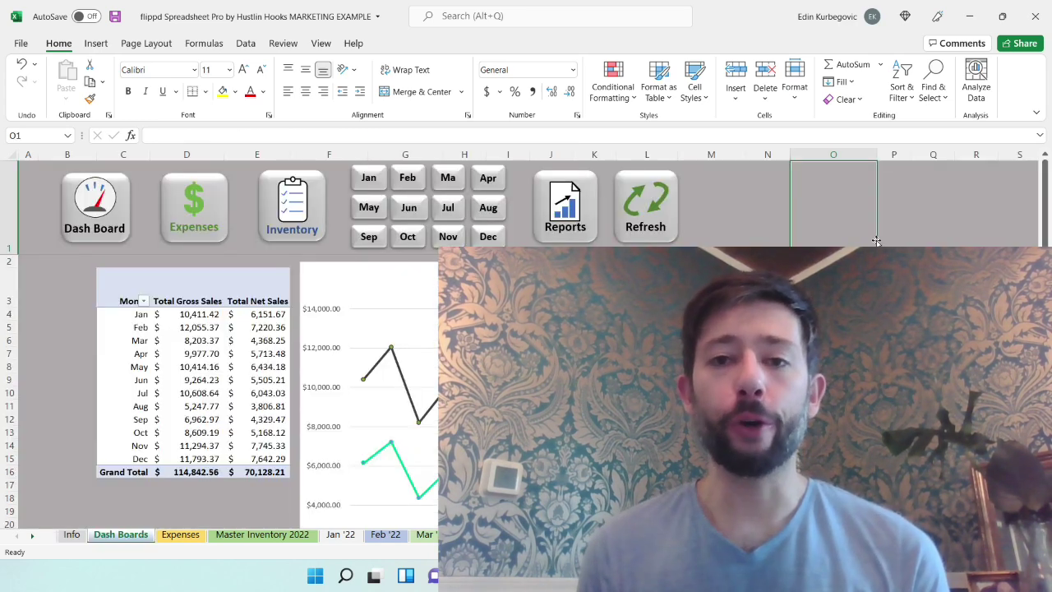